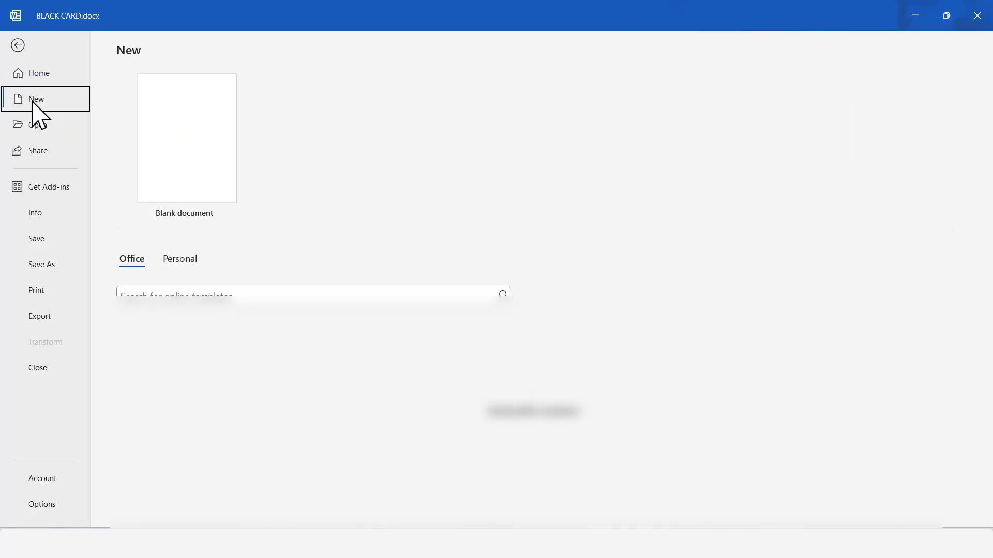
- Create a new blank Word document, Document2
click(194, 129)
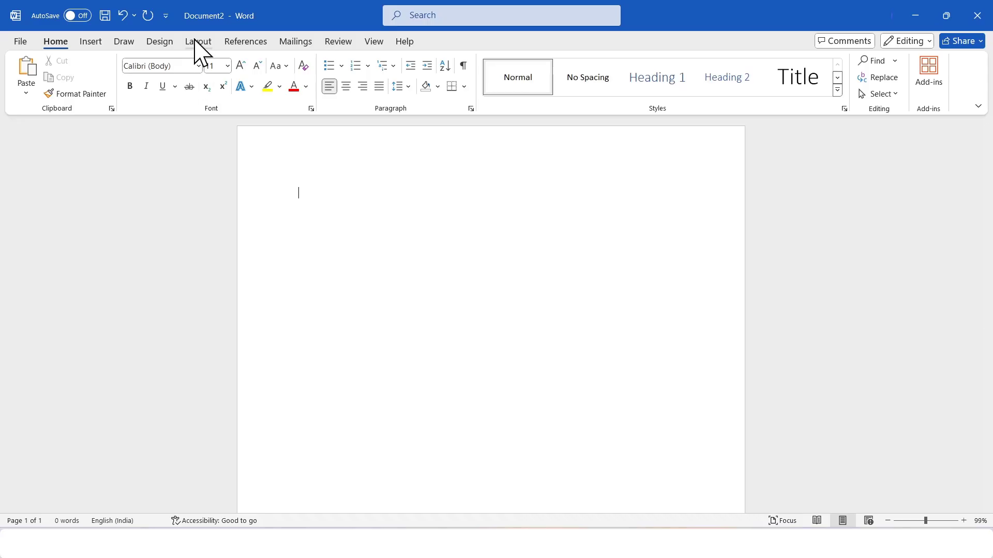
- Set the paper size to A5 in landscape orientation
click(194, 42)
click(98, 87)
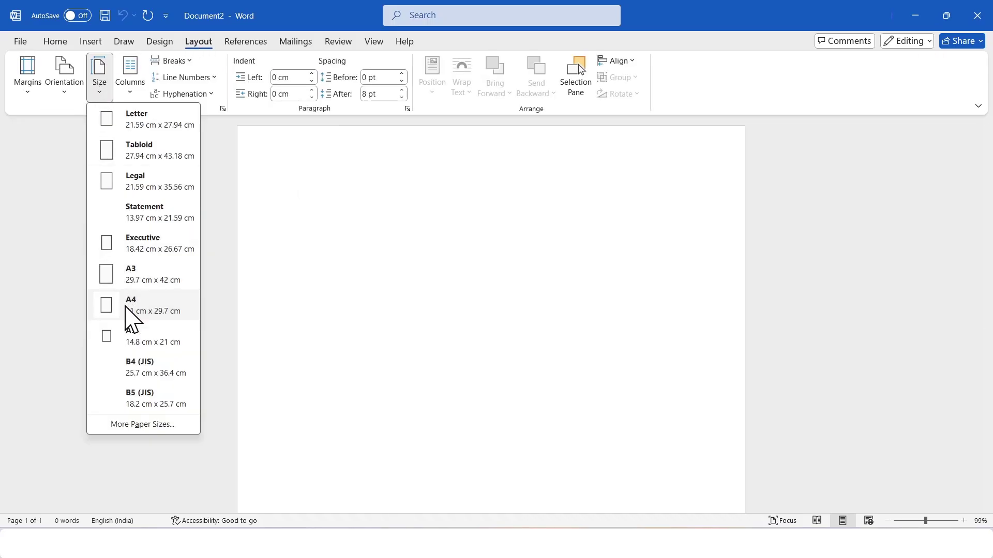
click(164, 344)
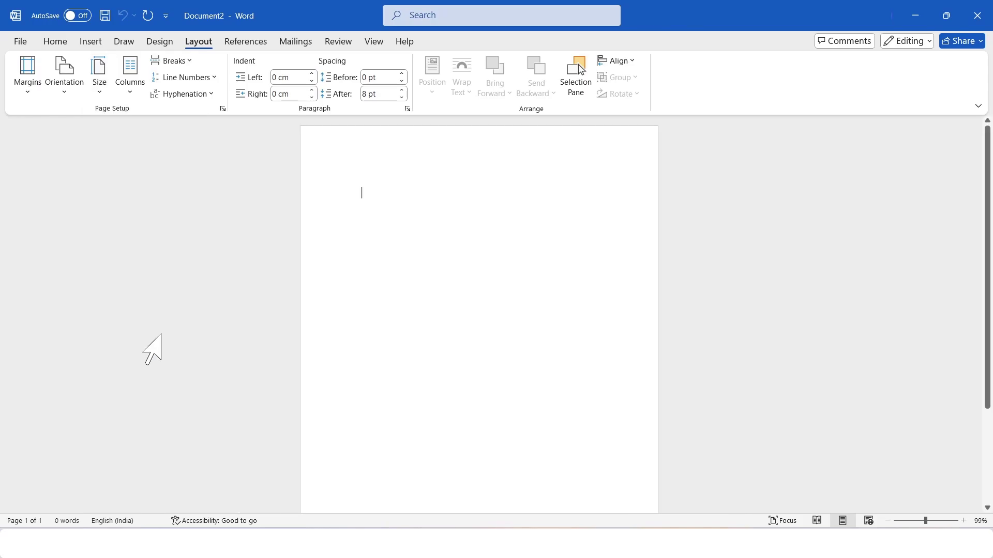
click(66, 87)
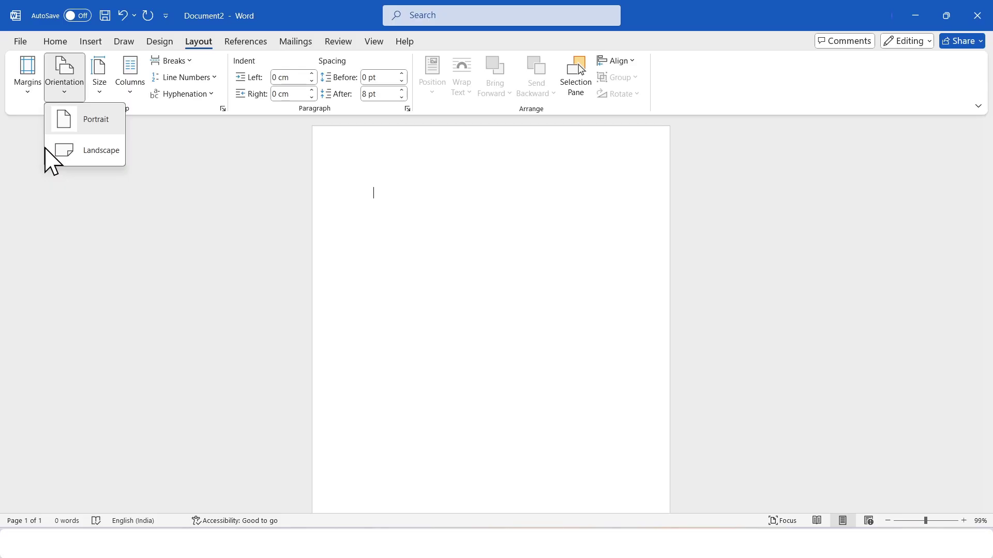
click(104, 158)
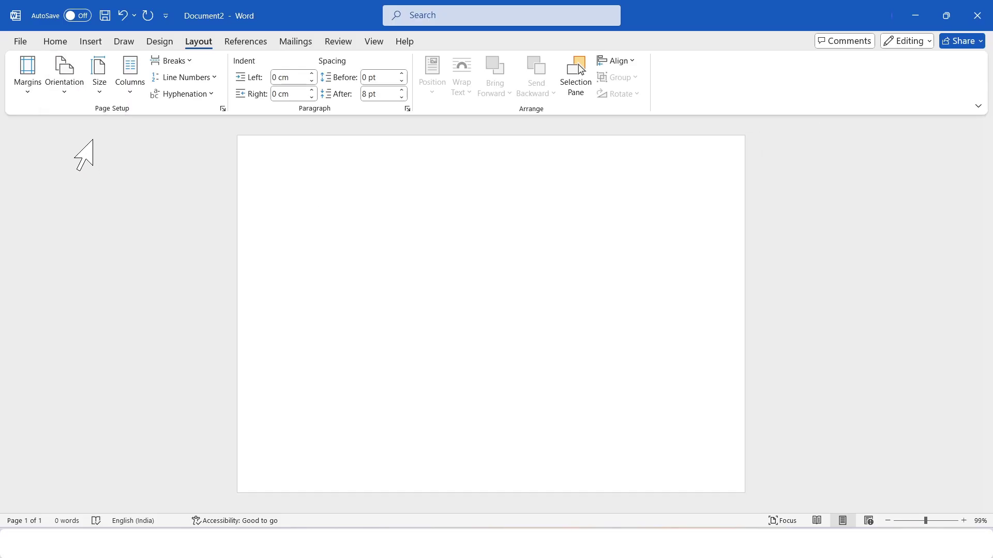
- Set custom page margins of 0.5 cm on all four sides
click(27, 83)
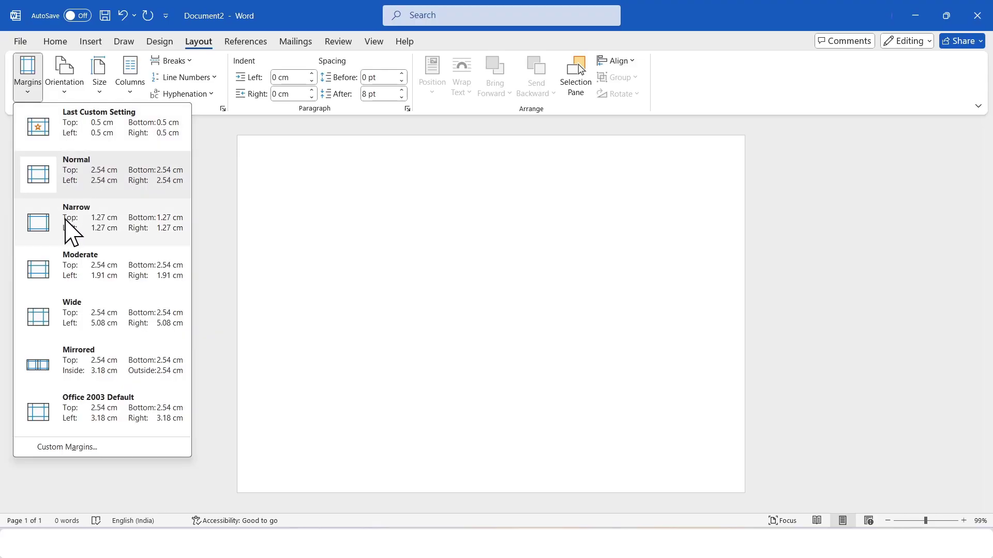
click(125, 445)
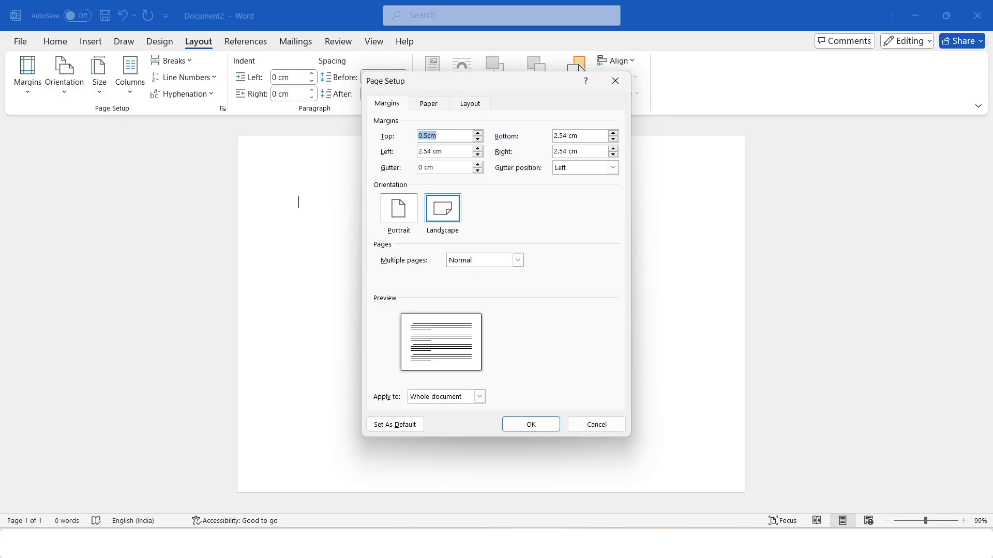
key(Tab)
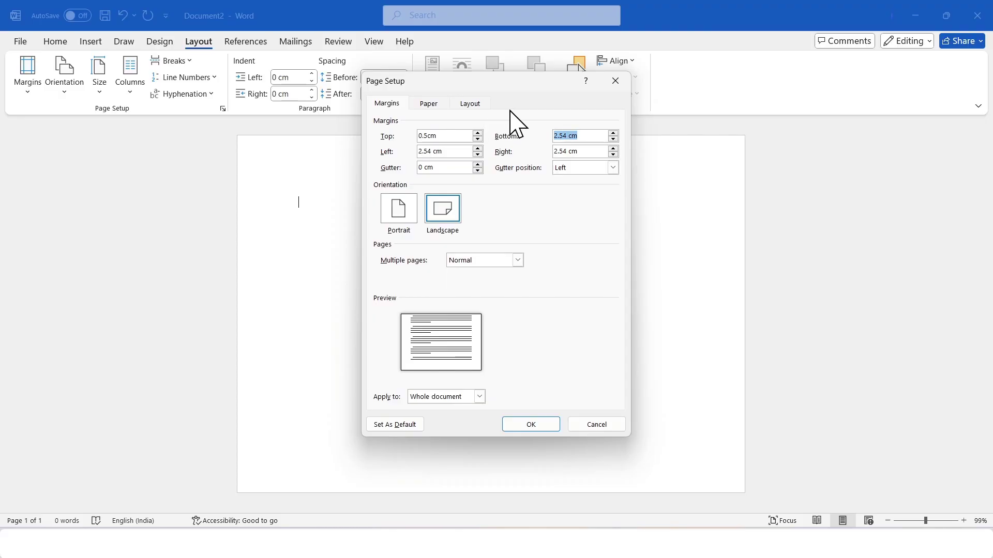
drag(462, 150, 366, 172)
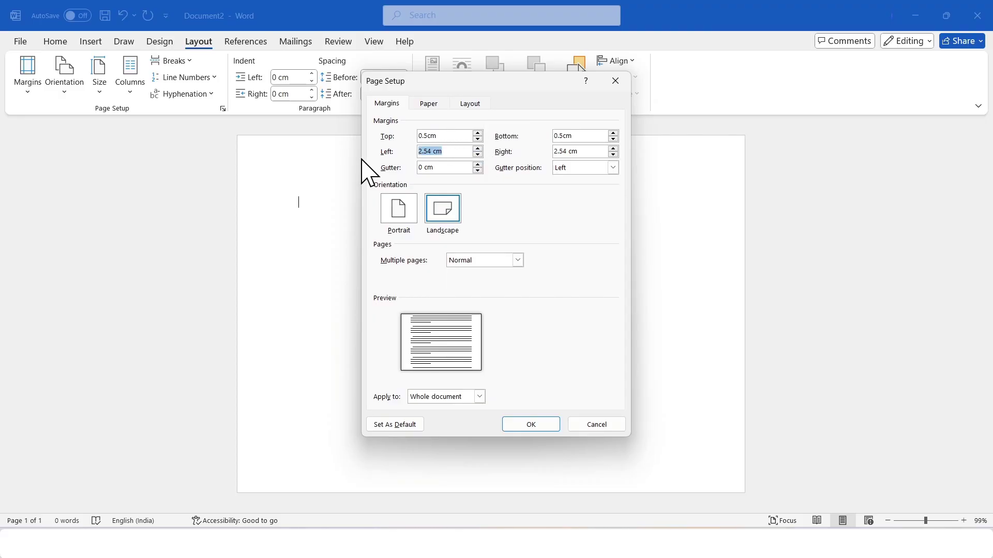
text(0.5cm)
drag(590, 151, 523, 166)
text(0.5cm)
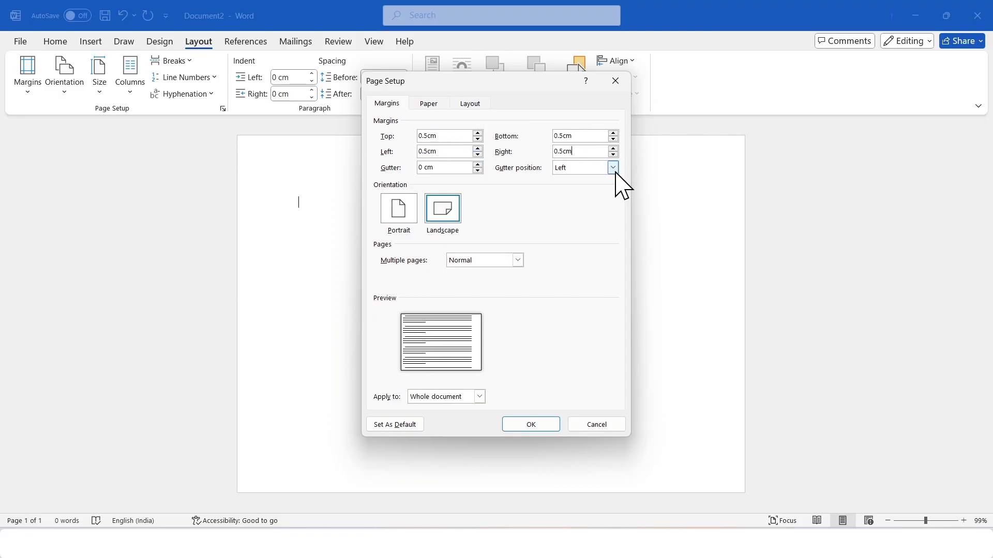
click(536, 425)
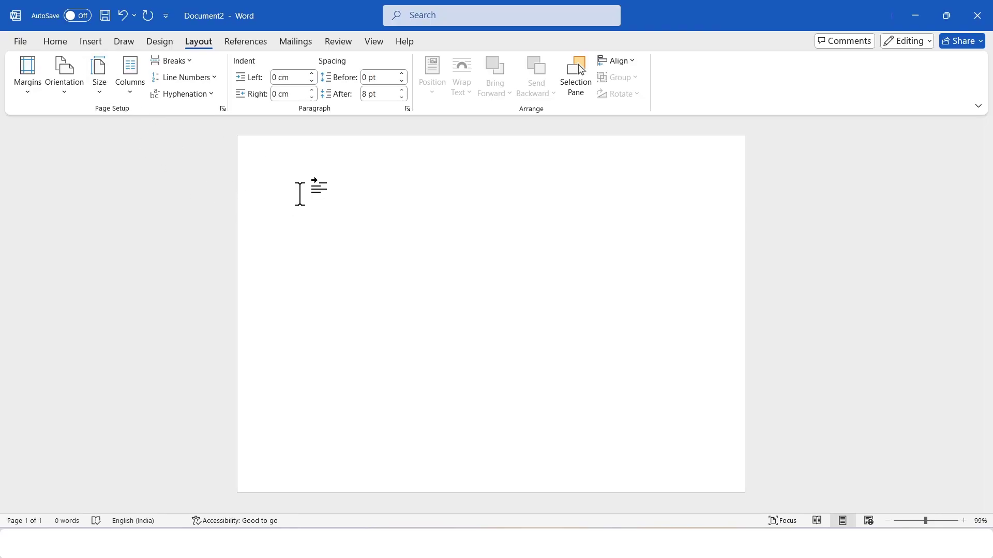
- Draw a tall rectangle at the page's left, 15.15 cm high and 7.1 cm wide
click(92, 41)
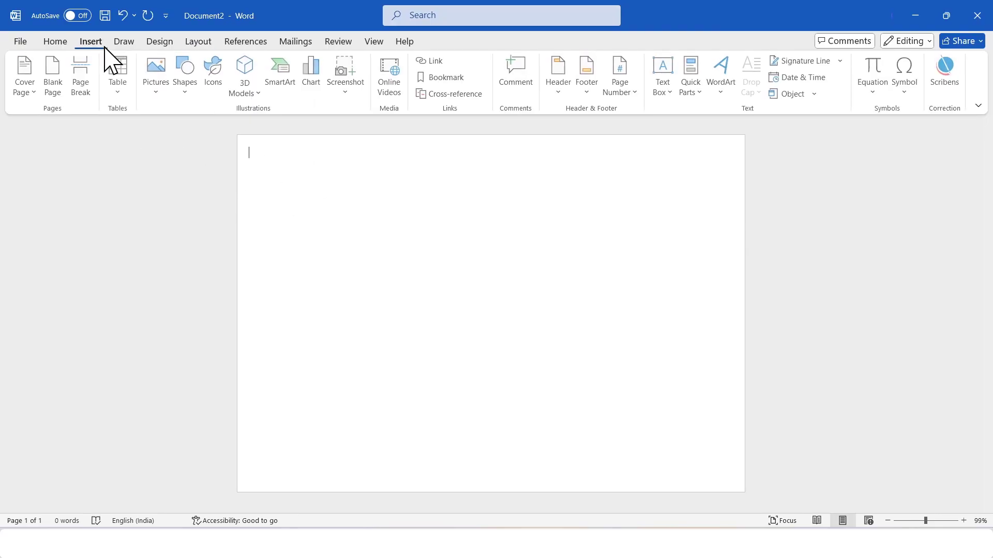
click(183, 94)
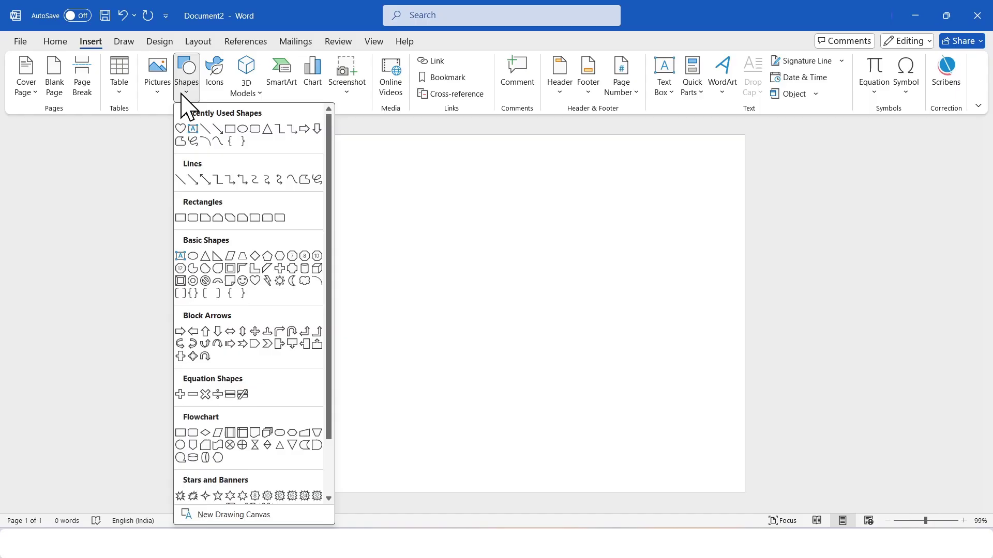
click(217, 140)
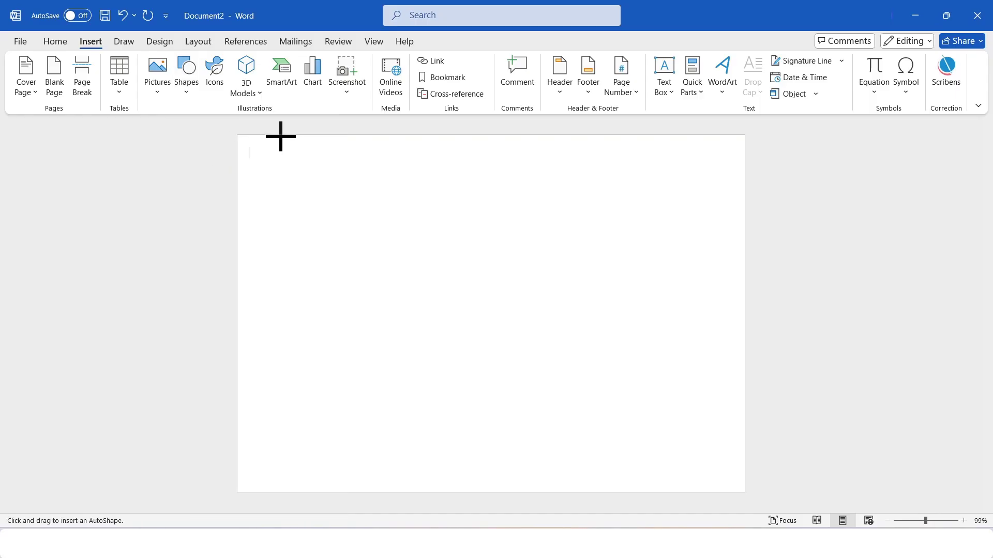
drag(280, 135, 464, 496)
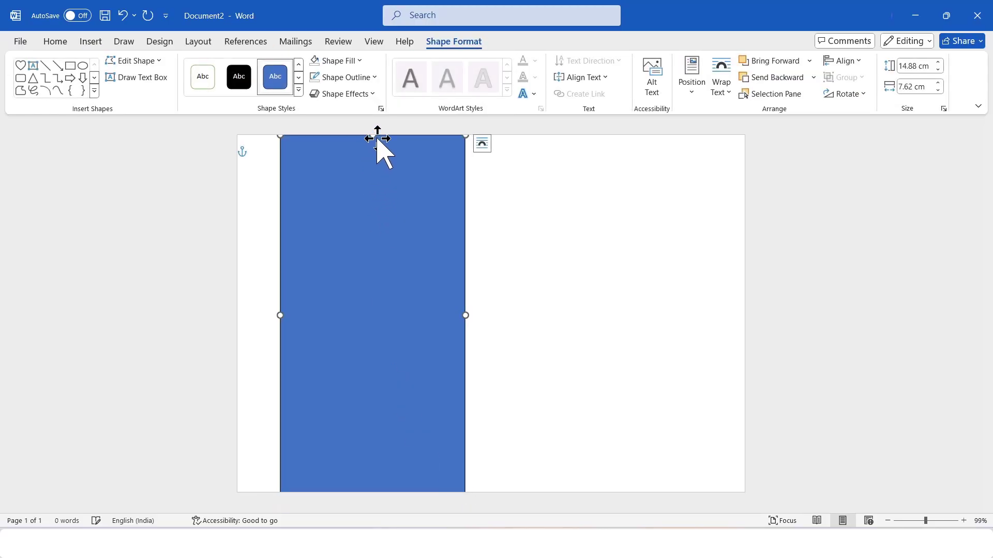
drag(374, 136, 372, 127)
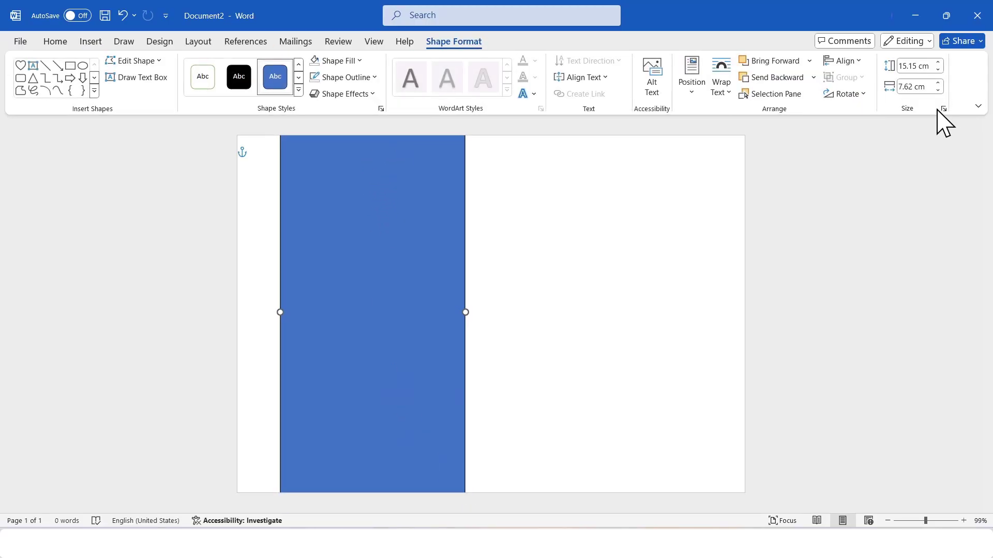
click(938, 91)
click(938, 90)
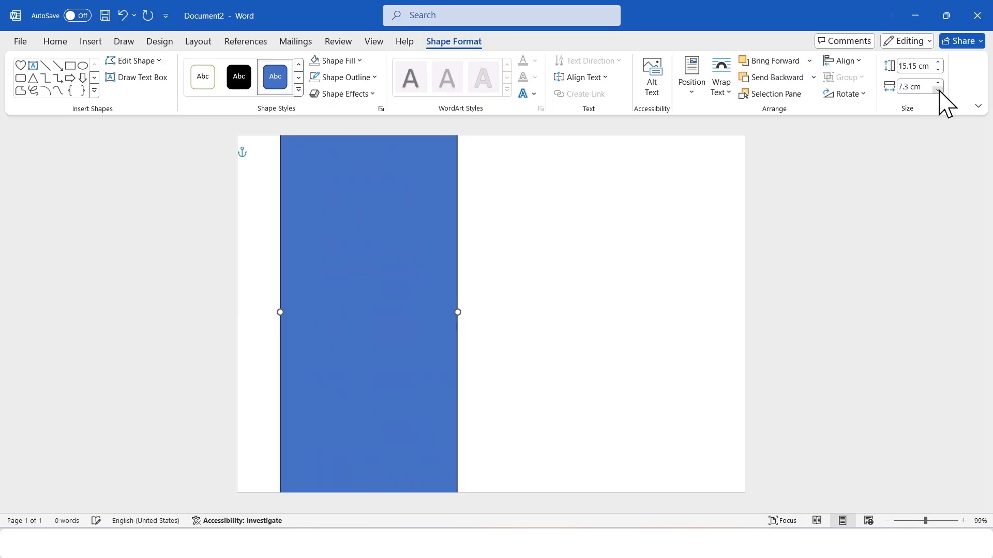
click(939, 91)
click(938, 90)
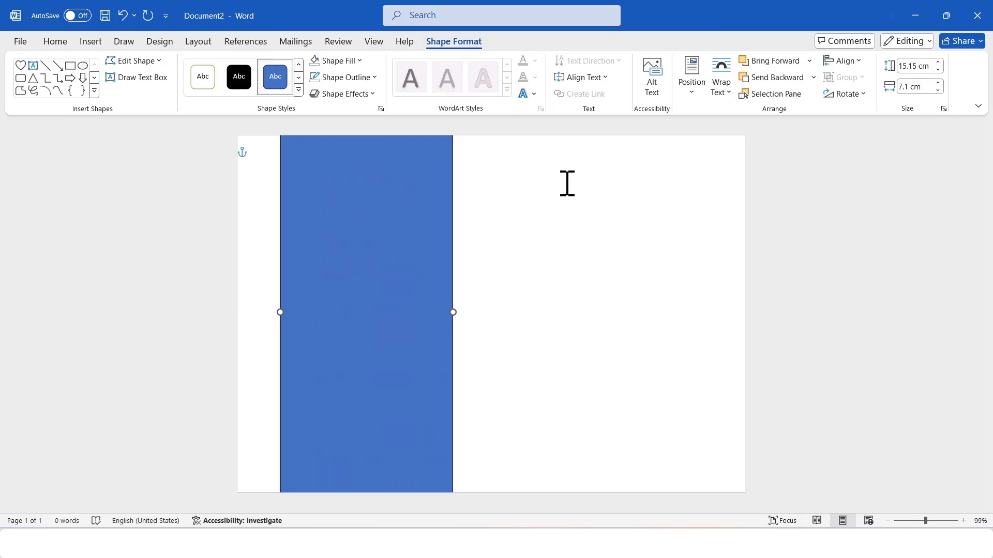
click(563, 263)
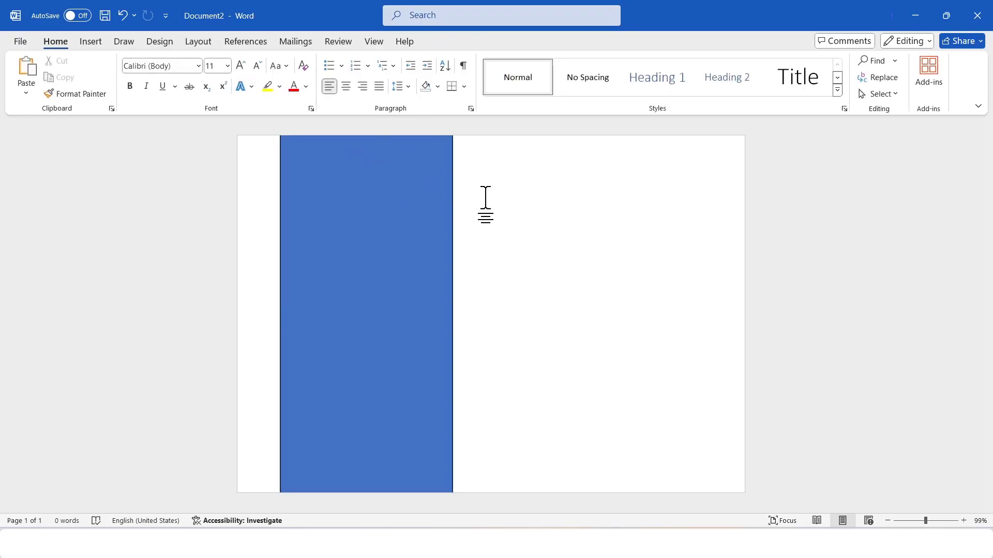
- Make the page background colour black
click(160, 42)
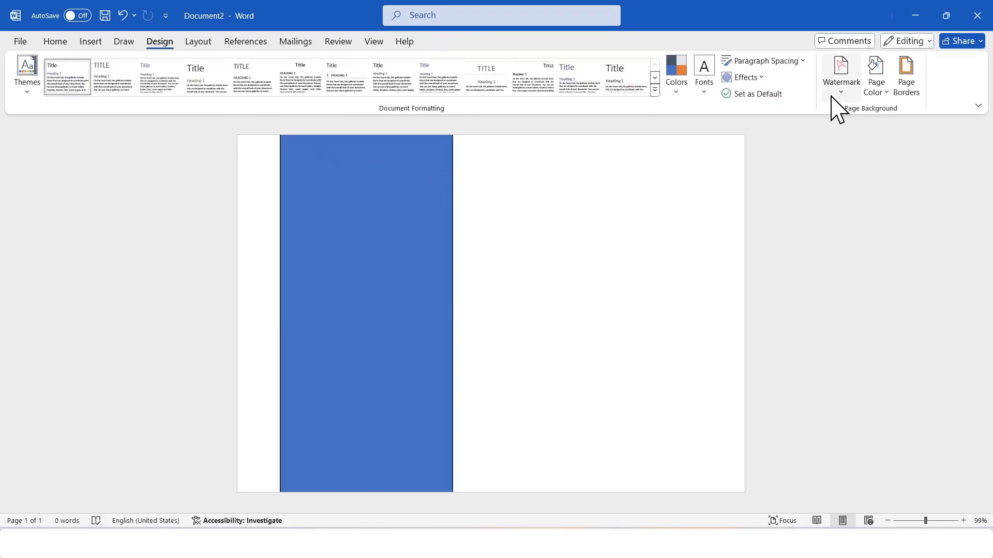
click(880, 89)
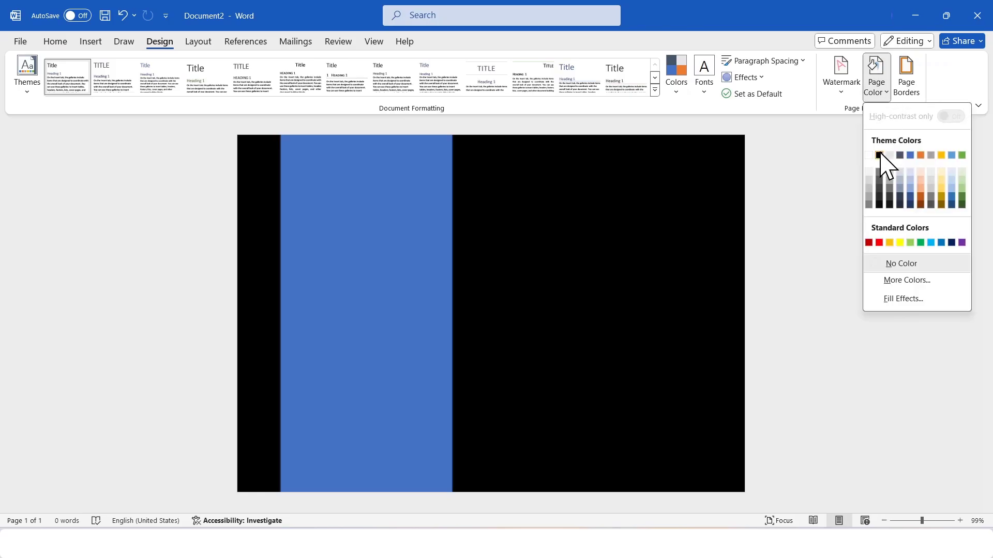
click(880, 155)
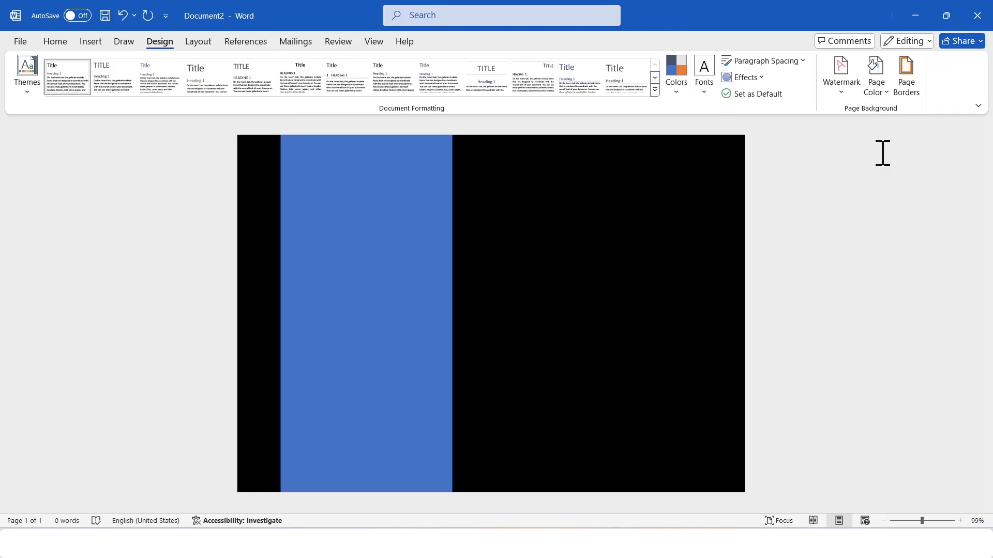
click(399, 187)
- Fill the rectangle with the couple photo 01.jpg
click(453, 42)
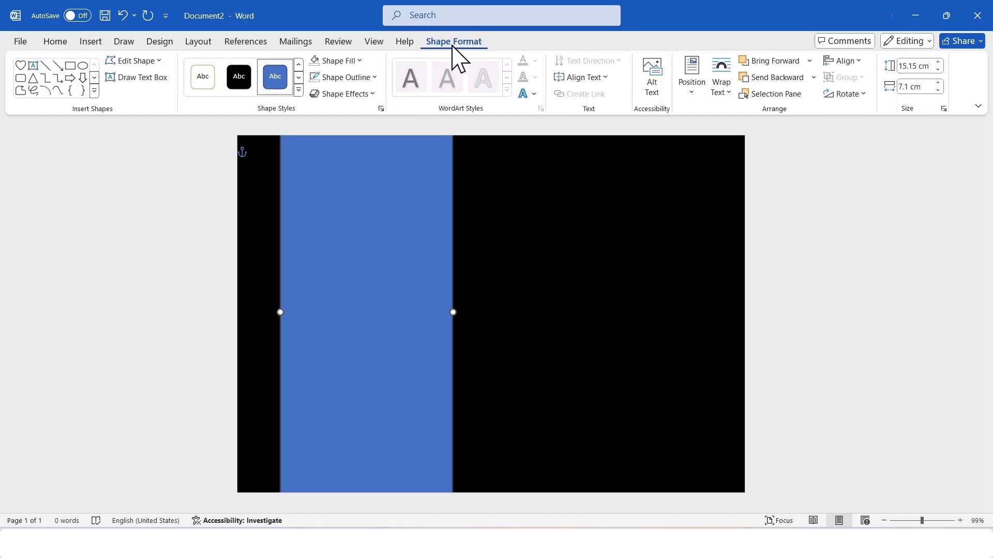
click(339, 61)
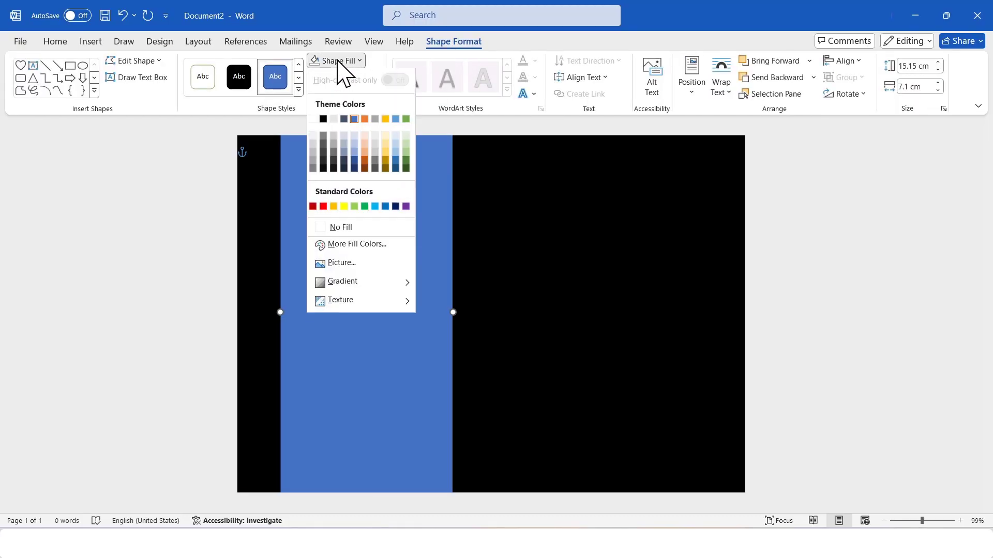
click(352, 265)
click(399, 240)
click(218, 115)
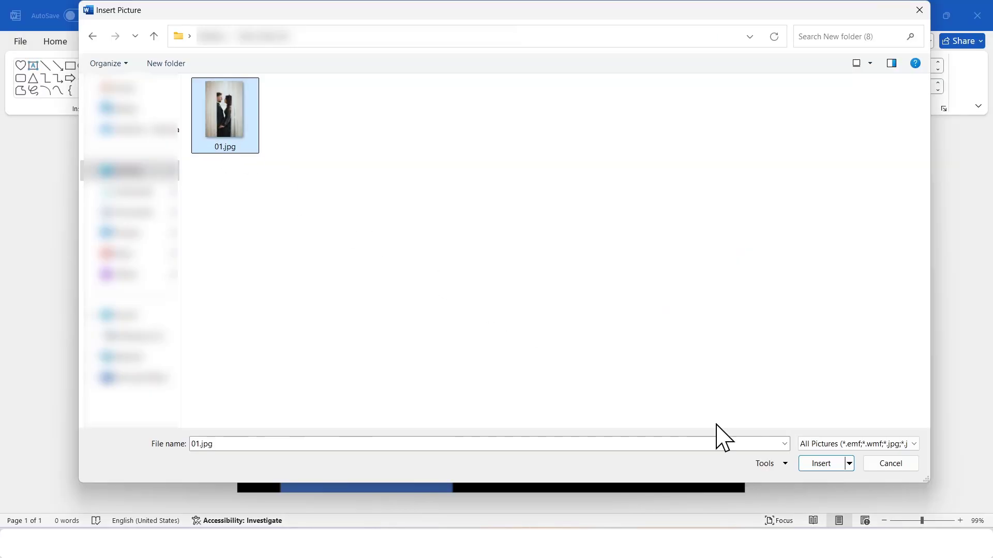
click(816, 464)
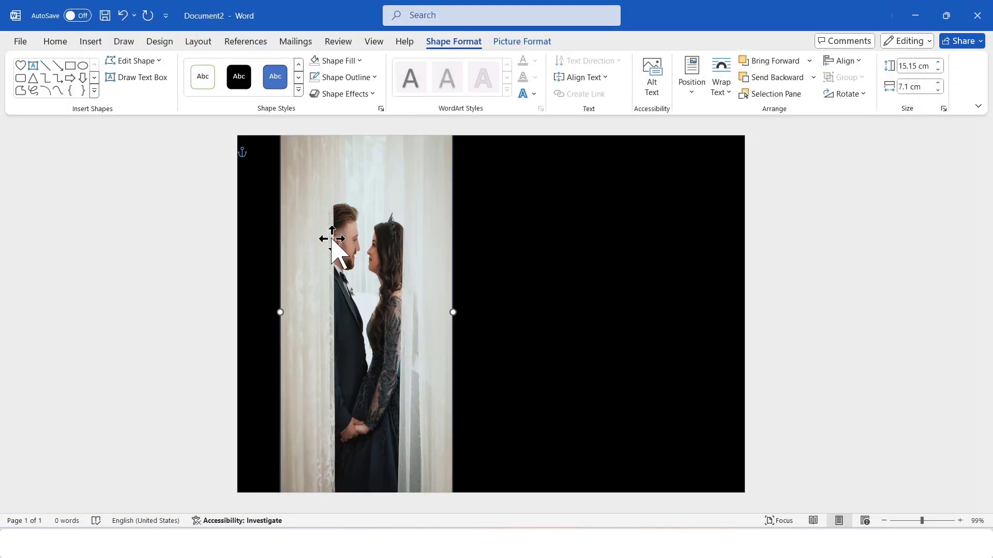
- Crop and reposition the photo inside the shape so both faces show
click(522, 41)
click(865, 94)
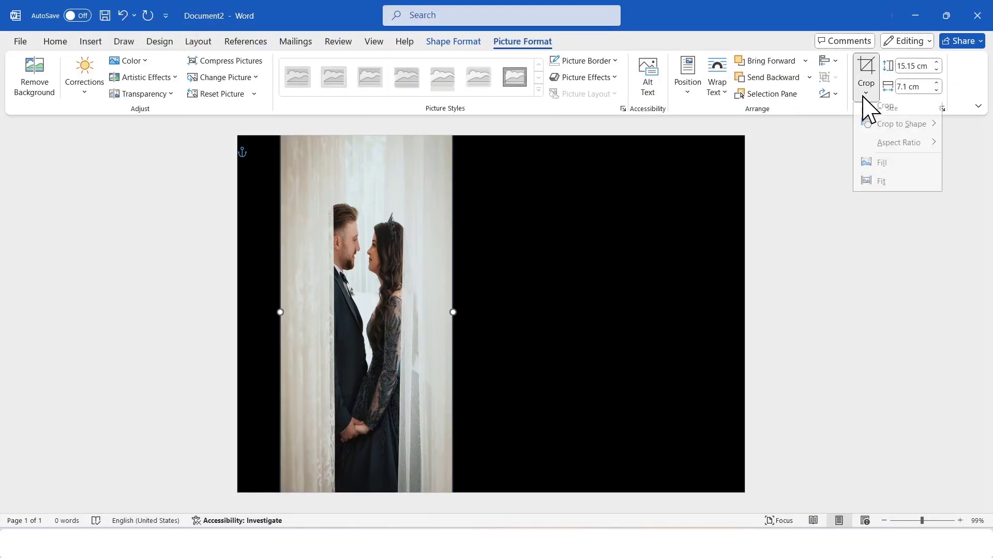
click(881, 181)
drag(379, 260, 340, 189)
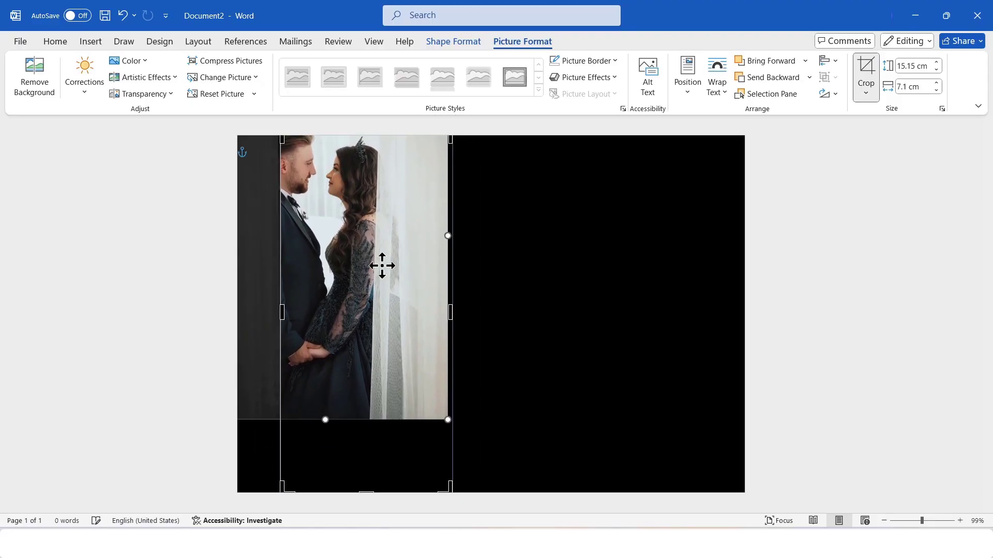
drag(448, 425, 560, 513)
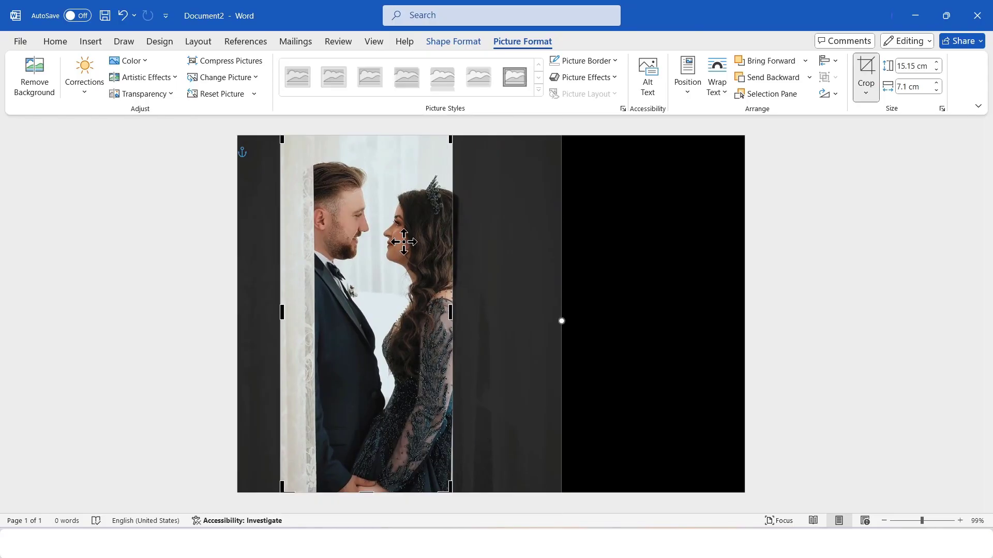
drag(404, 242, 497, 363)
drag(365, 283, 320, 150)
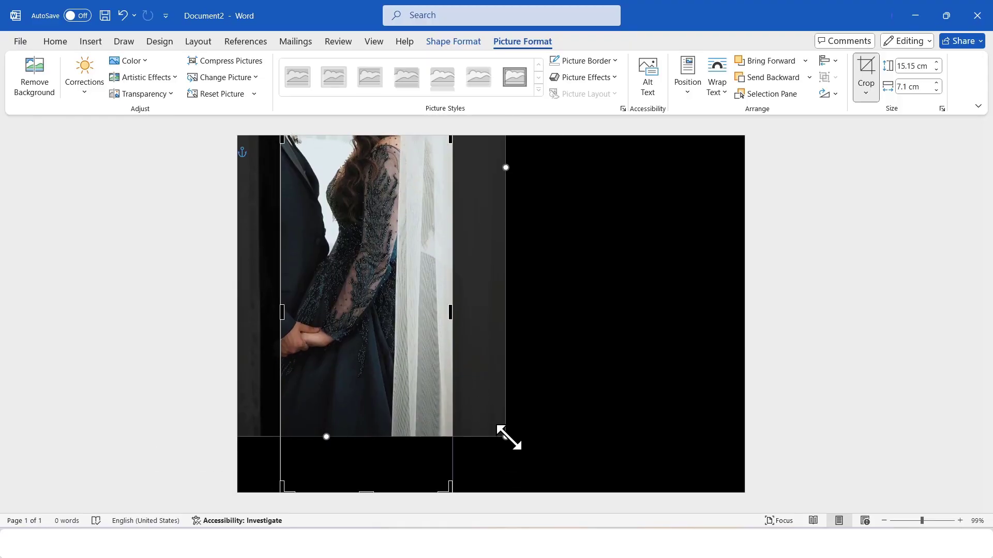
drag(509, 438, 585, 523)
key(Escape)
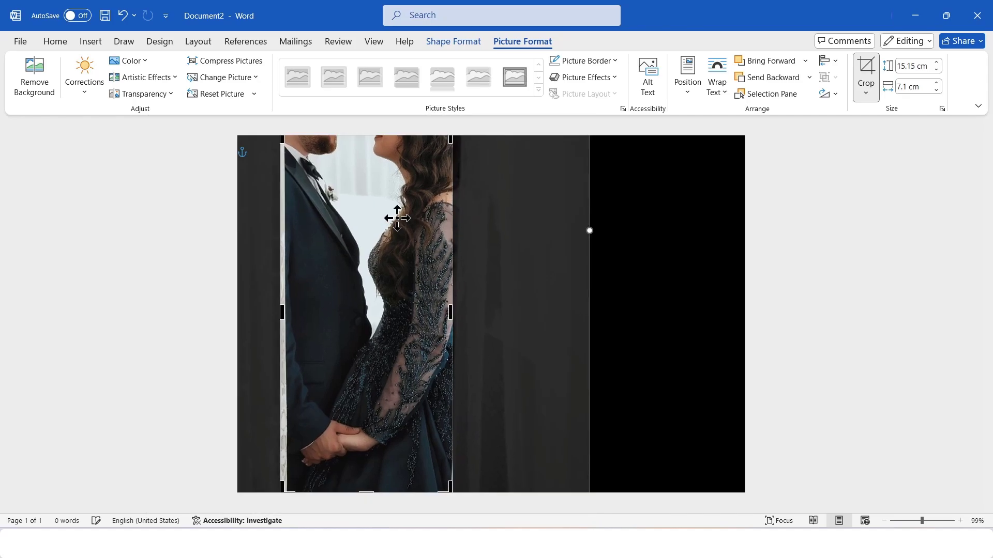
drag(397, 218, 394, 339)
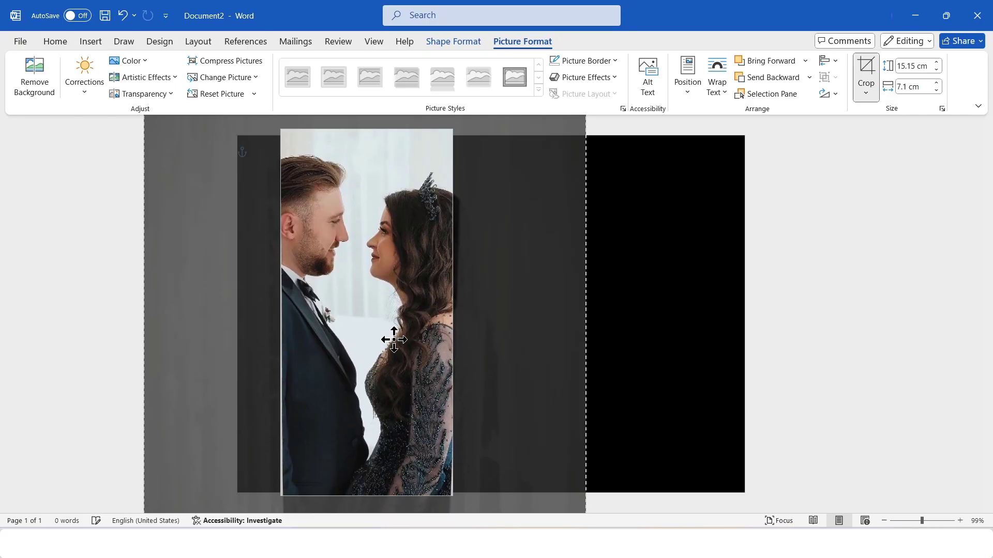
drag(394, 340, 394, 343)
click(871, 117)
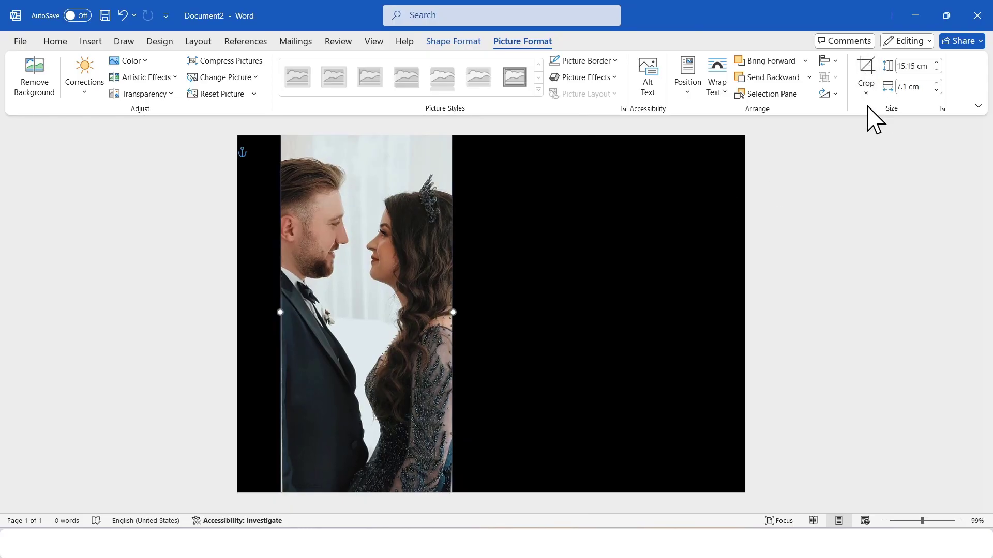
- Give the photo a white picture border 4½ pt thick
click(377, 259)
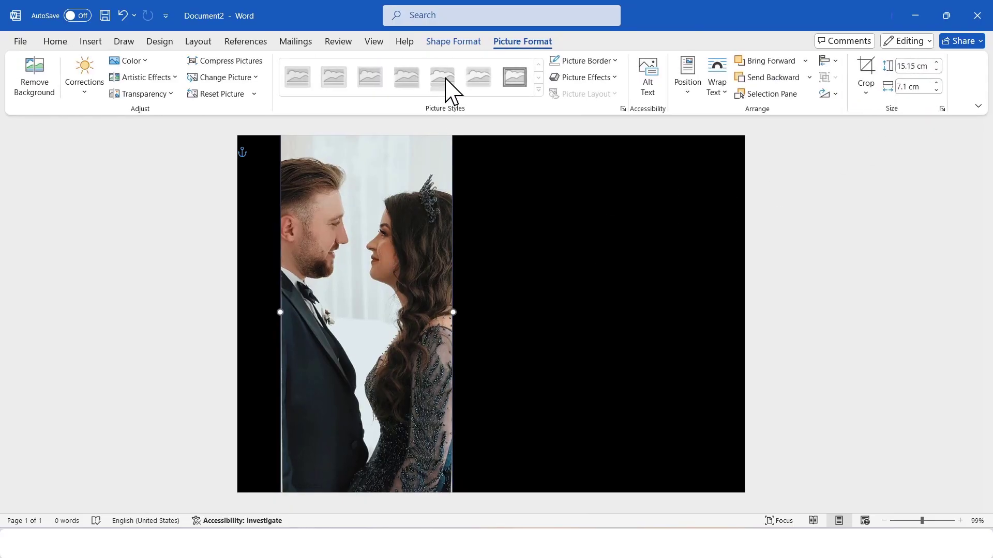
click(566, 62)
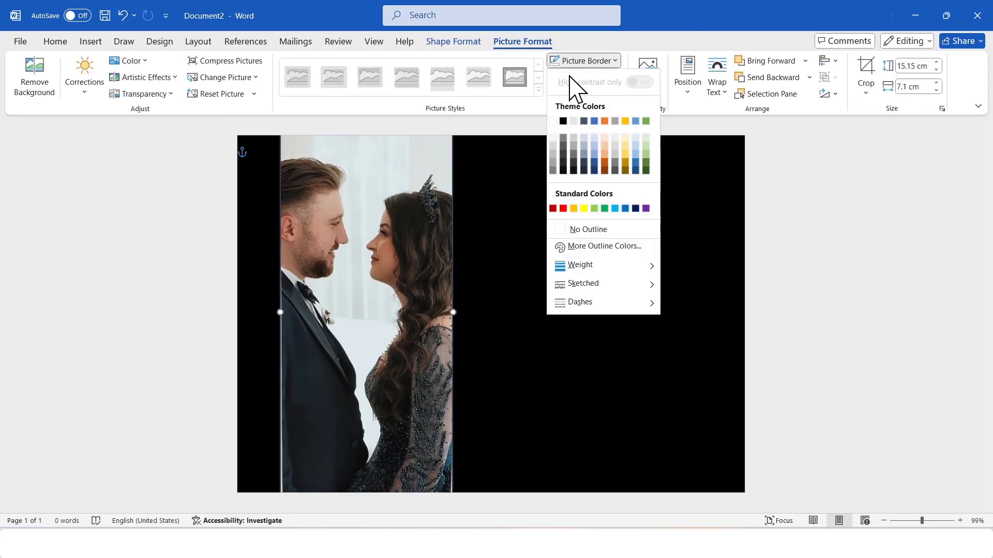
click(552, 121)
click(579, 77)
click(582, 60)
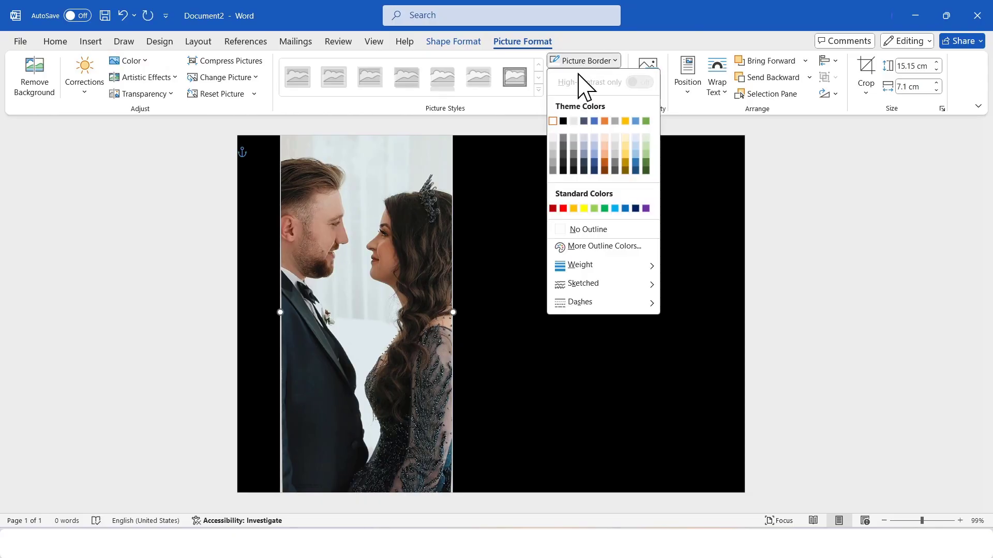
mouse_move(644, 266)
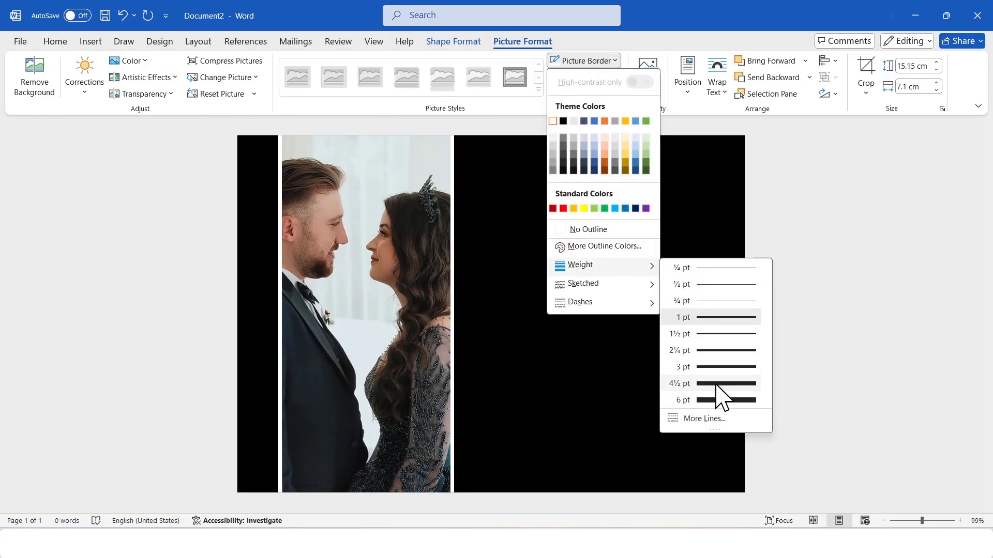
click(712, 383)
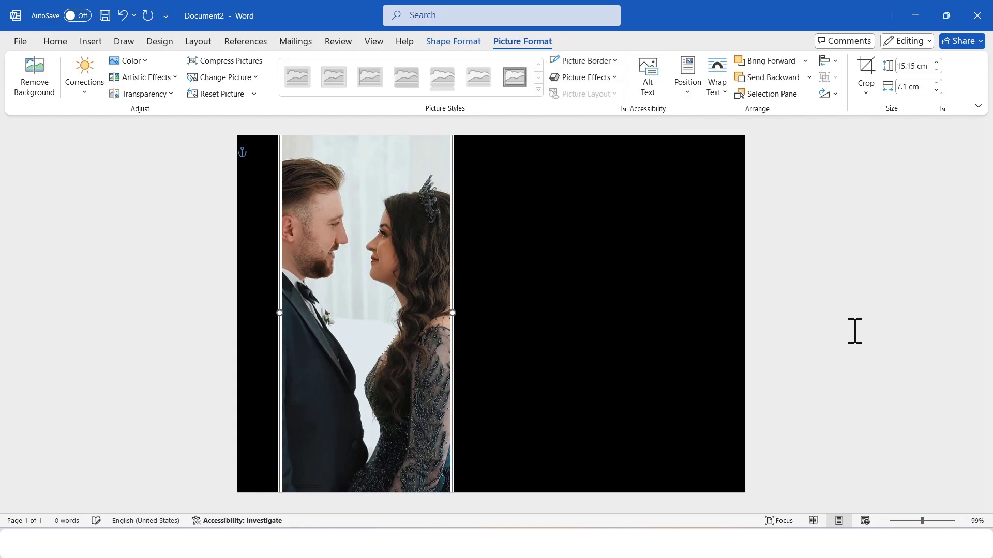
- Shift the photo slightly to the right, leaving a black strip at its left
click(877, 305)
drag(354, 210, 369, 209)
click(879, 292)
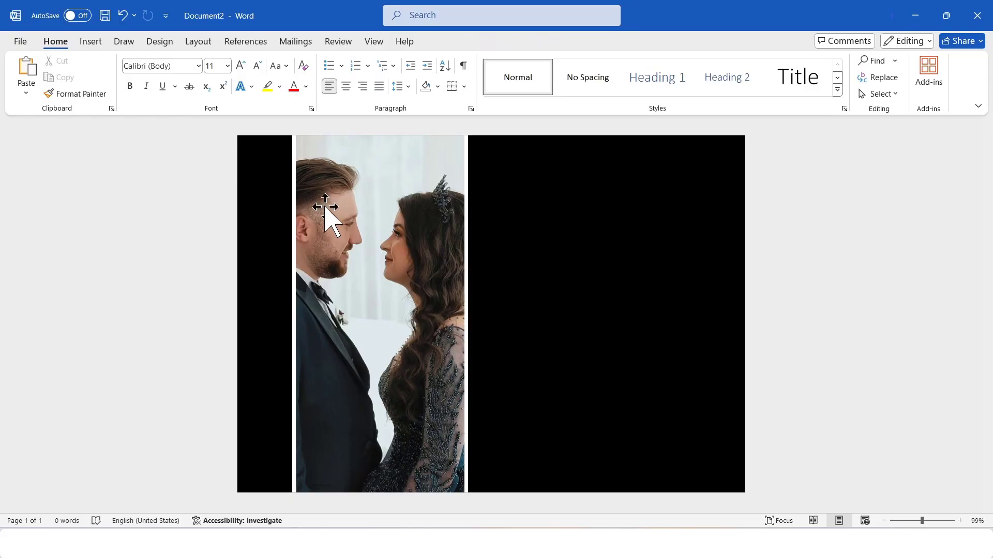
- Draw a text box over the black area and type the wedding invitation title
click(91, 42)
click(197, 94)
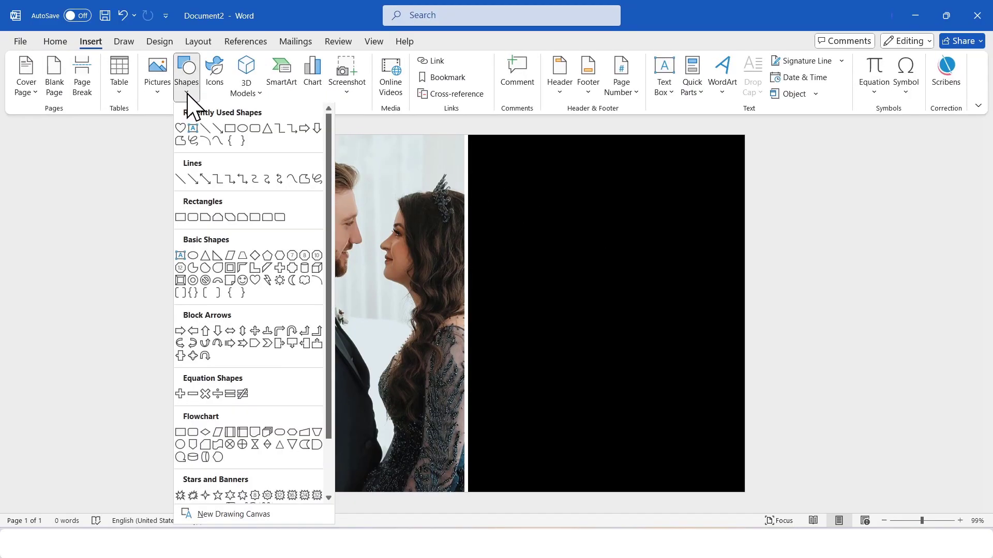
click(178, 262)
drag(404, 274, 688, 314)
text(Wedding)
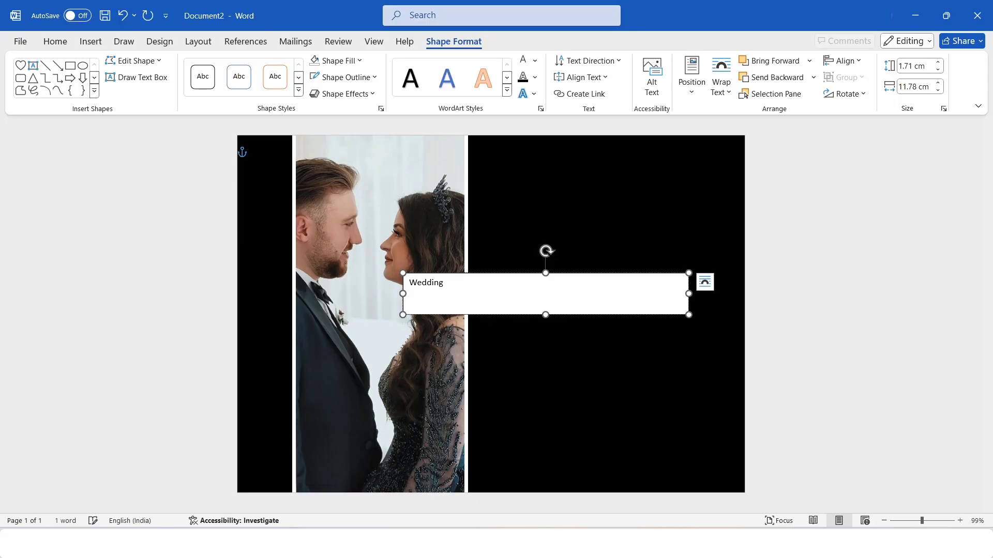
text( invitation)
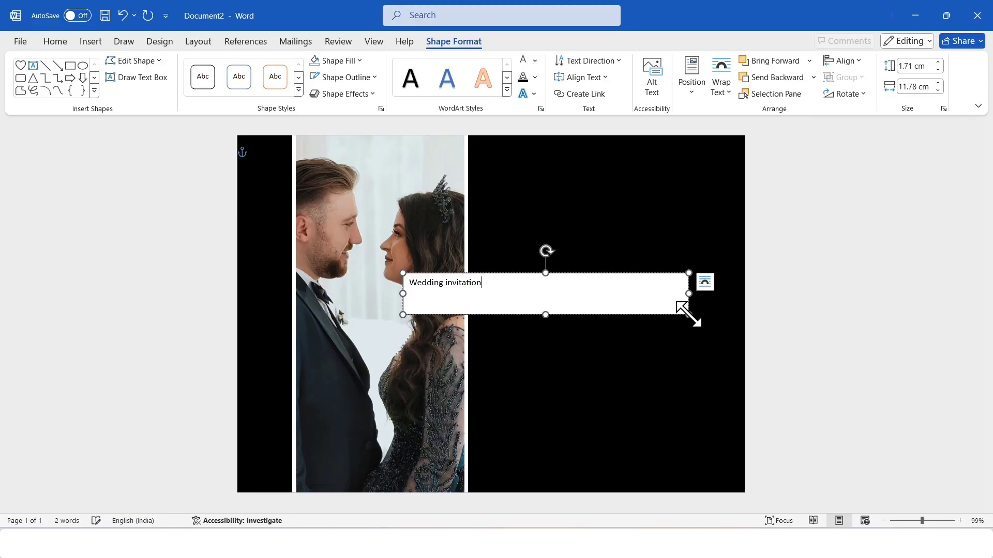
- Format the whole title in Alex Brush at size 26
key(ctrl+a)
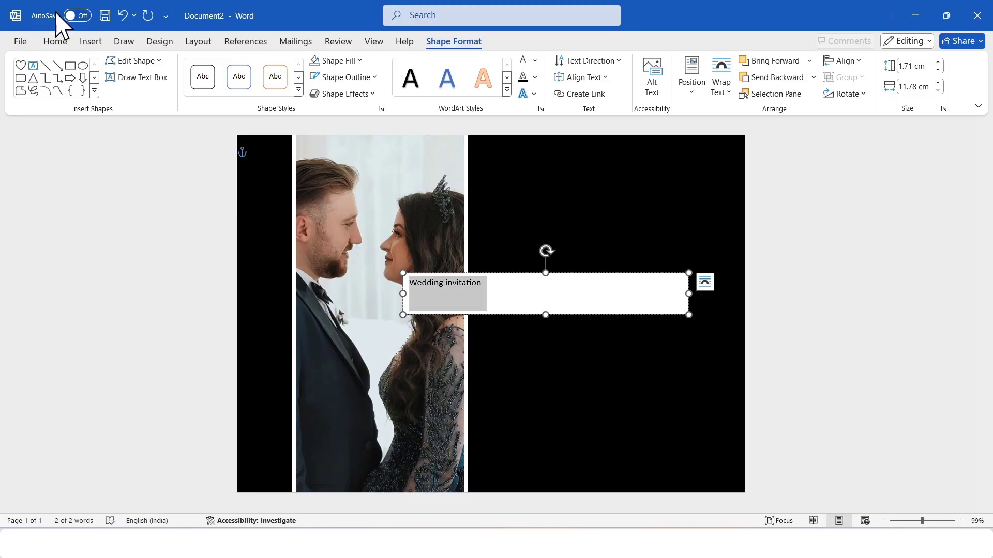
click(57, 41)
click(172, 66)
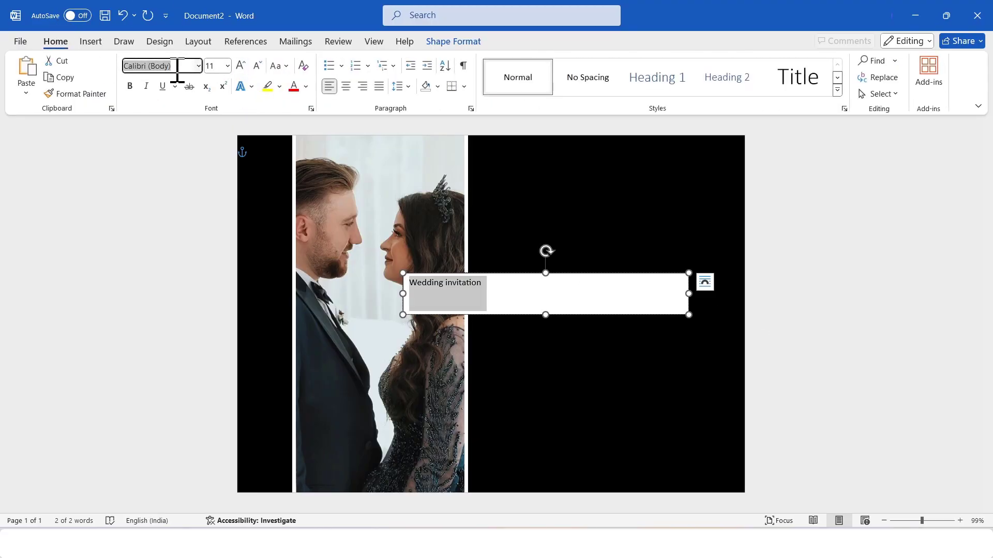
click(198, 66)
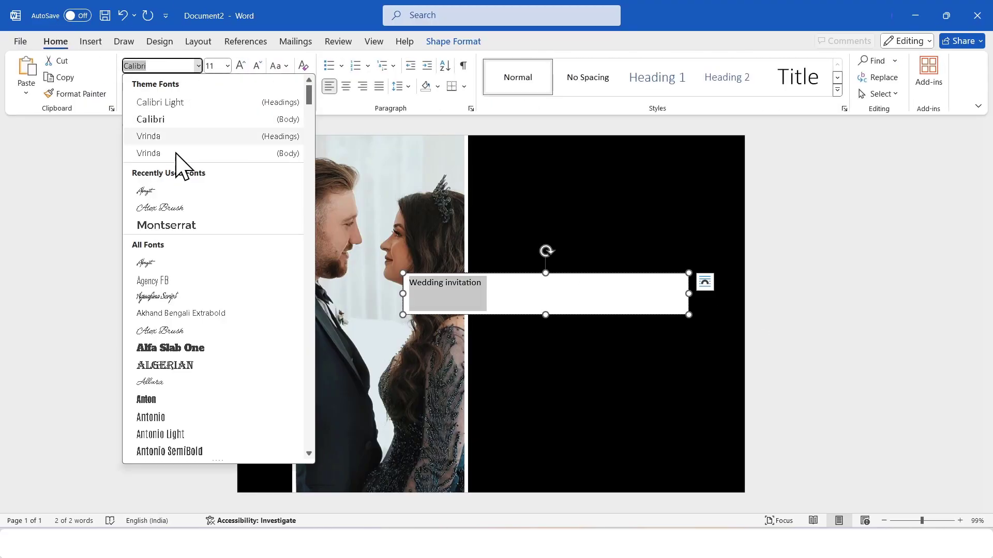
click(169, 207)
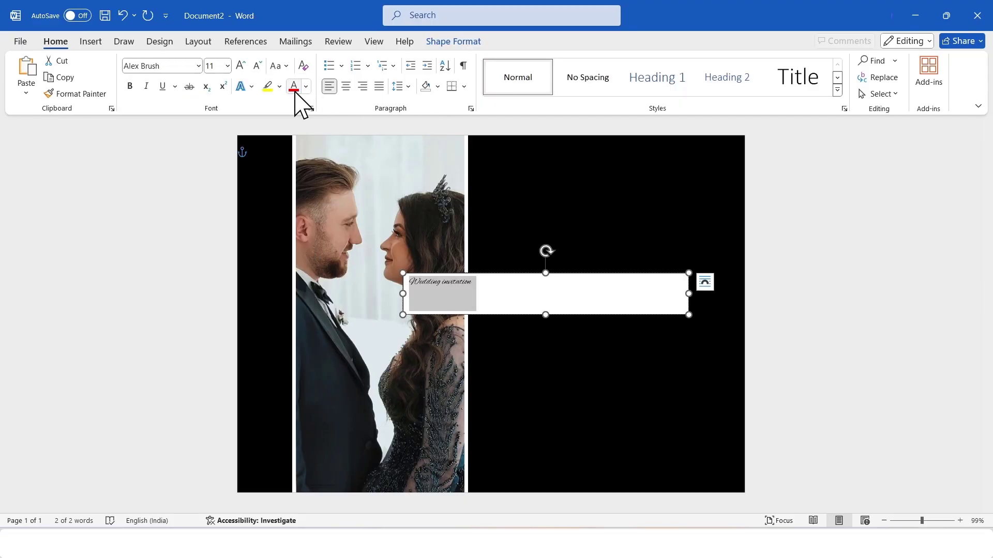
click(240, 67)
click(240, 66)
click(240, 67)
click(239, 67)
click(240, 67)
click(239, 68)
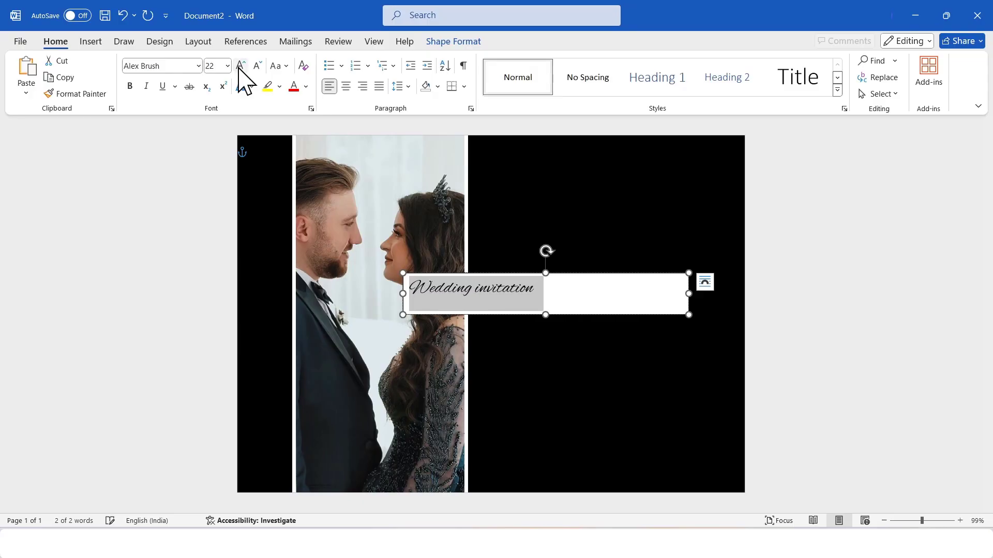
click(240, 67)
click(240, 67)
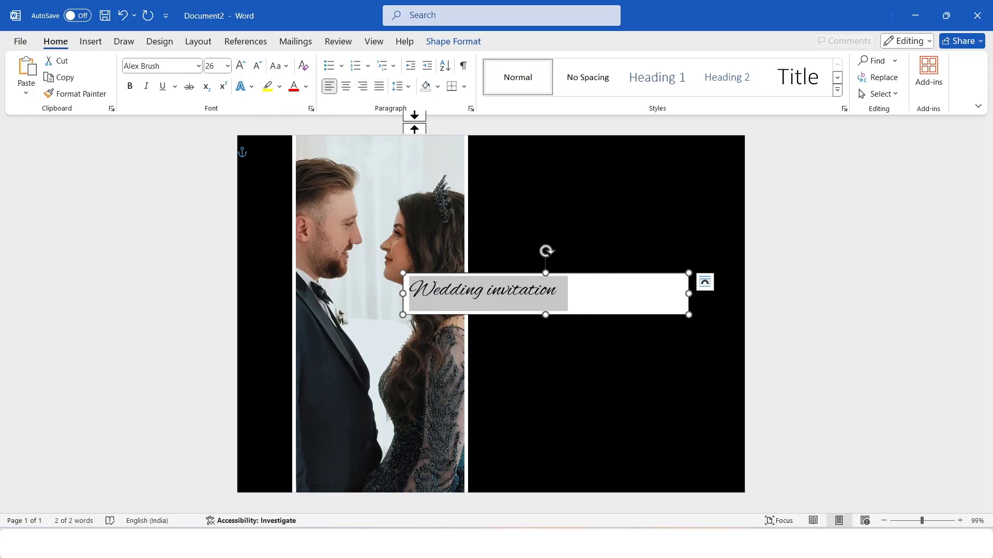
- Capitalise the I of Invitation and narrow the text box to fit the words
click(495, 291)
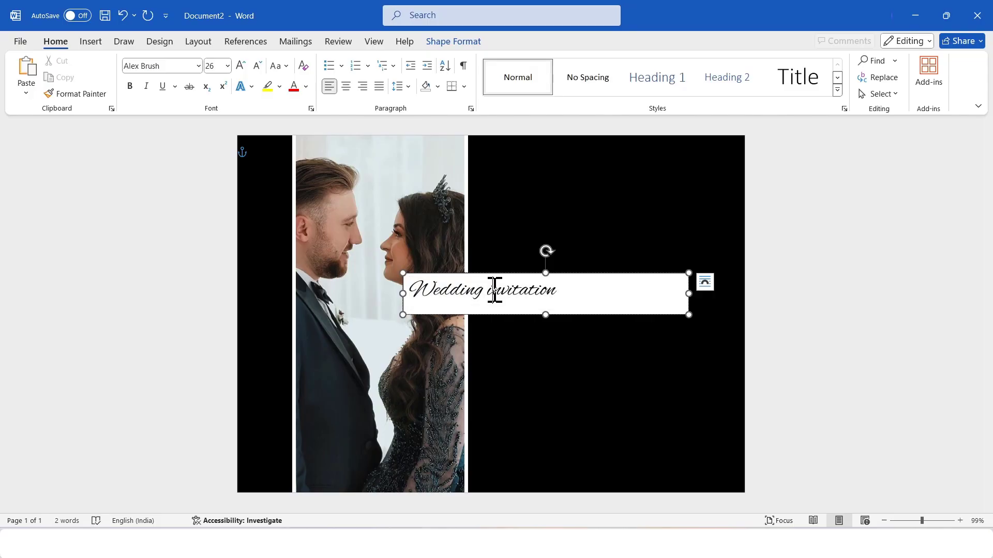
text(I)
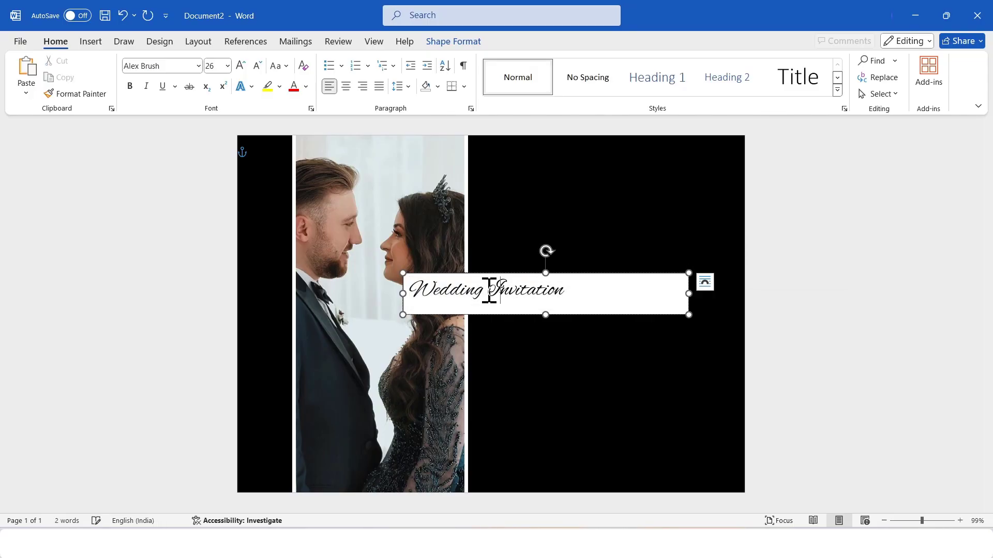
drag(685, 292, 388, 282)
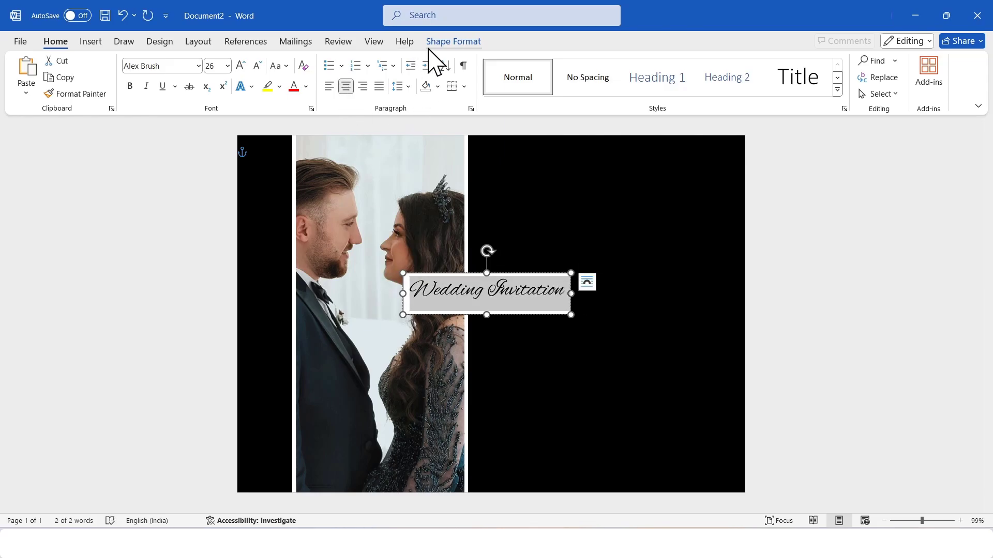
- Remove the title box's fill and outline and make its text white
click(451, 42)
click(335, 61)
click(356, 231)
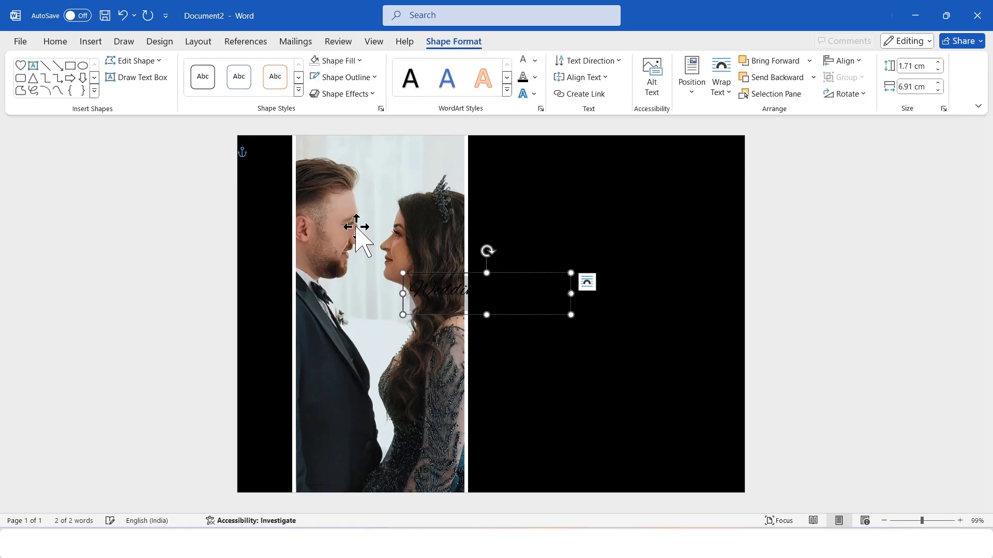
click(344, 77)
click(349, 246)
click(521, 74)
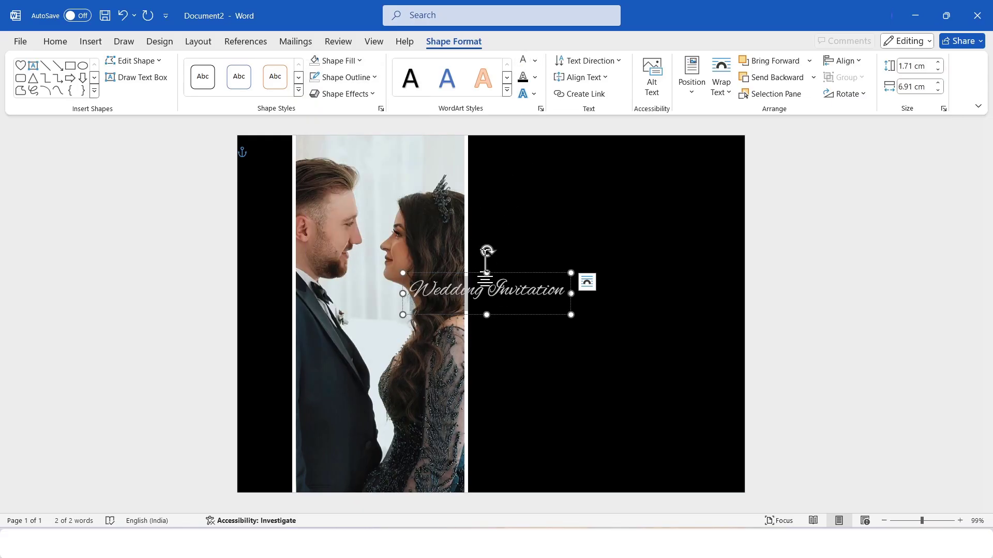
- Rotate the title to run vertically and move it onto the left black strip
drag(486, 251, 424, 281)
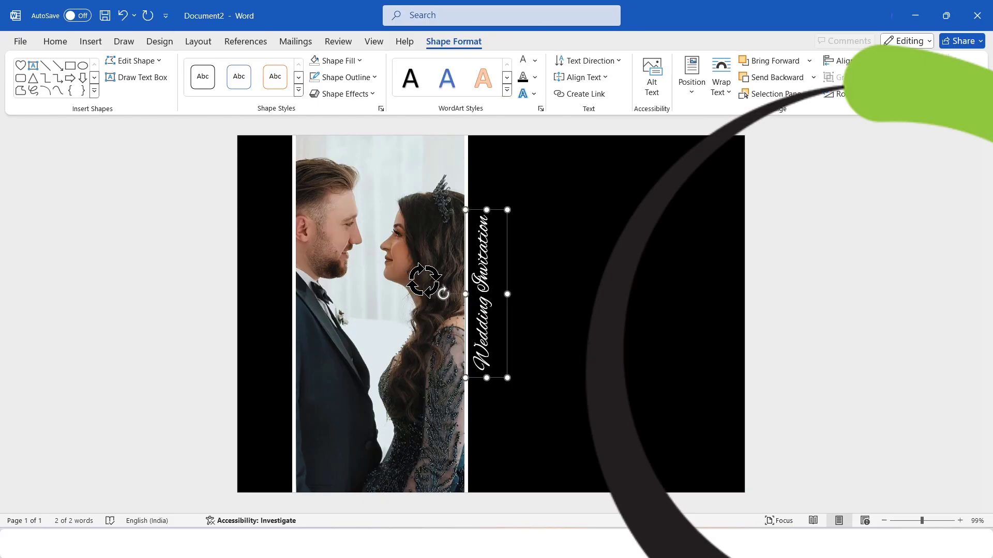
drag(508, 277, 294, 273)
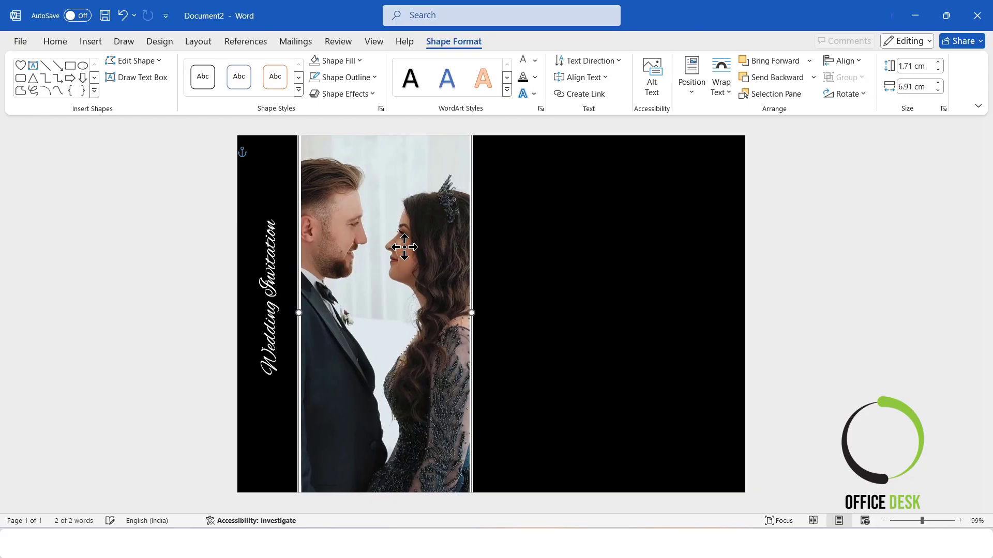
click(274, 222)
click(290, 277)
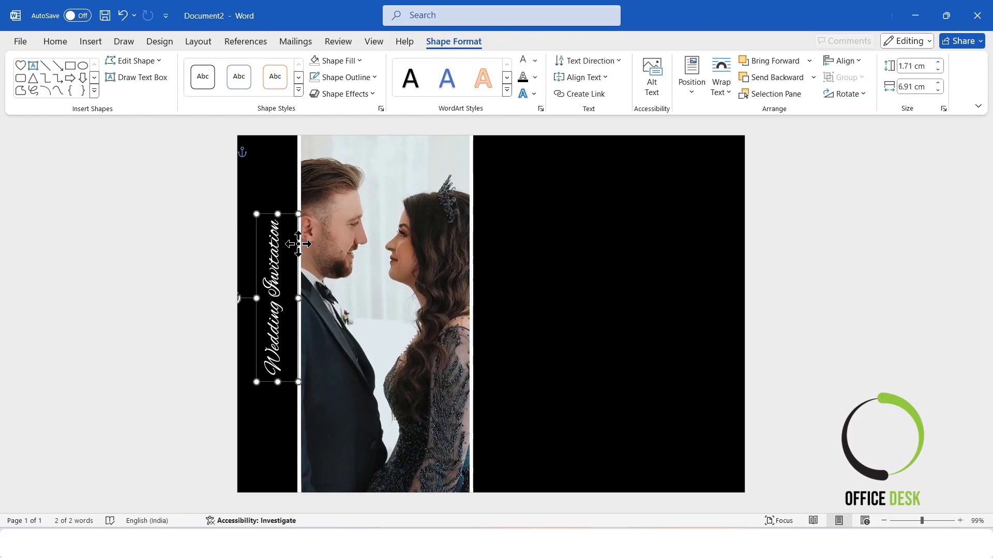
click(845, 328)
click(274, 228)
click(284, 279)
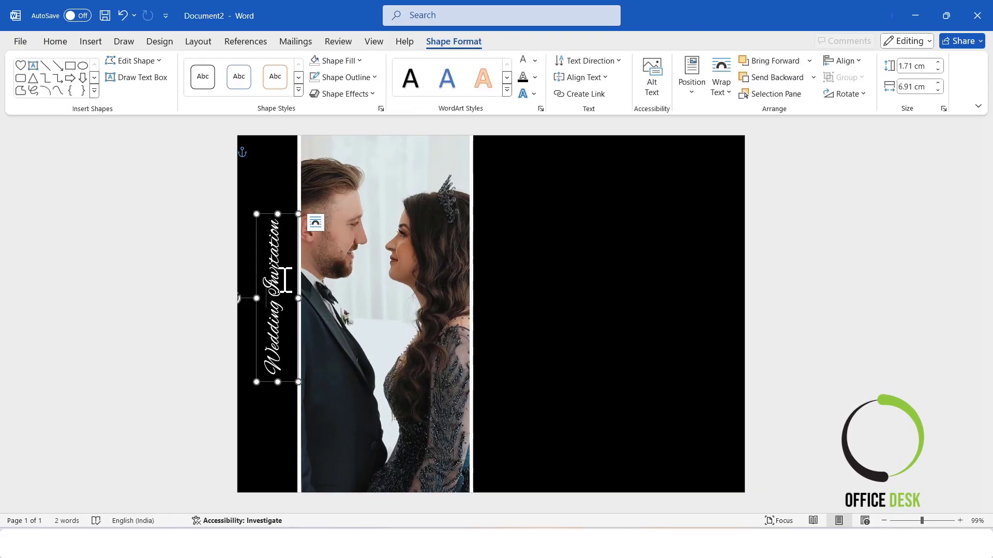
click(857, 297)
click(91, 41)
click(186, 75)
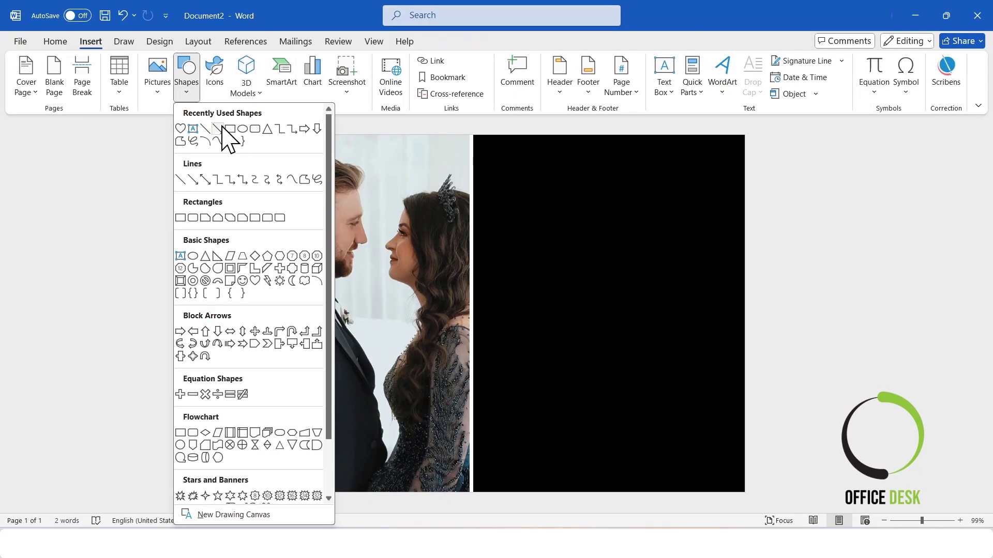
- Draw a black circle with a white outline near the photo's bottom-right edge
click(242, 129)
drag(440, 402, 481, 437)
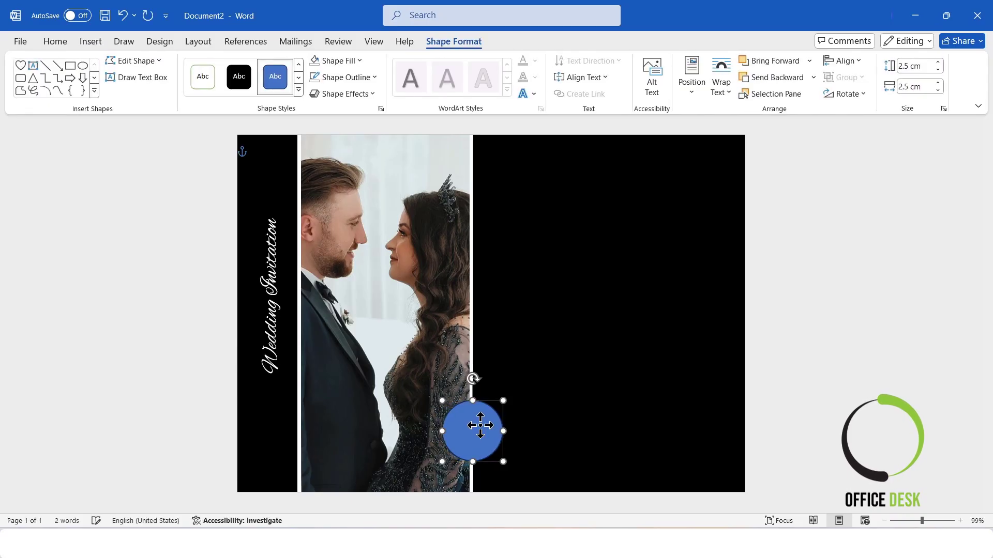
click(333, 61)
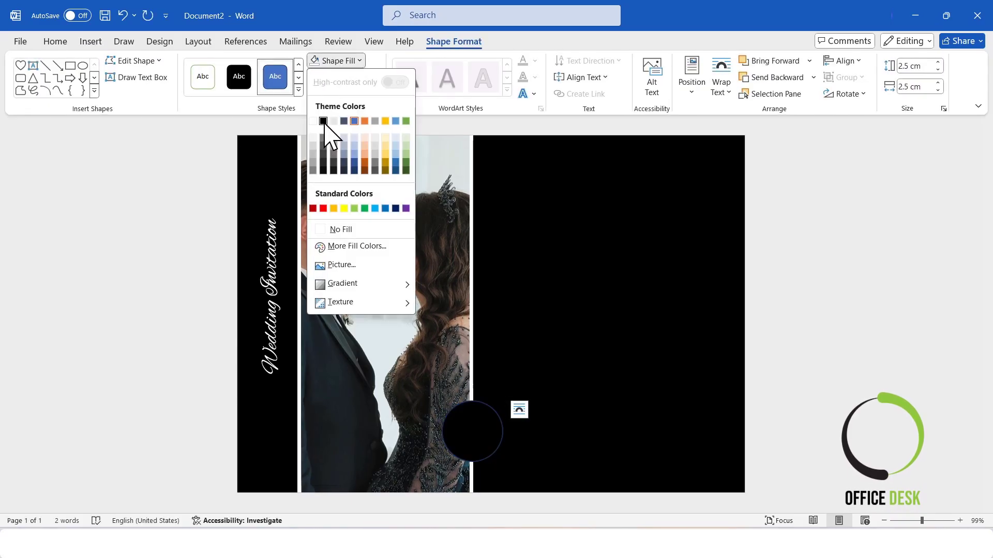
click(323, 121)
click(342, 77)
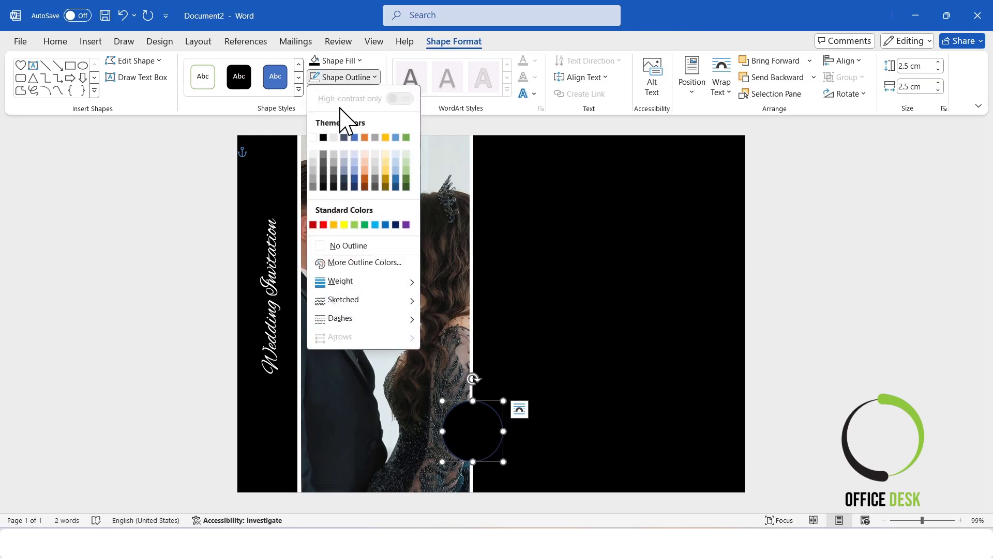
click(313, 138)
- Thicken the circle's outline to 4½ pt and resize it to 2.4 × 2.4 cm
click(346, 77)
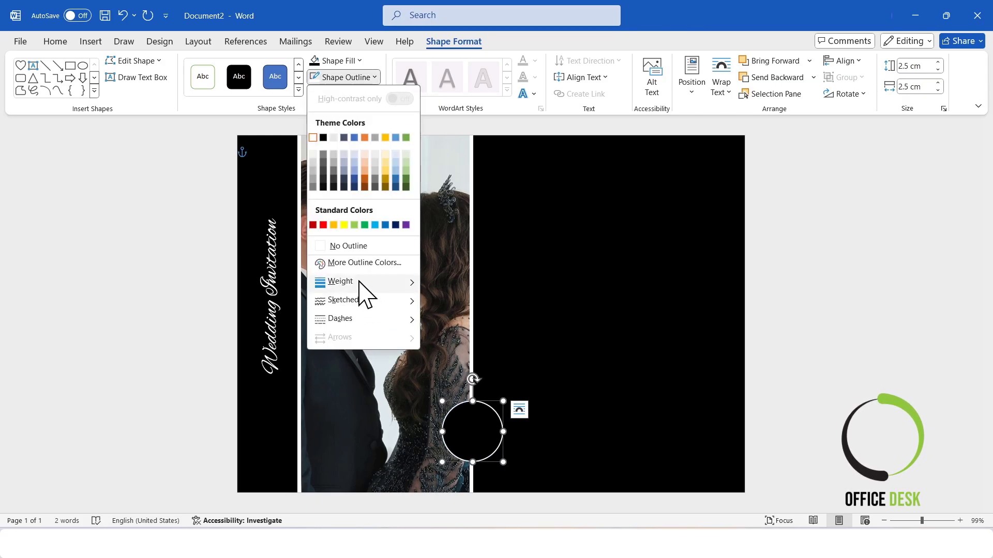
mouse_move(359, 281)
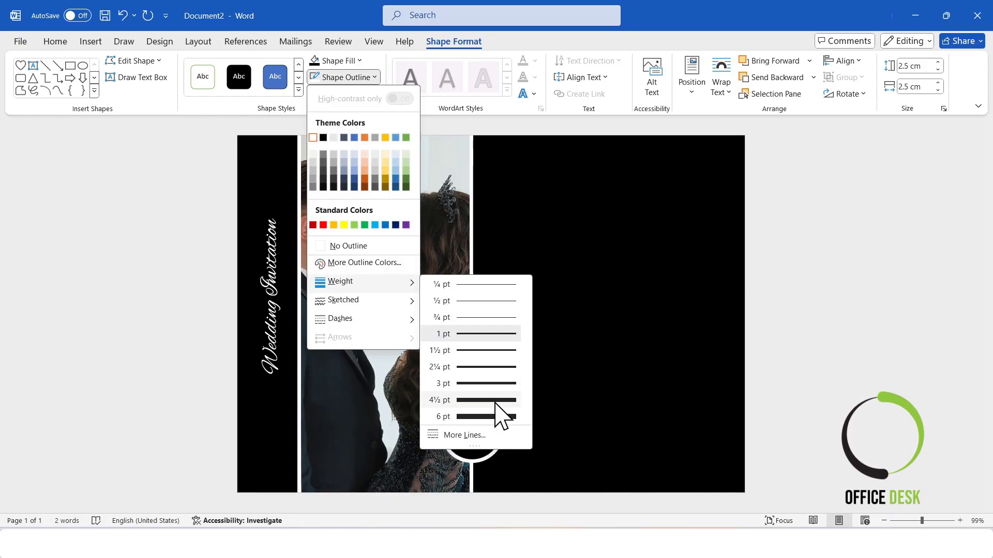
click(486, 400)
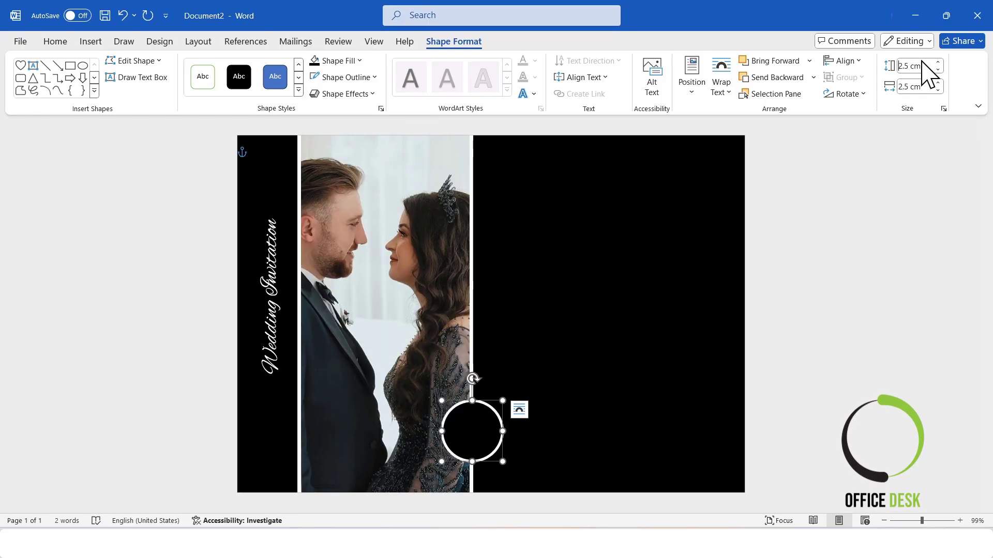
click(937, 70)
click(937, 91)
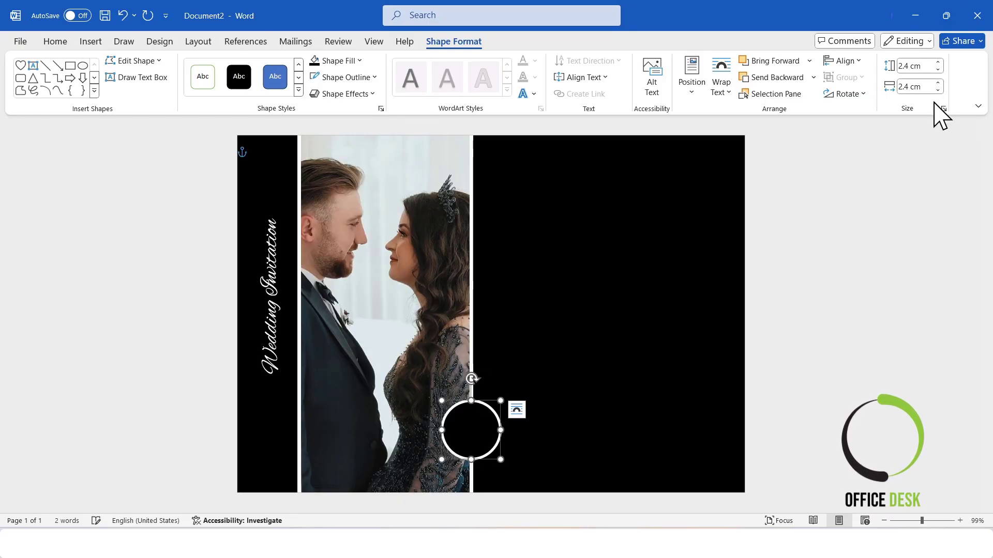
click(802, 359)
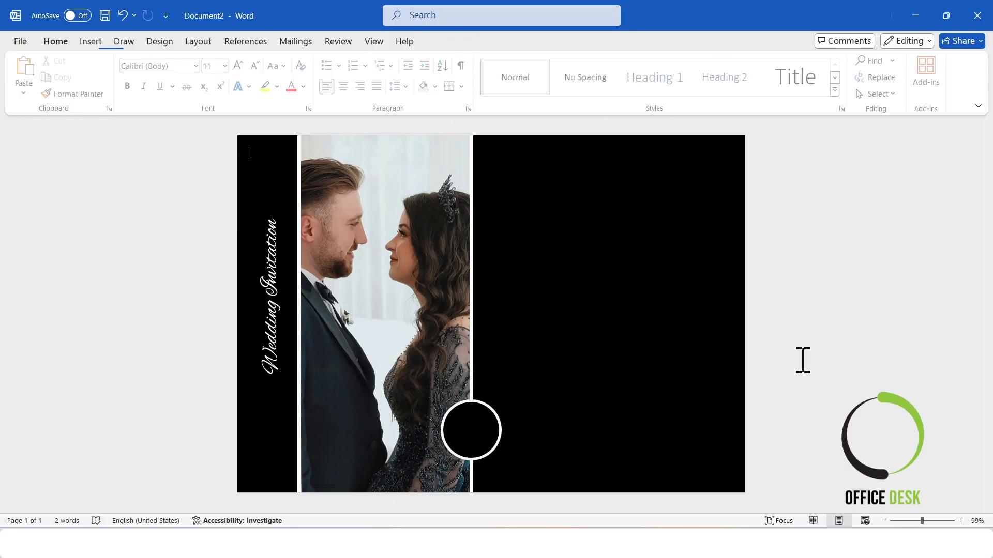
- Copy the circle to the photo's top-left and resize the copy to 0.87 × 0.87 cm
click(475, 422)
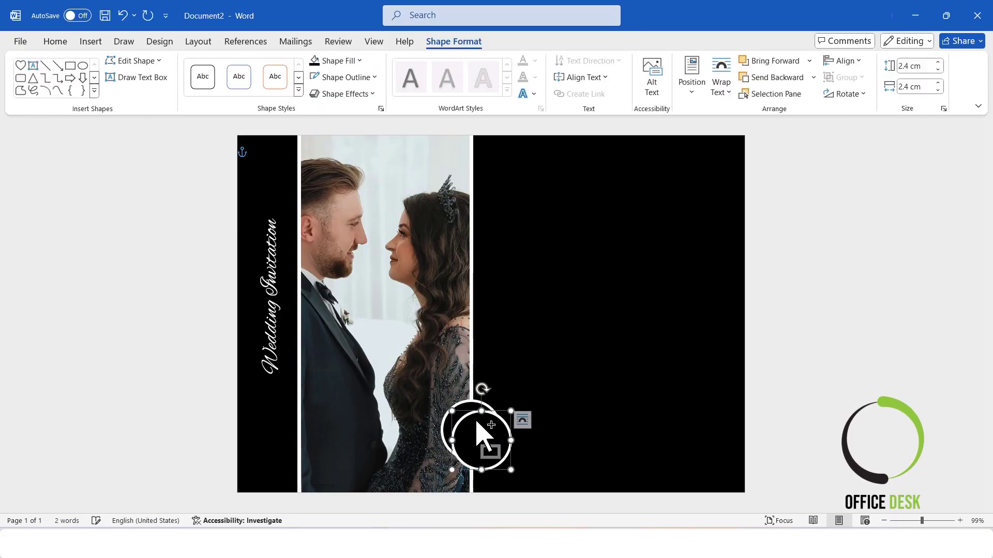
drag(478, 429, 302, 182)
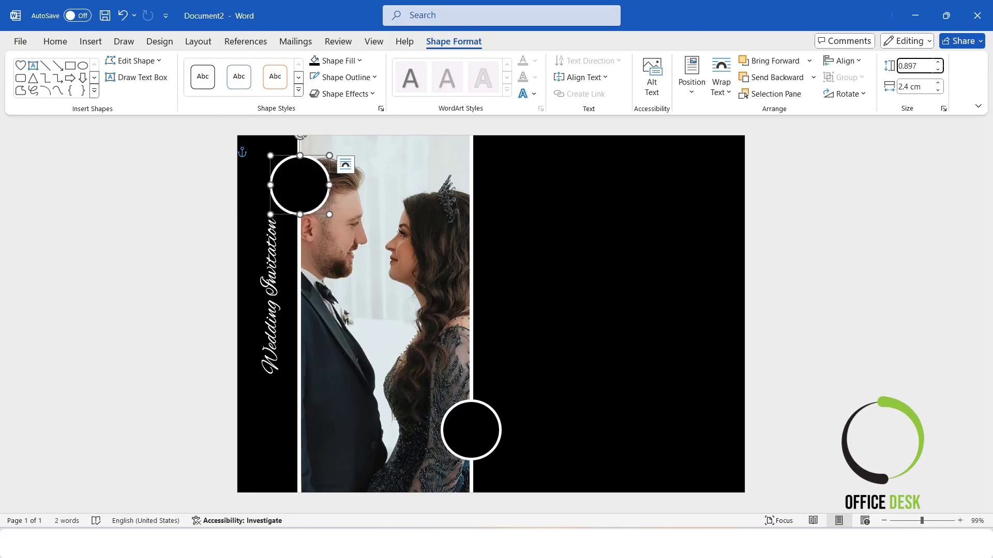
click(923, 66)
text(0.87)
key(Tab)
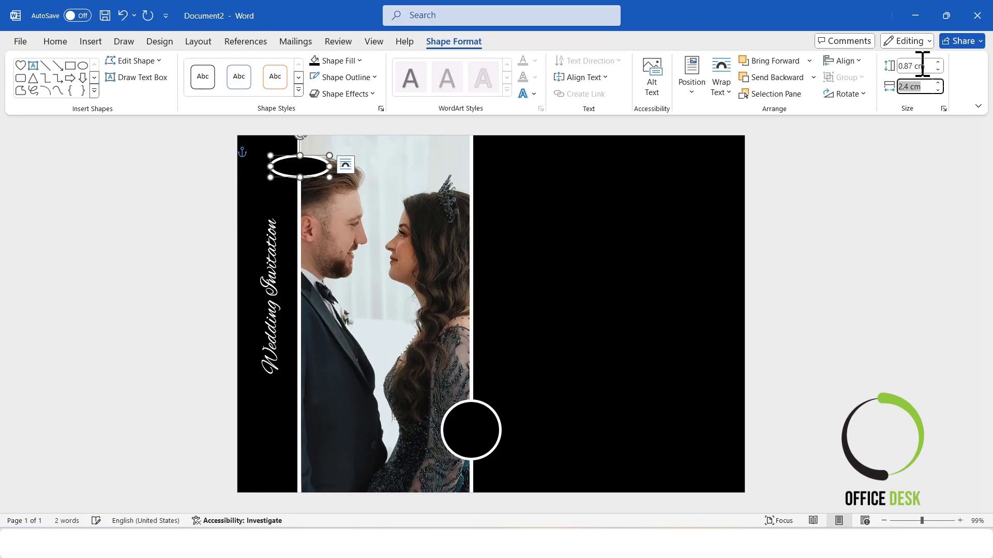
text(0.87)
key(Return)
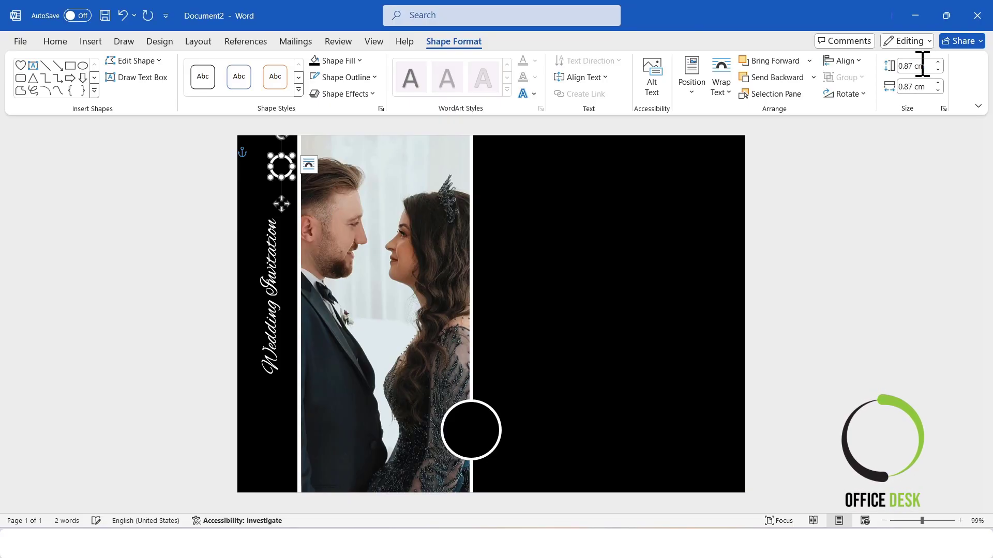
- Give the small circle a 2¼ pt outline and move it lower onto the dividing line
click(346, 77)
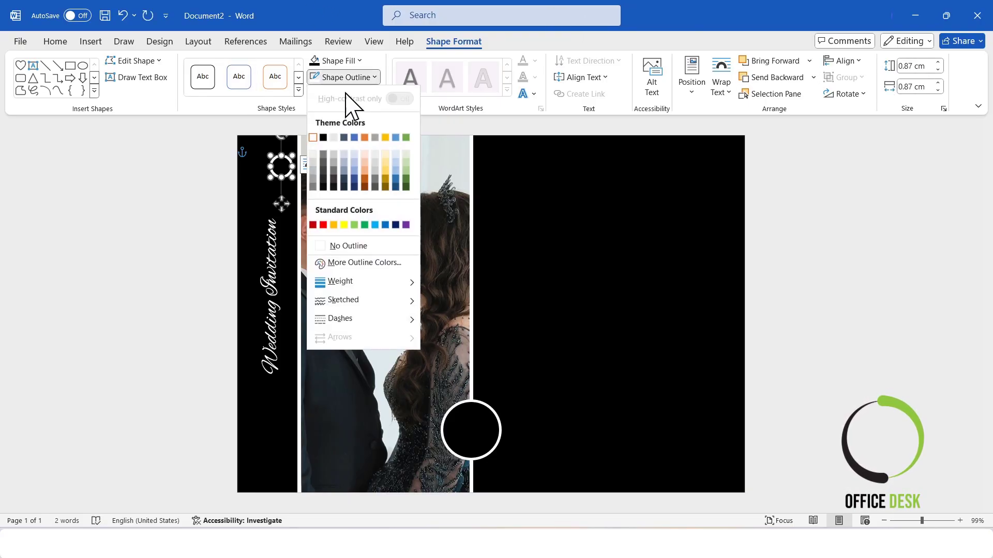
mouse_move(370, 281)
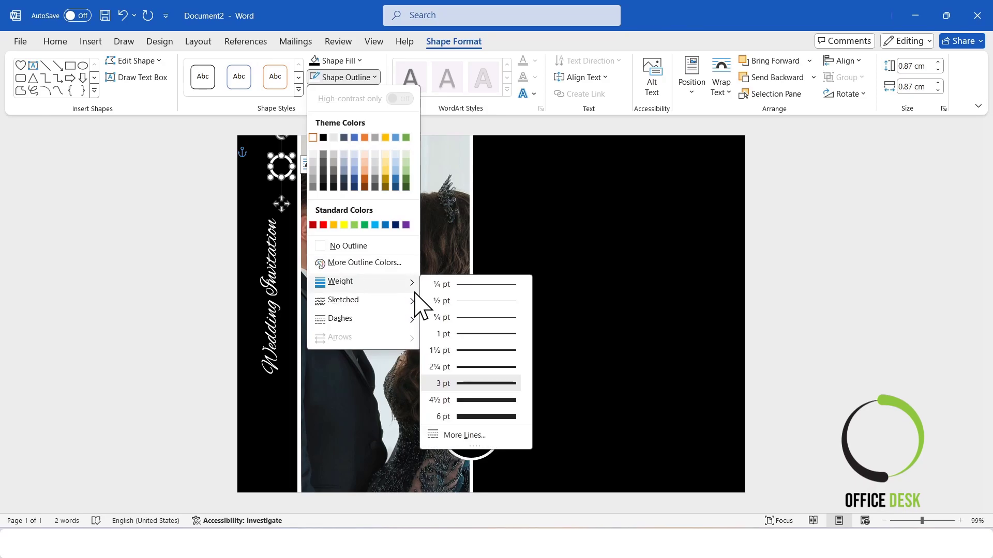
click(471, 367)
drag(282, 165, 305, 440)
click(869, 250)
- Resize the lower small circle to 1.4 × 1.4 cm
click(937, 69)
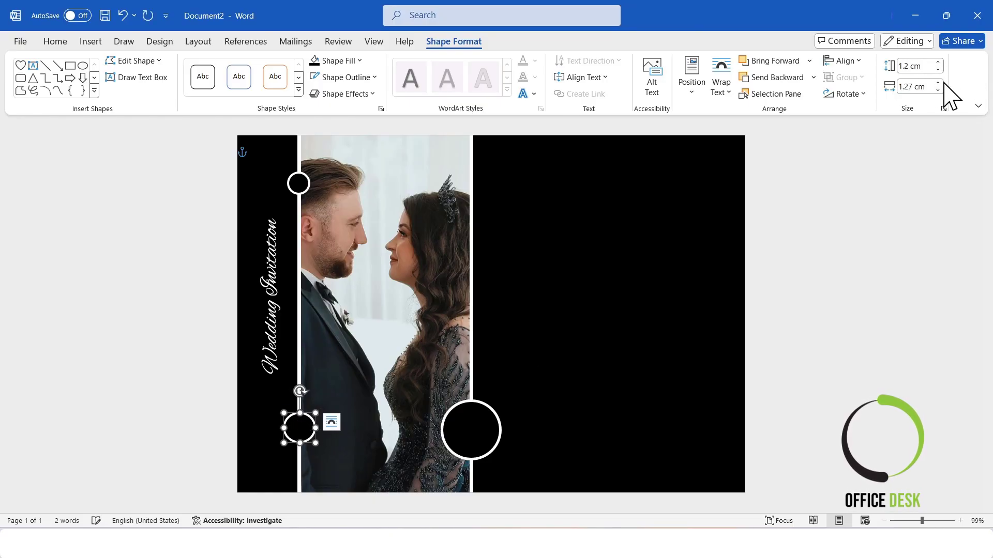
click(938, 90)
click(937, 91)
click(937, 91)
click(937, 83)
click(938, 83)
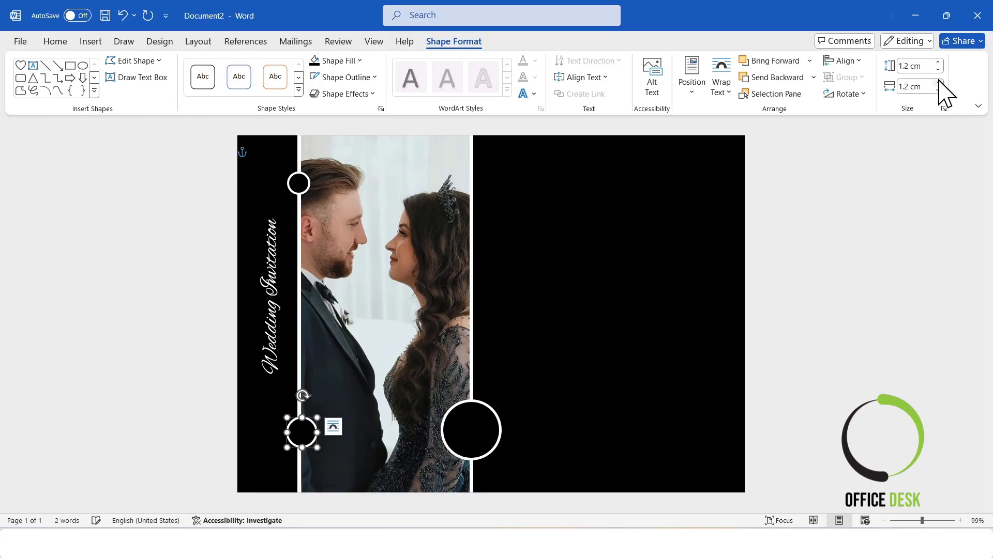
click(938, 82)
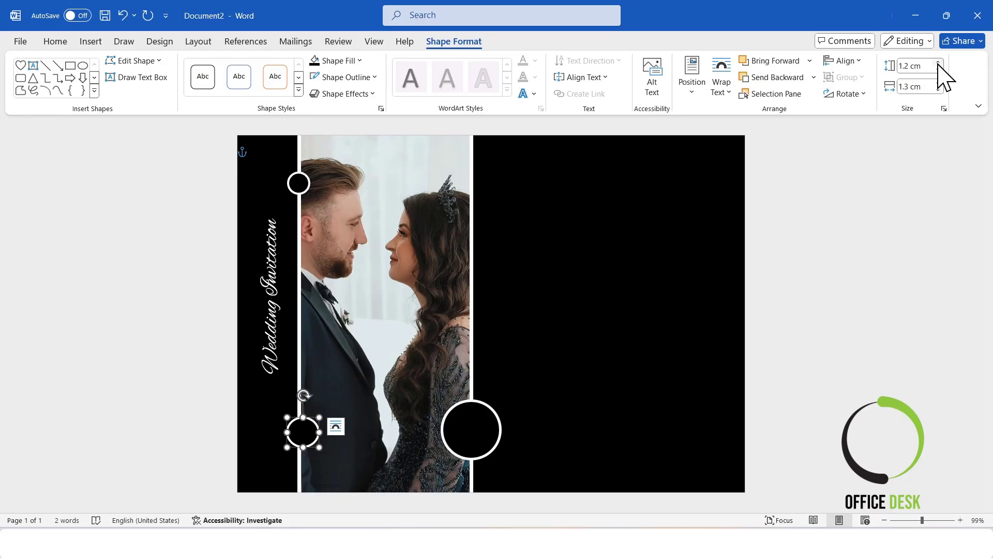
click(938, 62)
click(937, 63)
click(937, 83)
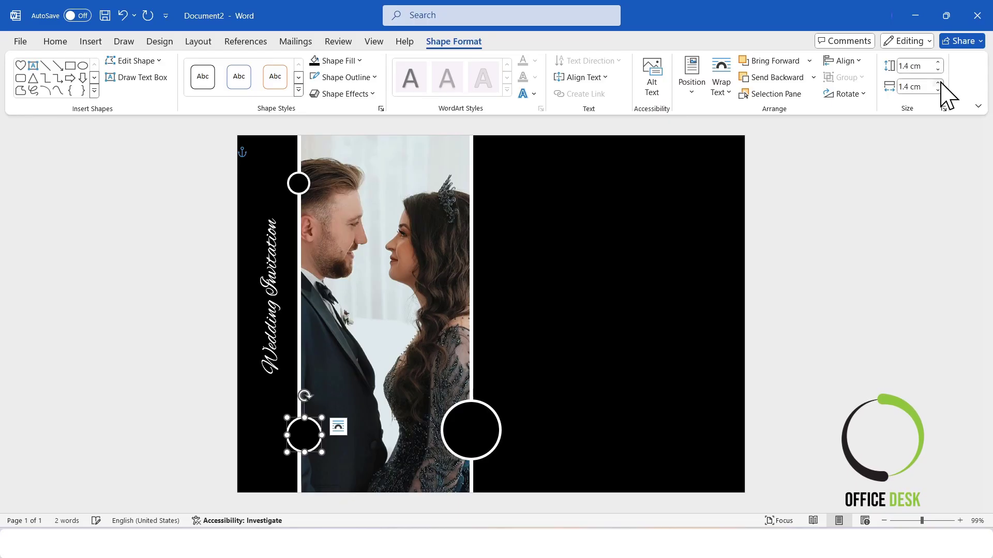
- Align the lower small circle to the middle of the big right-hand circle
click(825, 282)
drag(302, 428, 296, 426)
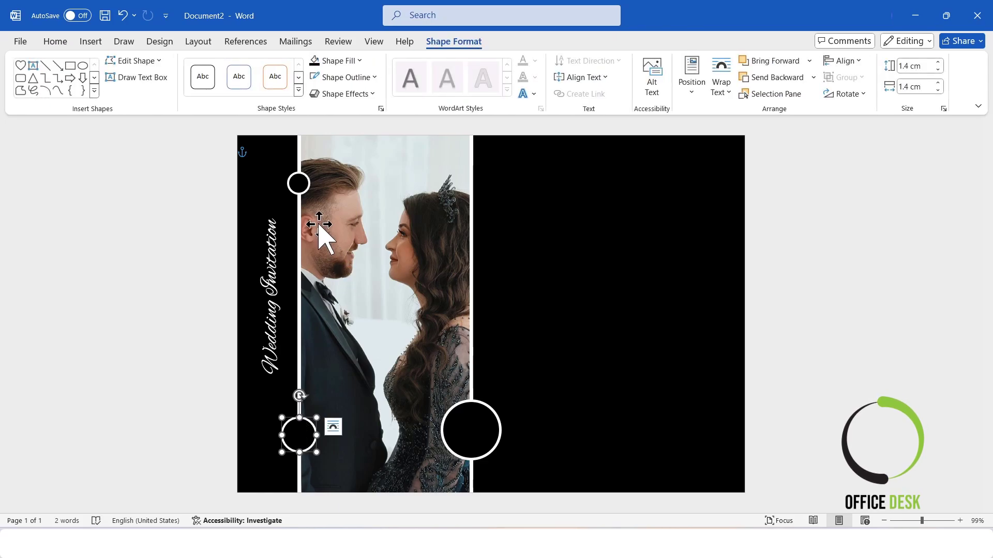
click(299, 185)
click(812, 368)
click(308, 443)
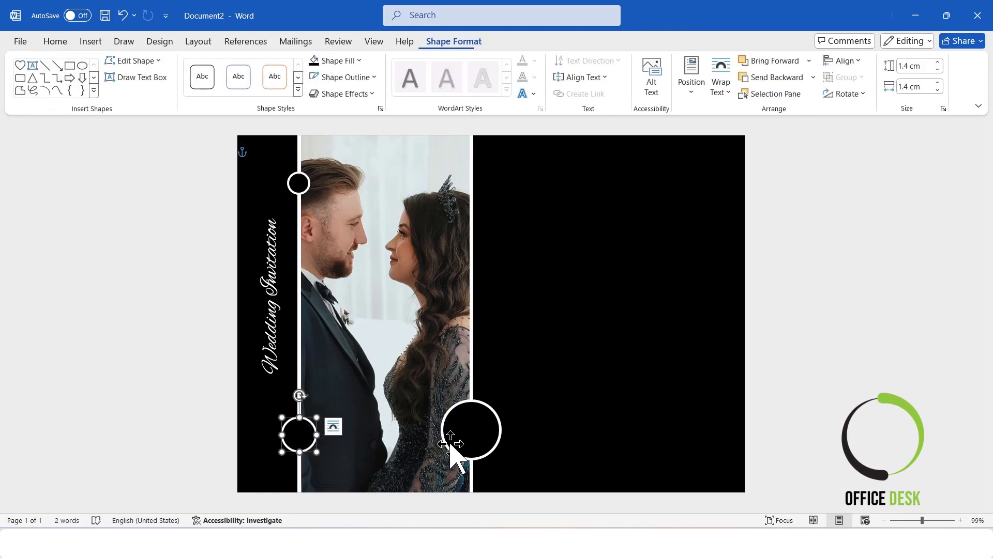
shift+click(471, 425)
click(844, 61)
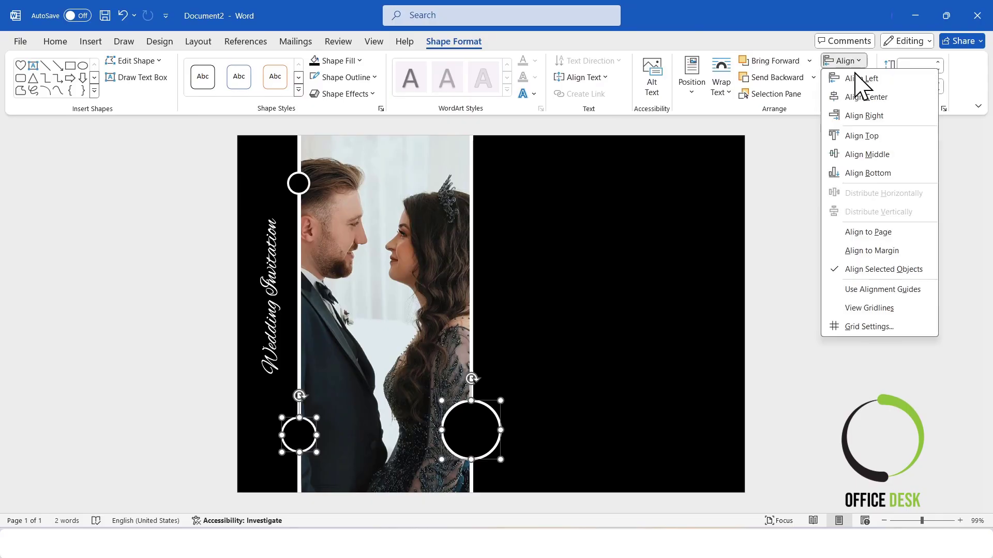
click(862, 157)
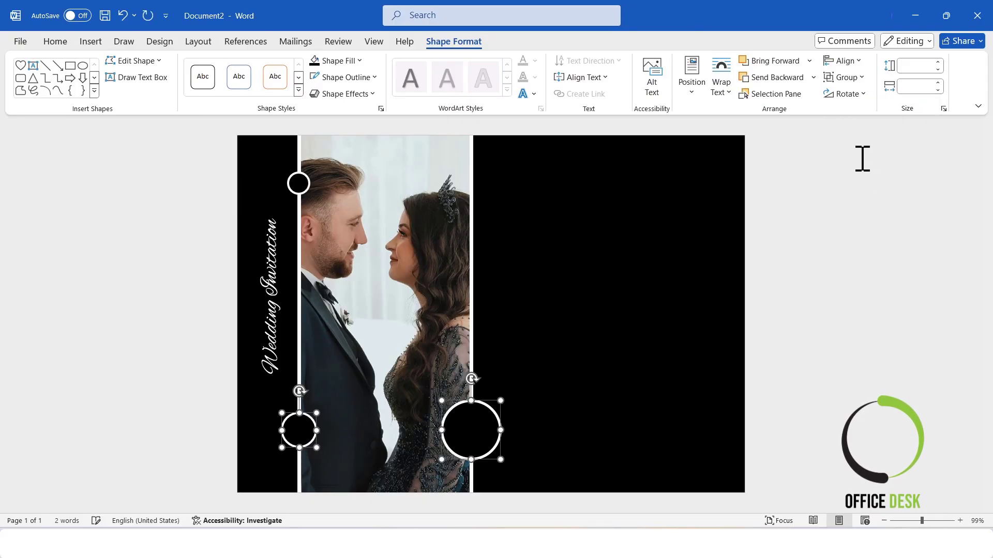
click(829, 314)
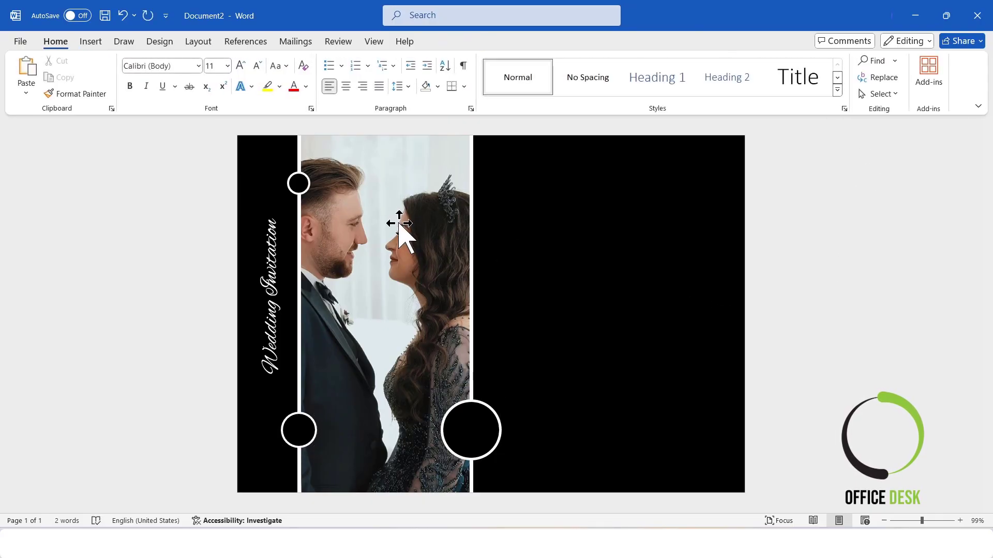
click(86, 43)
click(187, 85)
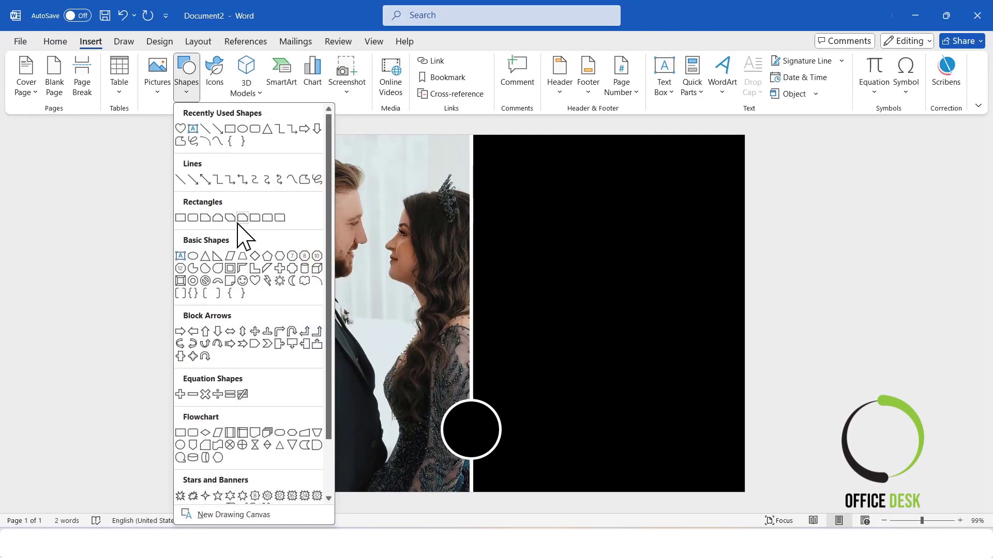
- Draw a heart in the lower small circle, filled white with no outline
click(254, 281)
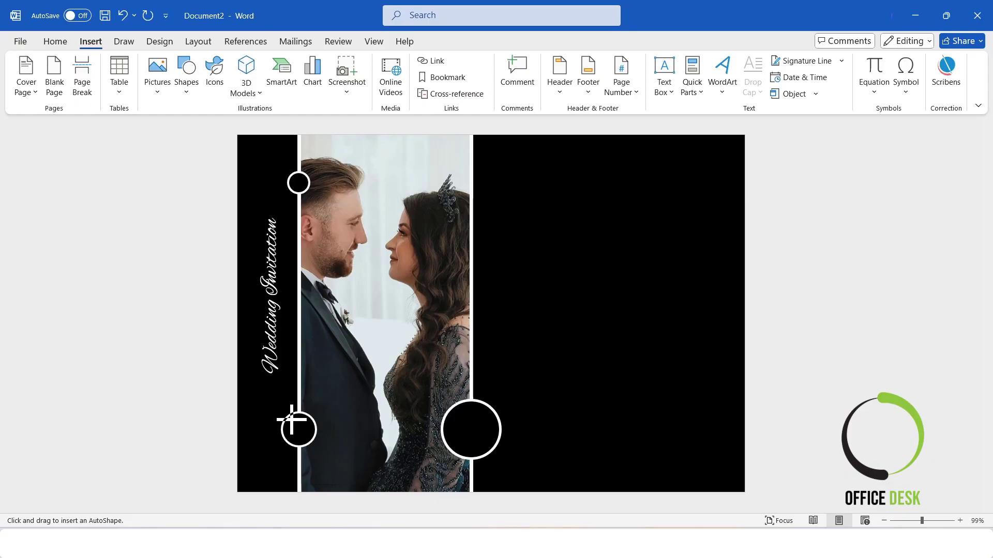
drag(298, 428, 299, 429)
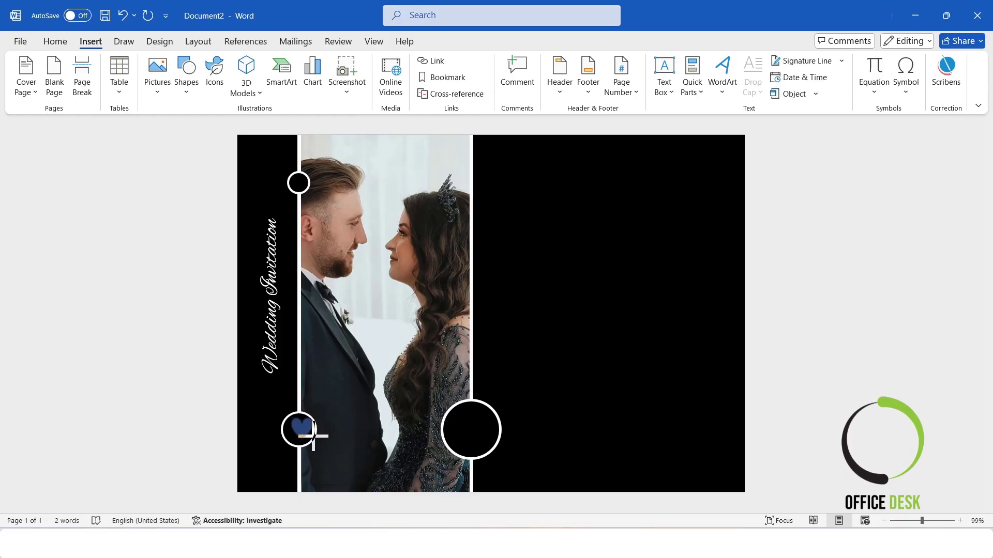
drag(312, 436, 313, 436)
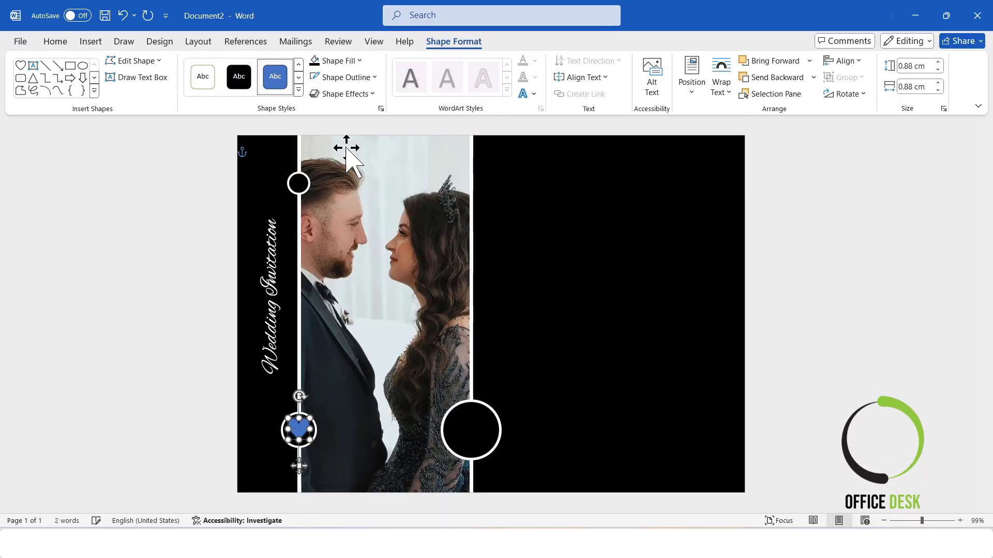
click(337, 61)
click(312, 121)
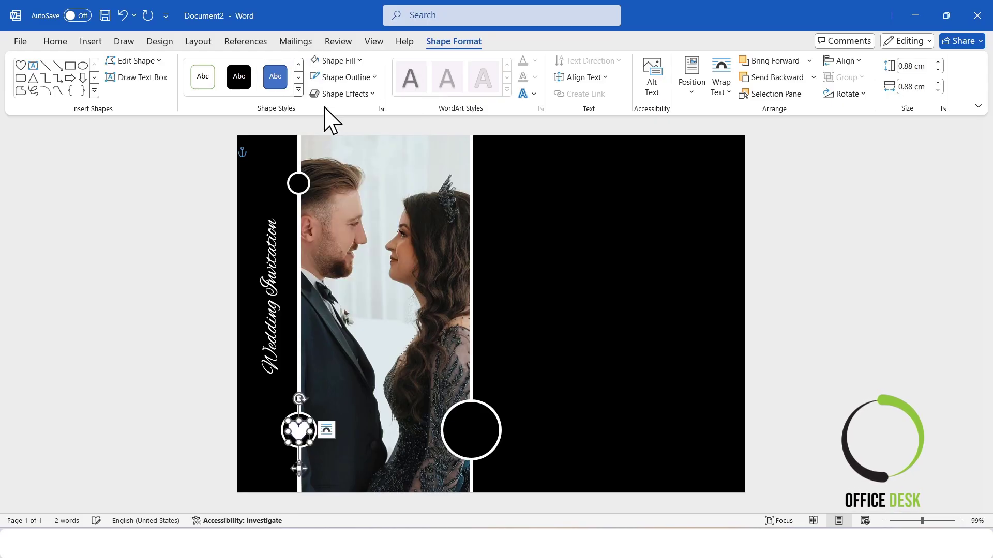
click(344, 77)
click(325, 242)
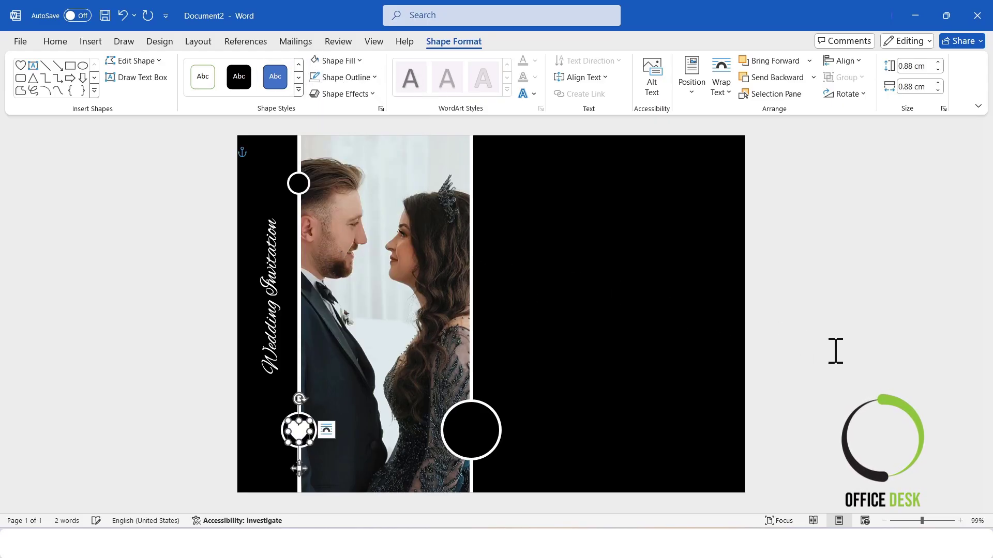
- Shrink the heart to 0.7 cm and centre and middle-align it with the lower small circle
click(938, 69)
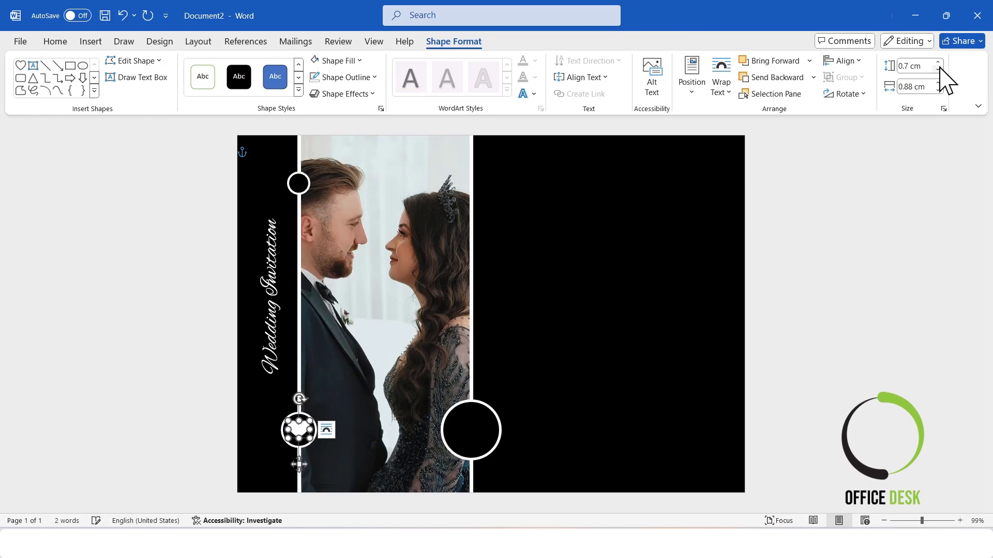
click(937, 91)
click(937, 92)
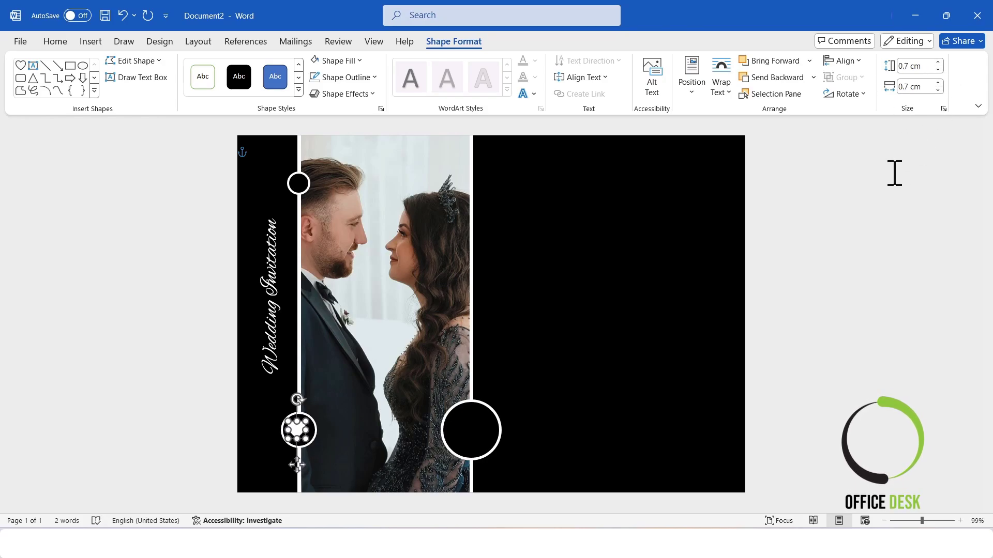
click(877, 200)
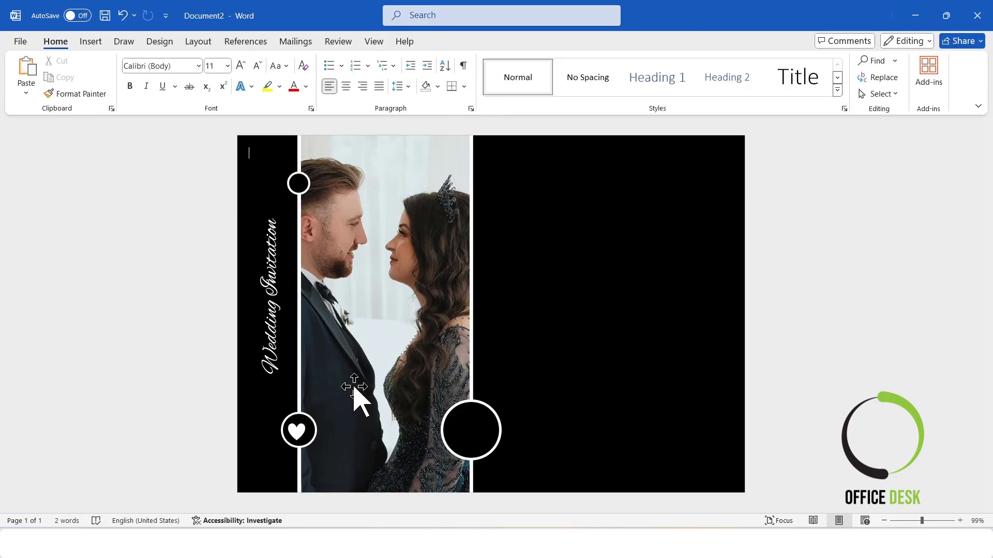
click(306, 418)
shift+click(304, 437)
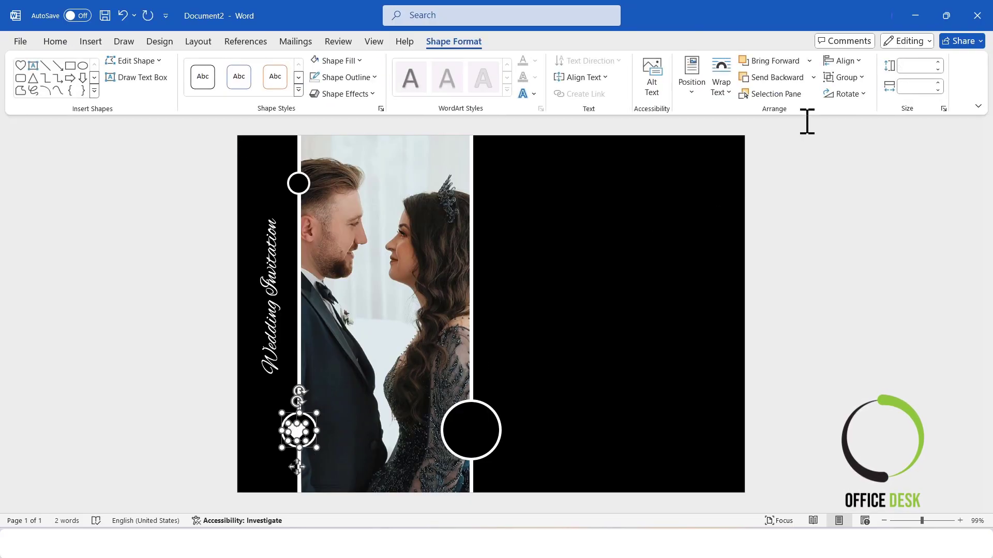
click(841, 61)
click(853, 97)
click(843, 61)
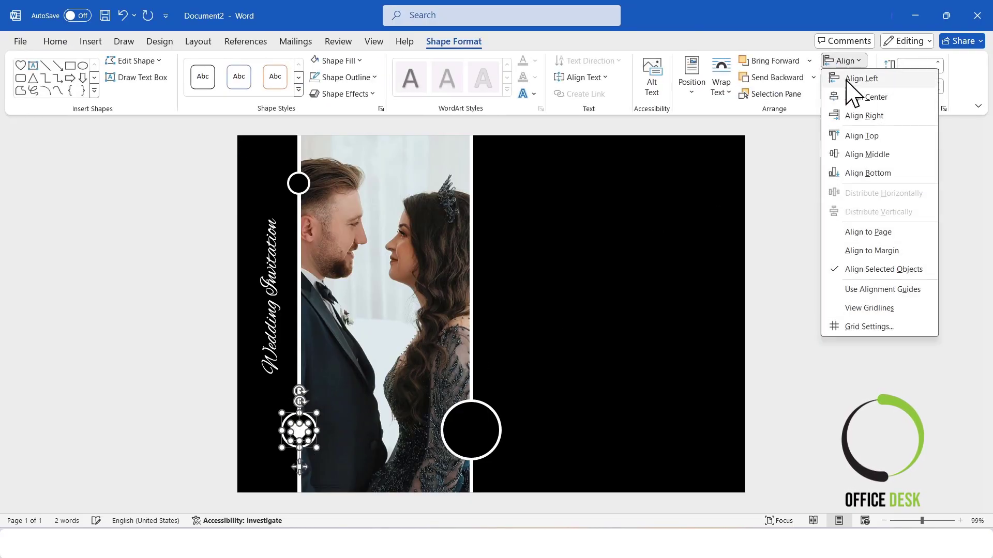
click(868, 155)
click(846, 302)
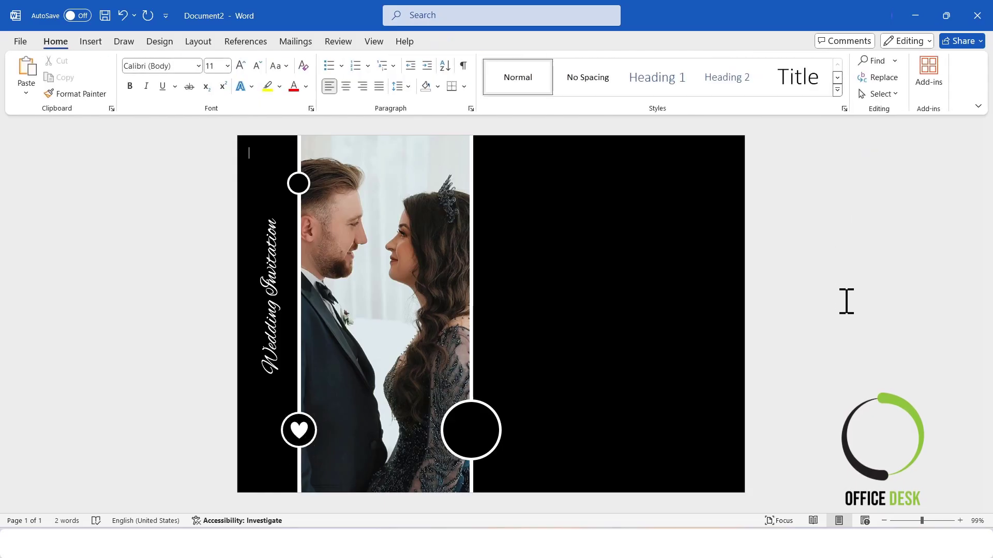
- Duplicate the white heart and move the copy into the top small circle
click(298, 438)
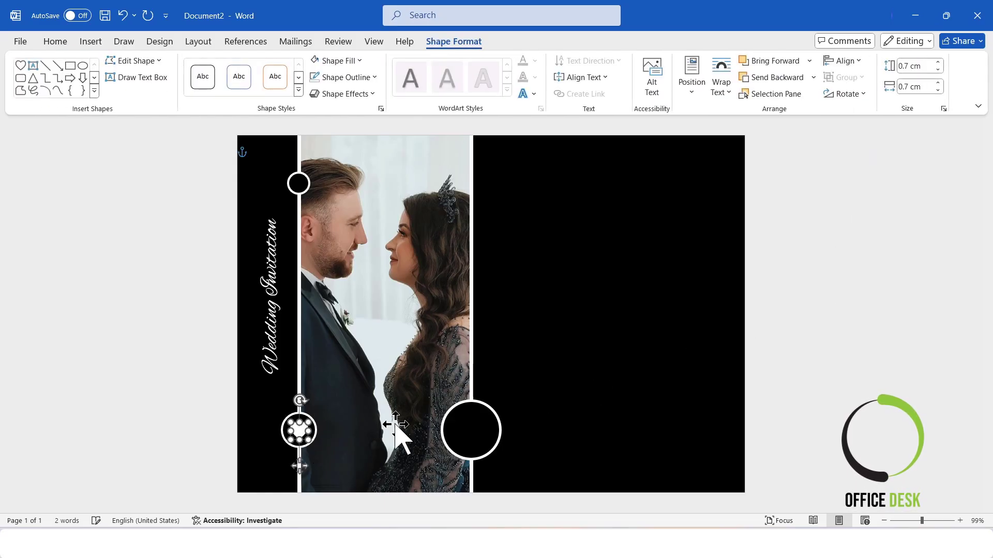
click(838, 346)
click(303, 439)
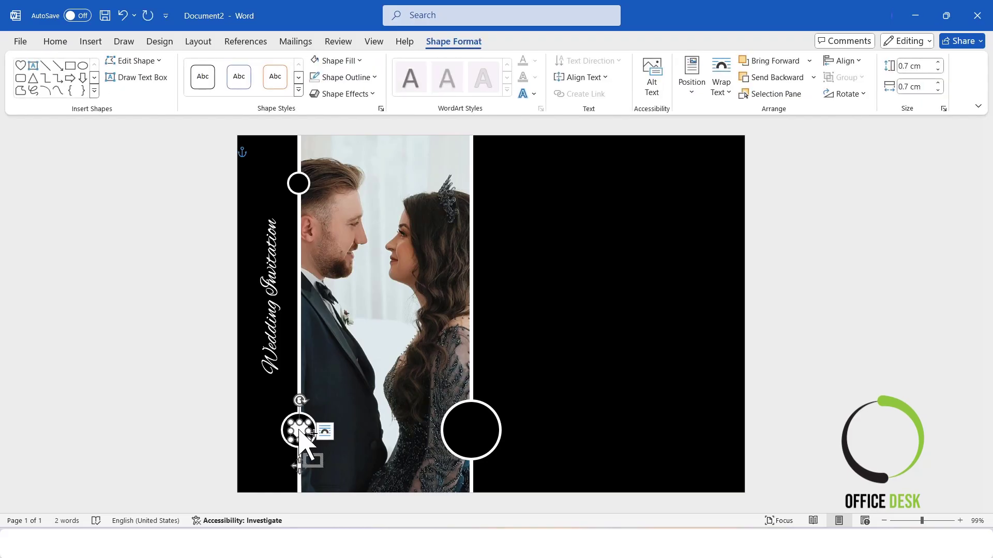
key(ctrl+c)
key(ctrl+v)
drag(310, 442, 303, 184)
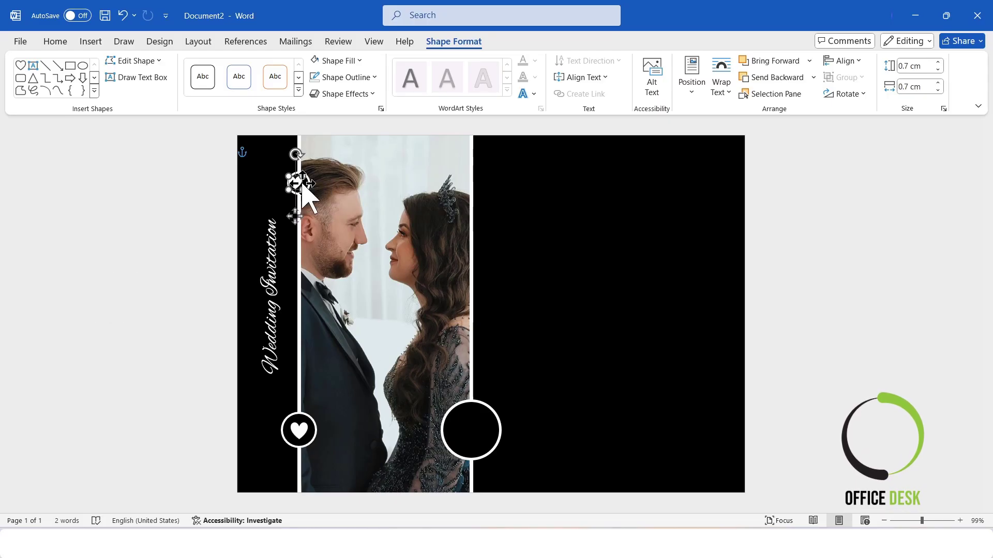
- Align Center and Align Middle the top heart with its circle
click(798, 237)
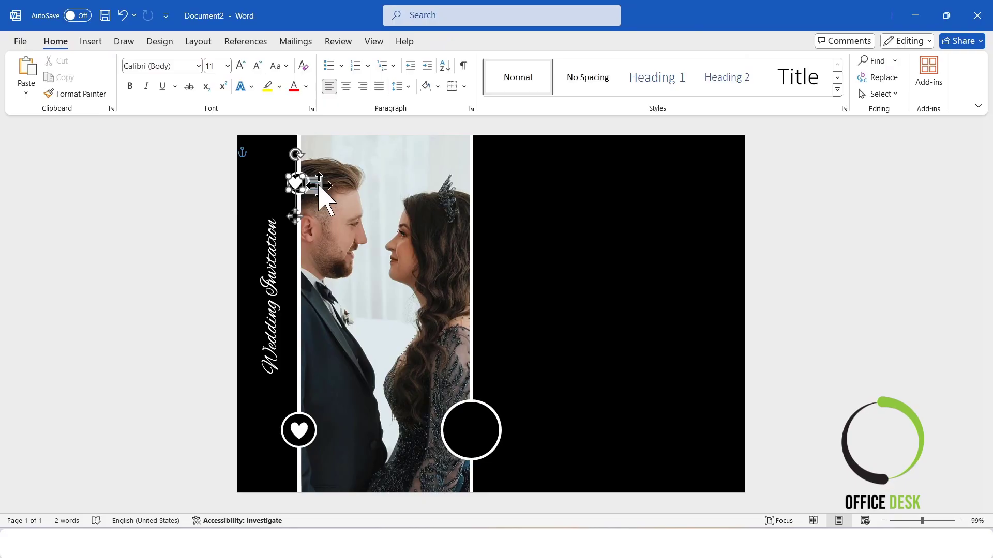
click(319, 187)
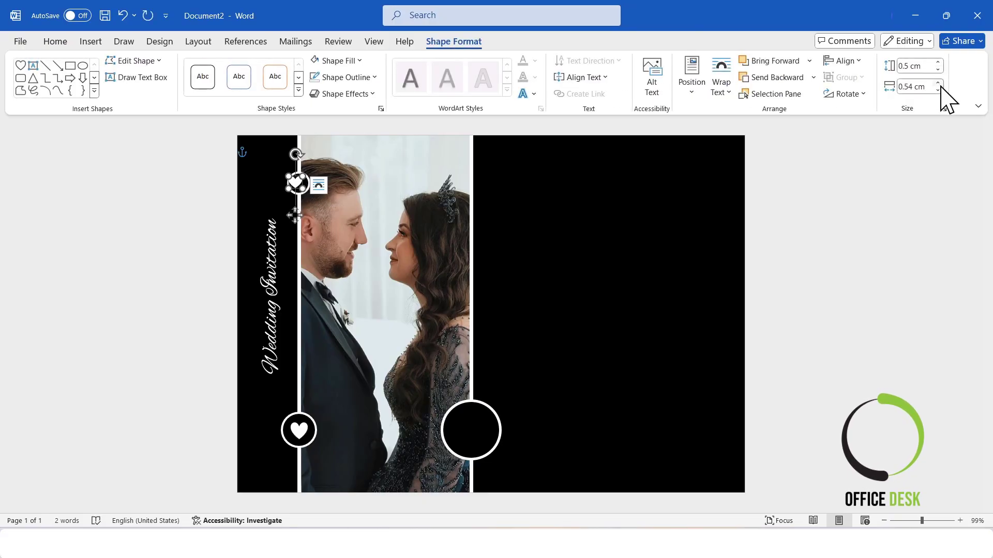
key(Escape)
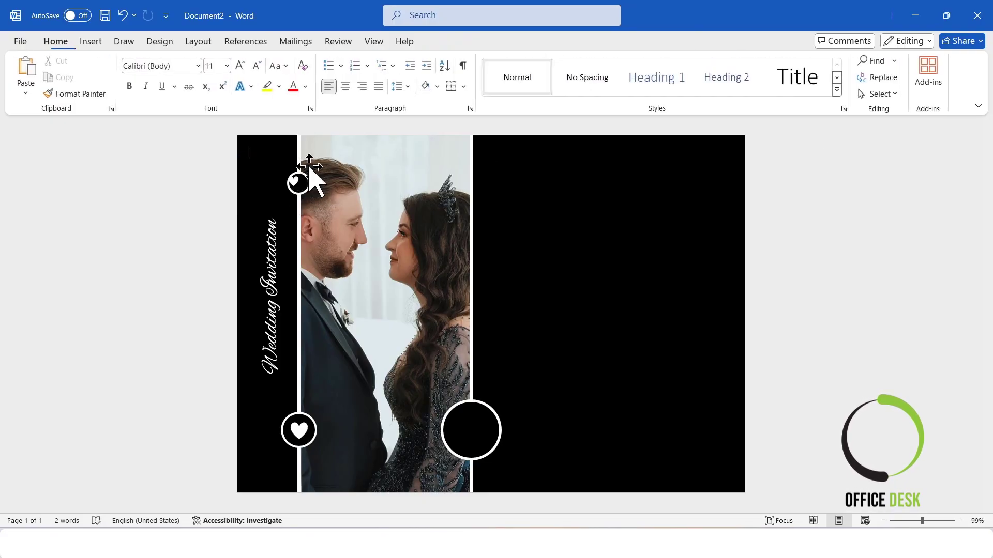
click(299, 180)
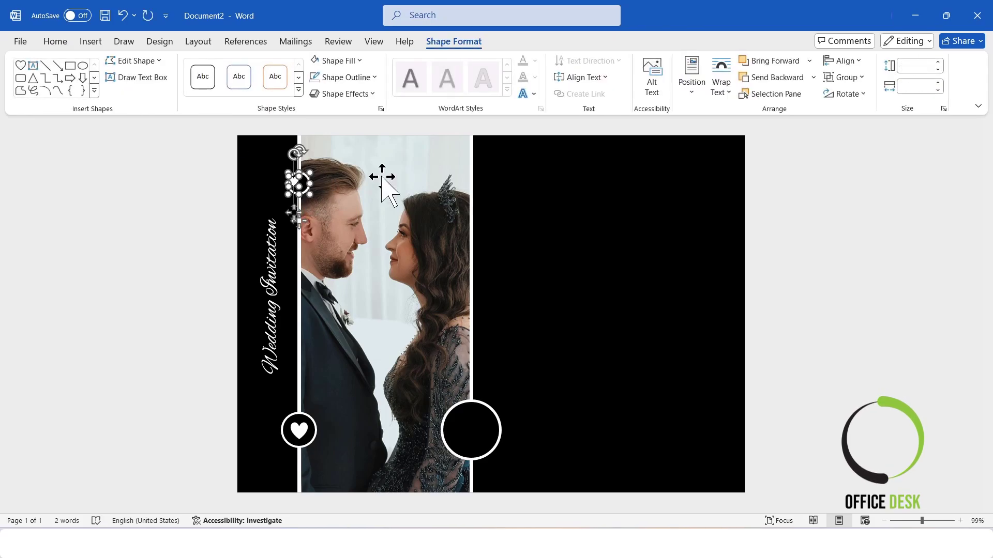
click(843, 61)
click(858, 97)
click(842, 62)
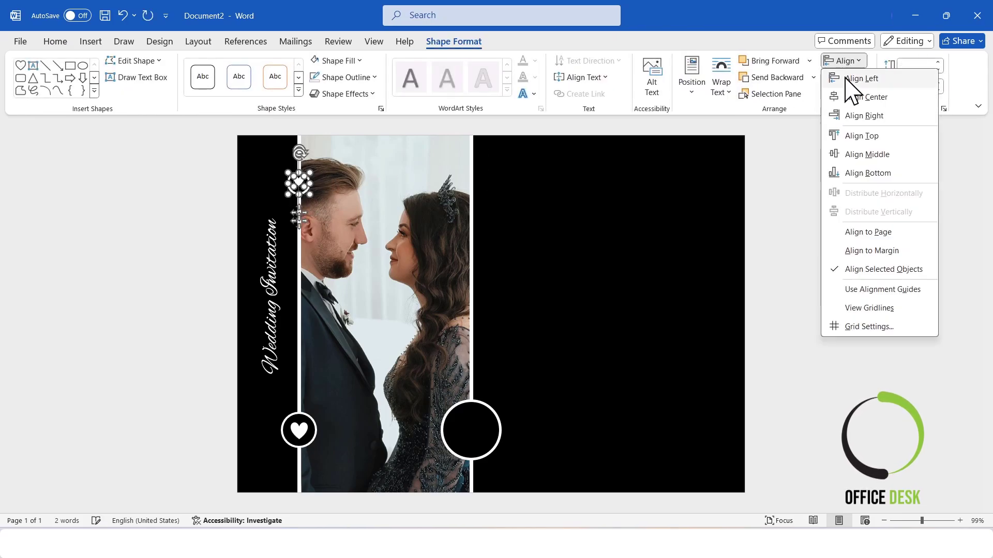
click(864, 155)
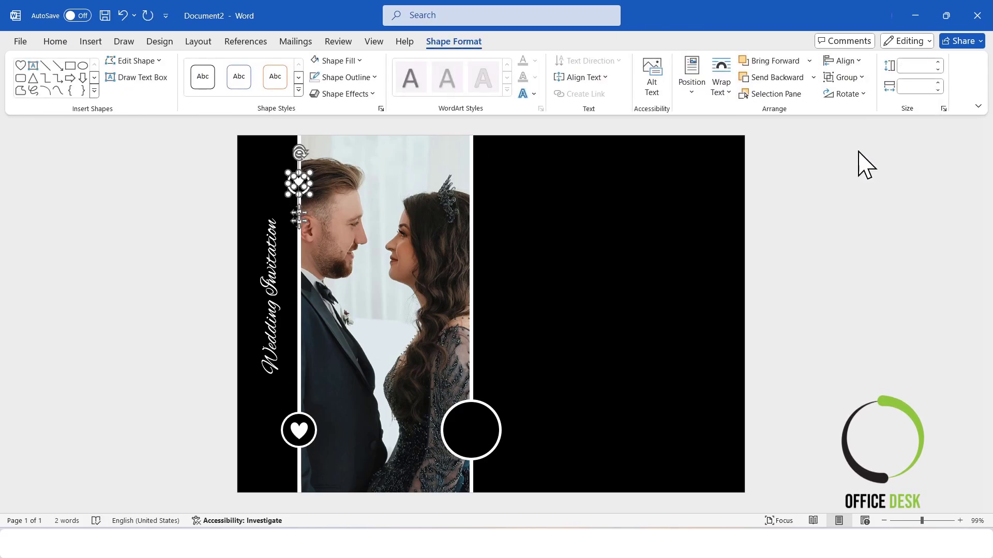
click(855, 233)
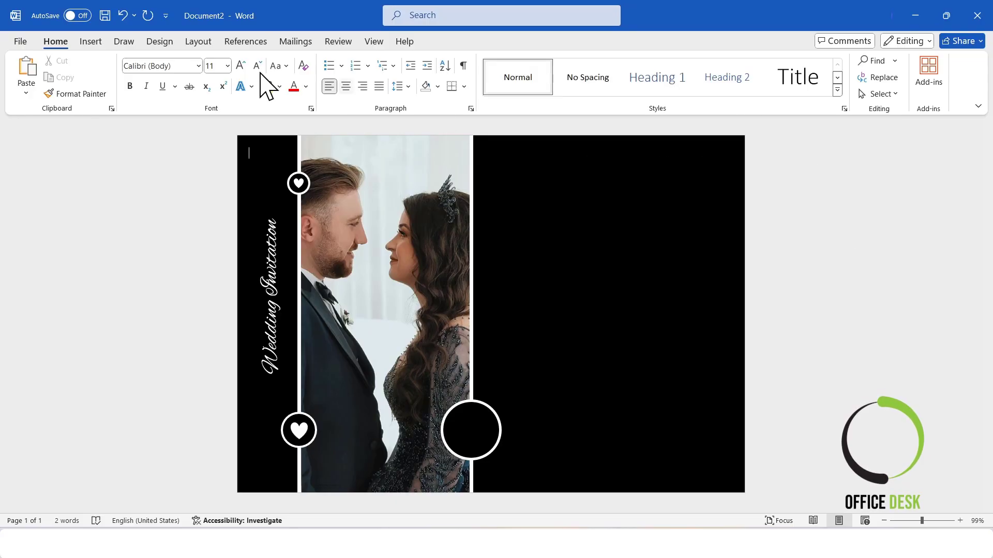
- Draw a 0.45 cm heart near the black panel's top-left
click(90, 41)
click(186, 75)
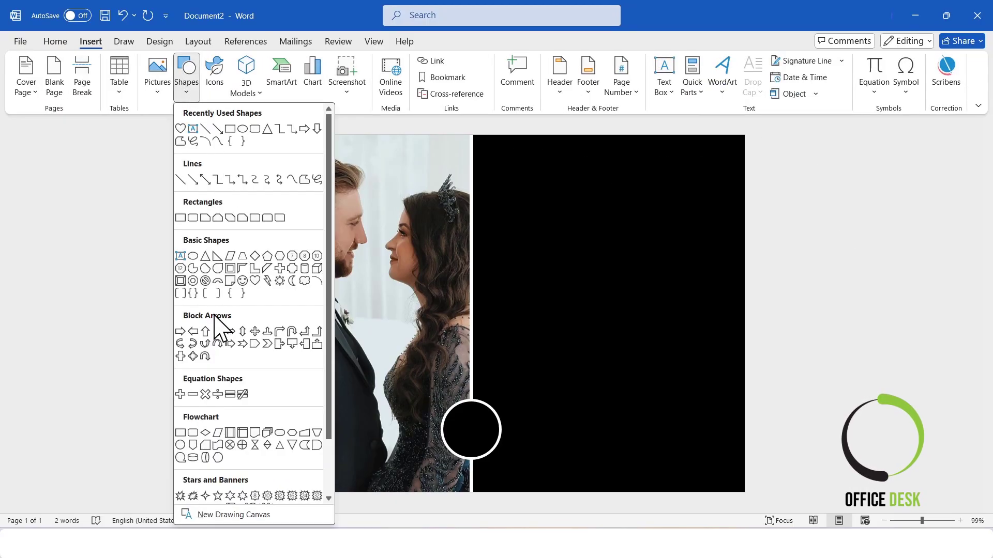
click(254, 281)
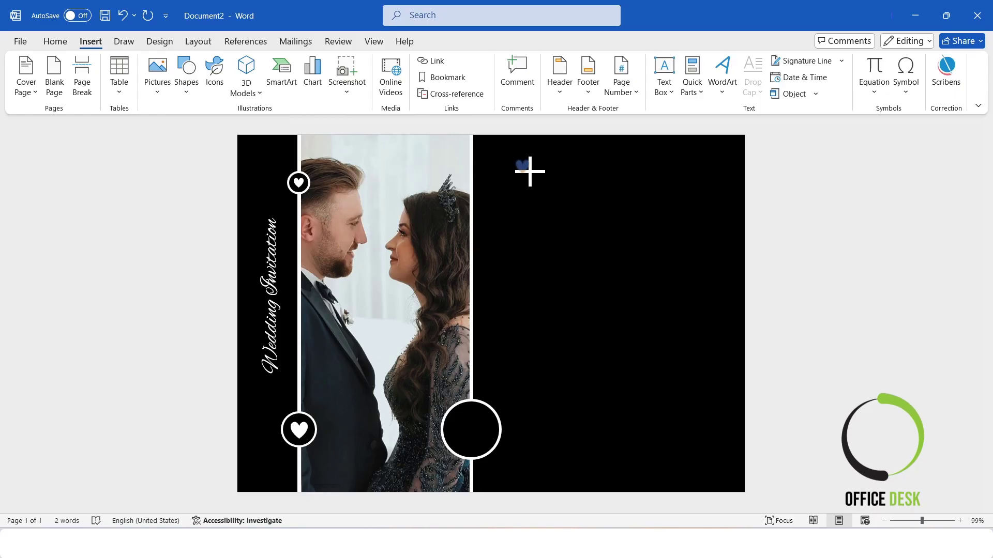
drag(535, 176, 536, 178)
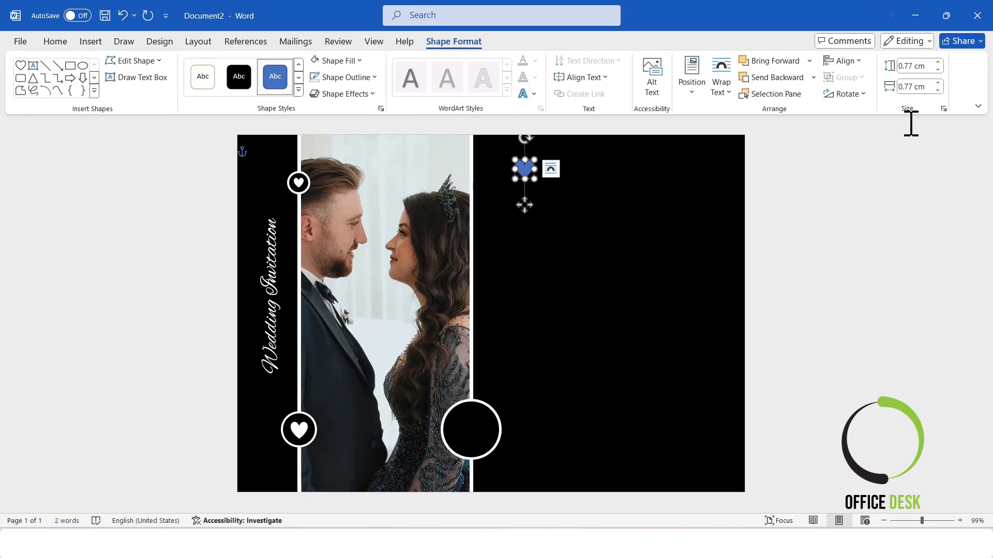
click(913, 66)
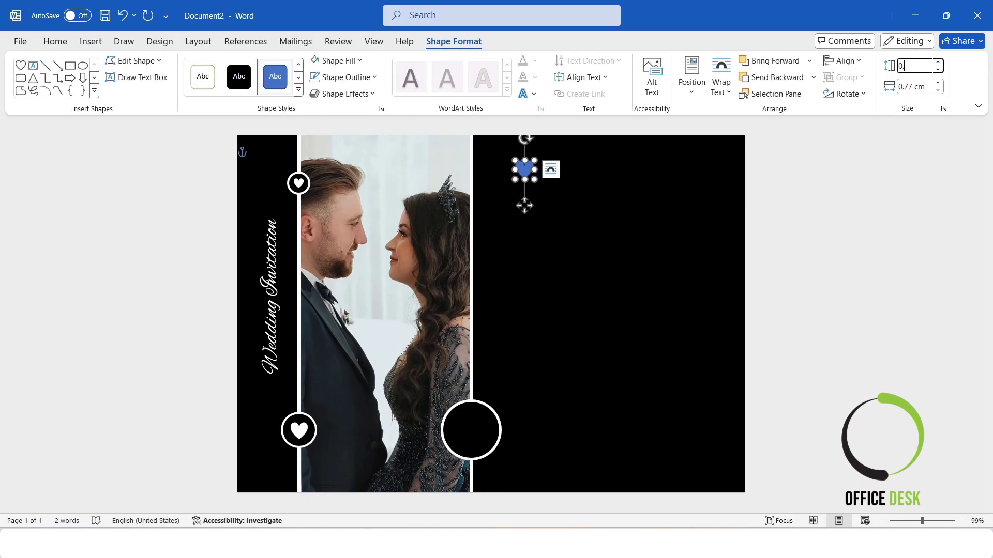
key(Tab)
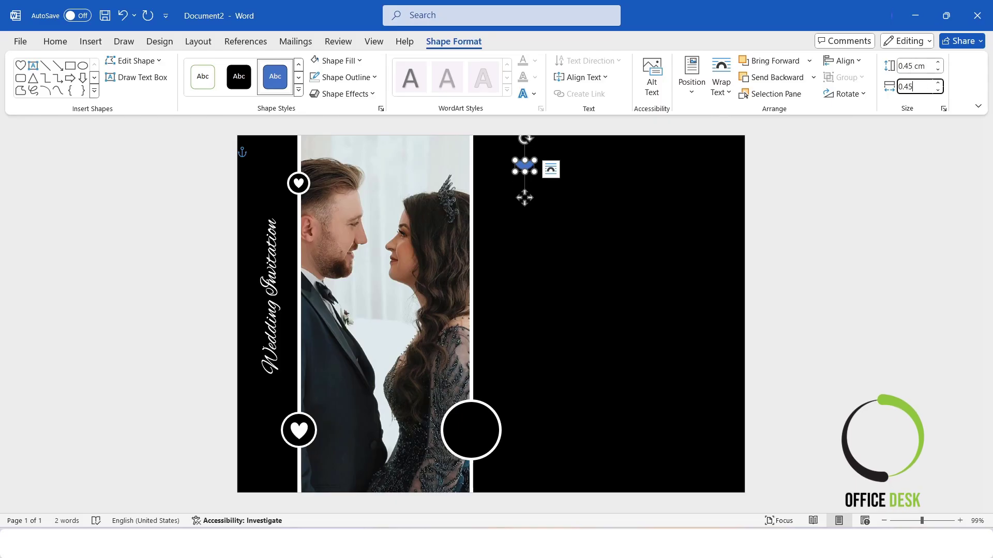
key(Return)
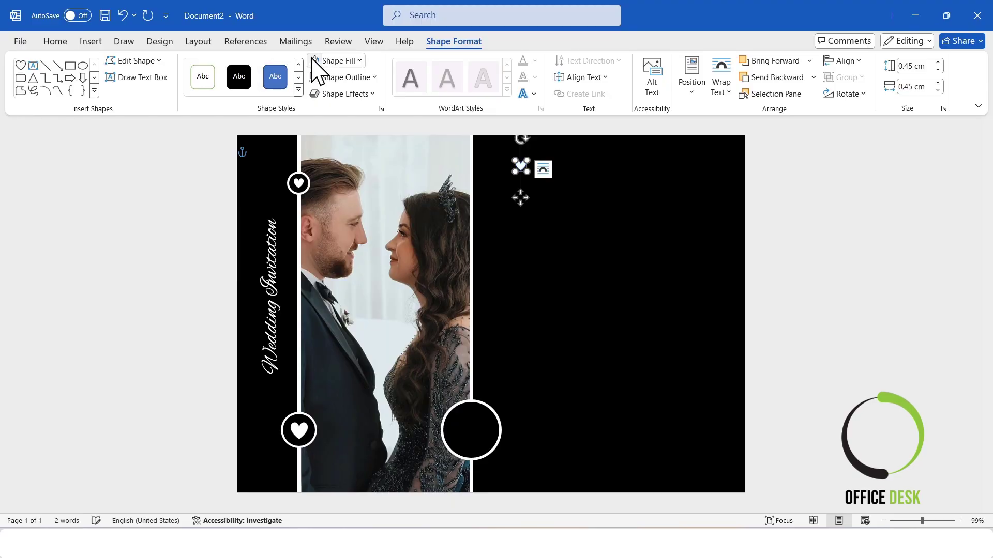
- Remove the small heart's outline and tilt it slightly
click(336, 61)
click(337, 60)
click(339, 78)
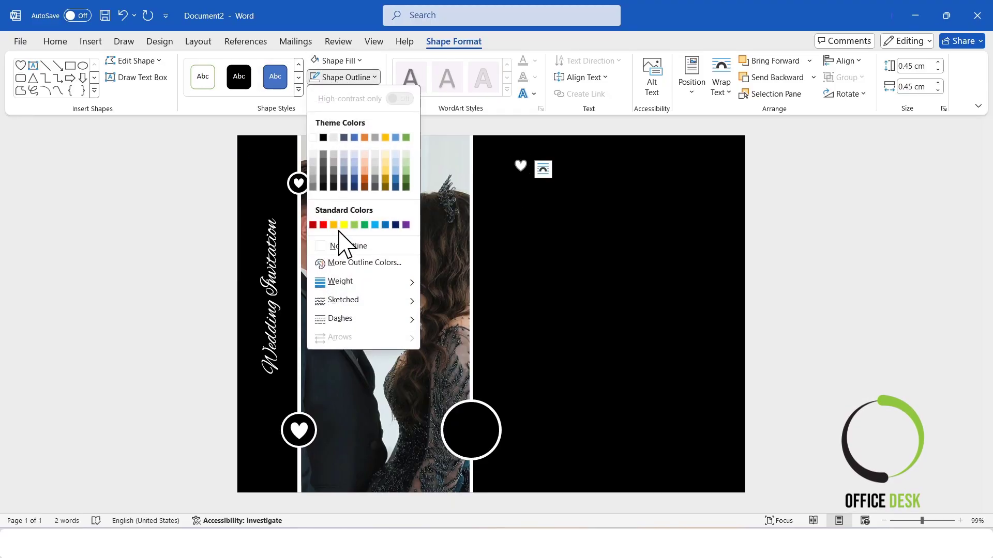
click(339, 245)
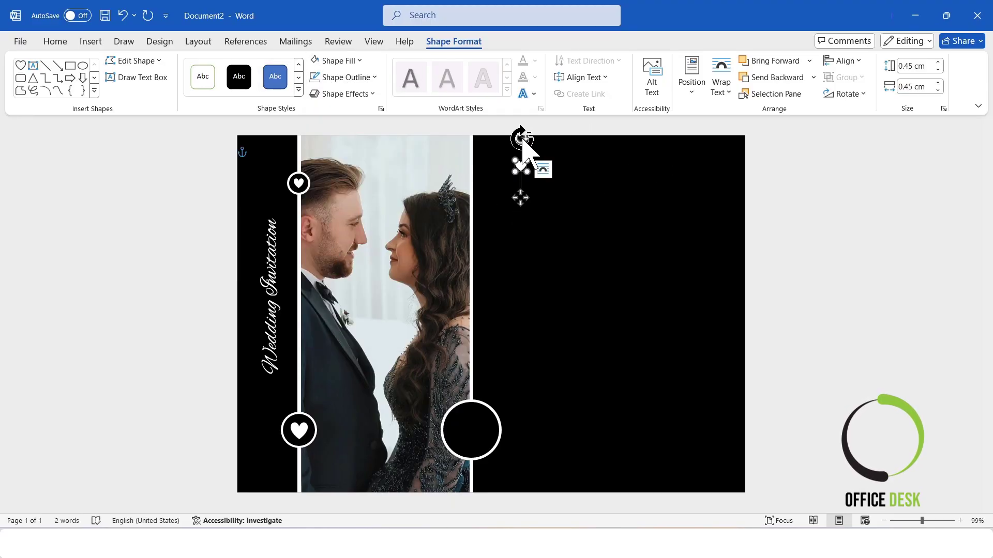
drag(522, 139, 505, 138)
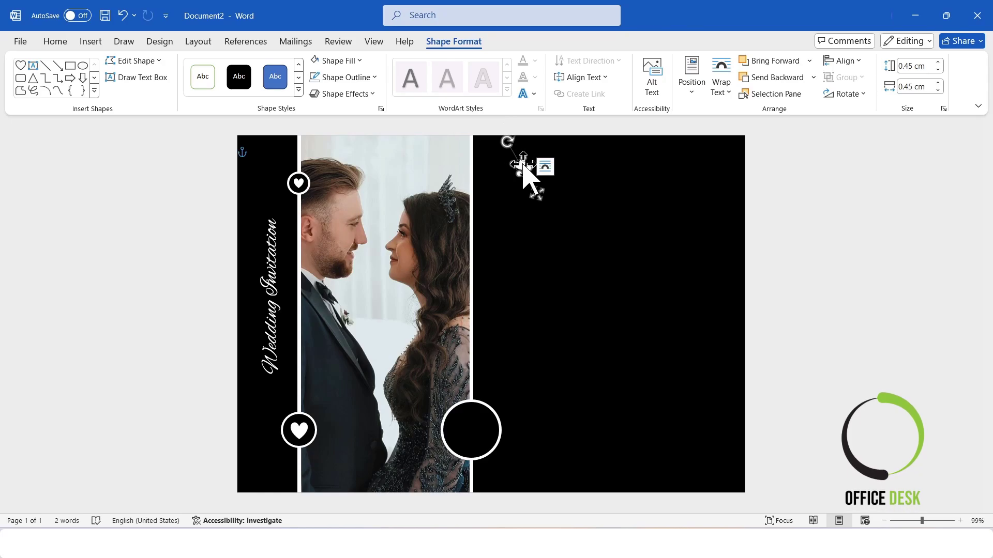
- Set the small heart's fill transparency to 50% in Format Shape
right_click(523, 165)
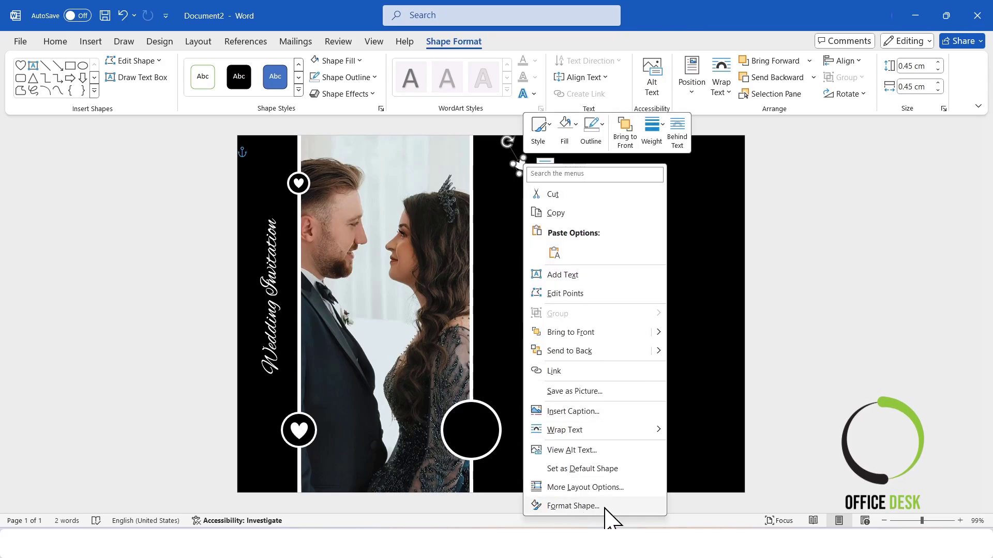
click(584, 505)
drag(889, 305, 898, 305)
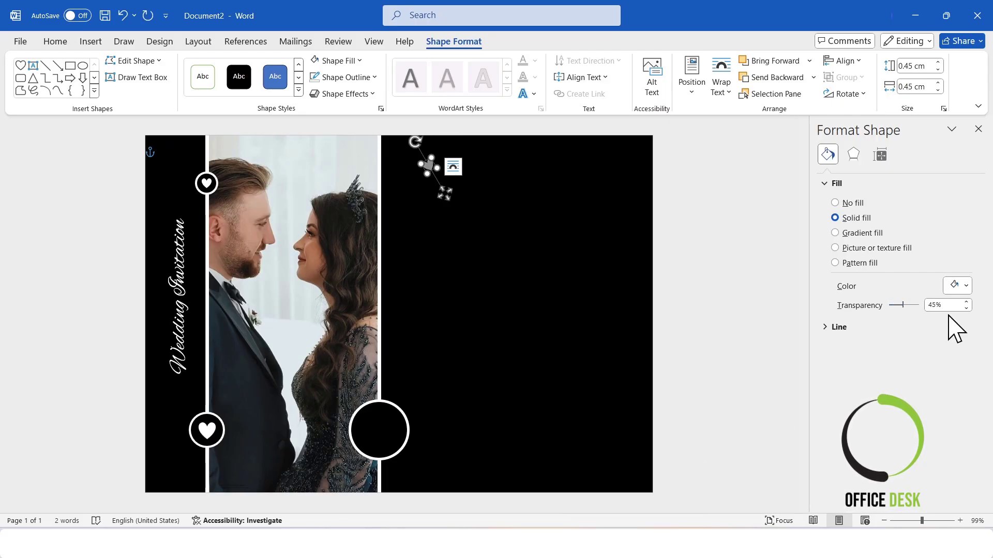
drag(946, 305, 921, 305)
text(50%)
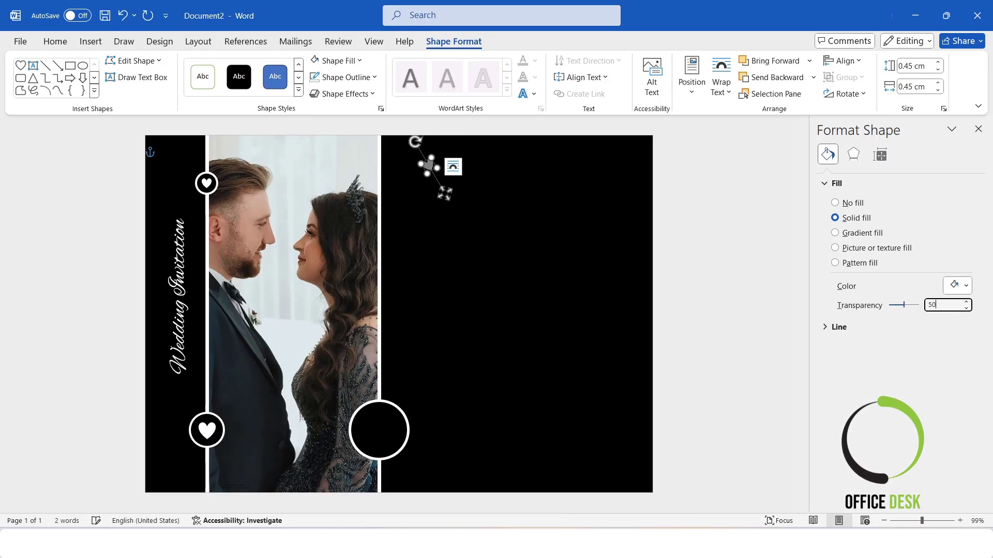
click(977, 129)
click(569, 169)
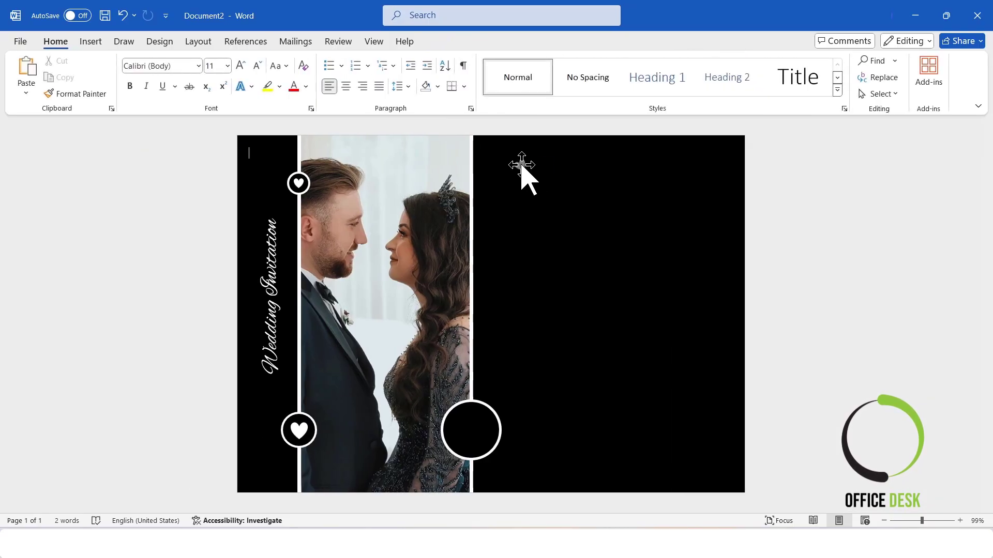
- Duplicate the small heart and nudge the copy up and to the right
click(525, 170)
key(Right)
key(Right)
key(Right)
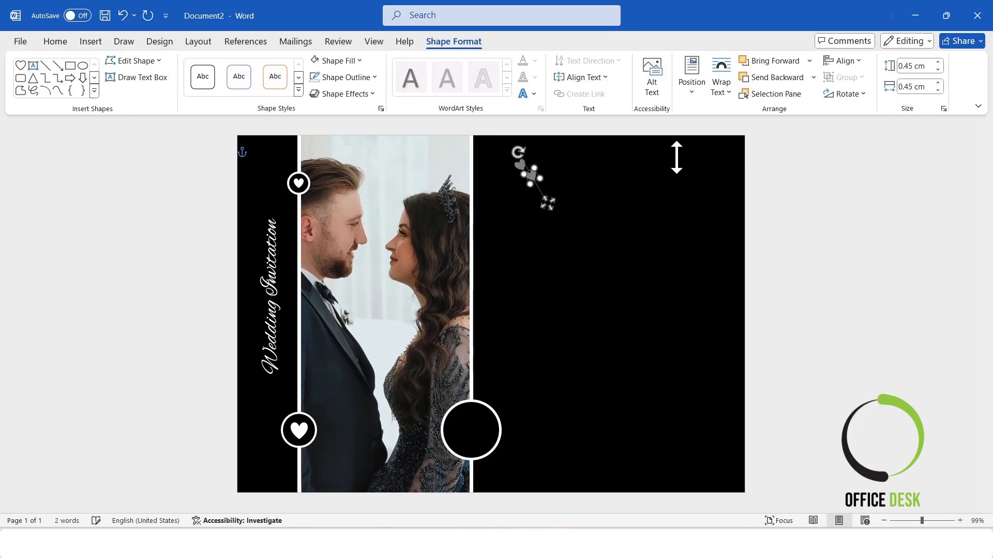
key(Up)
key(Up)
key(Up)
key(Up)
key(Up)
key(Up)
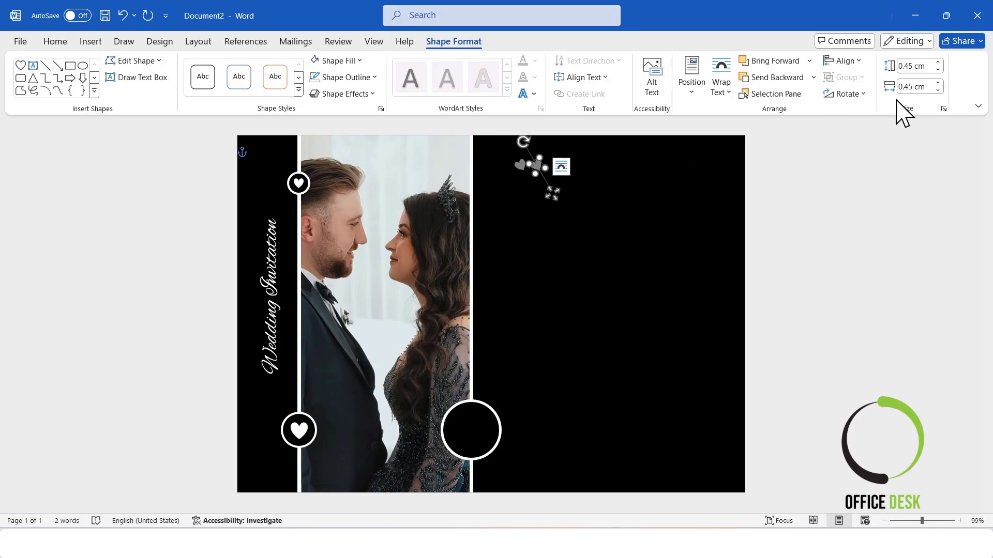
key(Right)
key(Right)
key(Right)
key(Right)
key(Right)
key(Right)
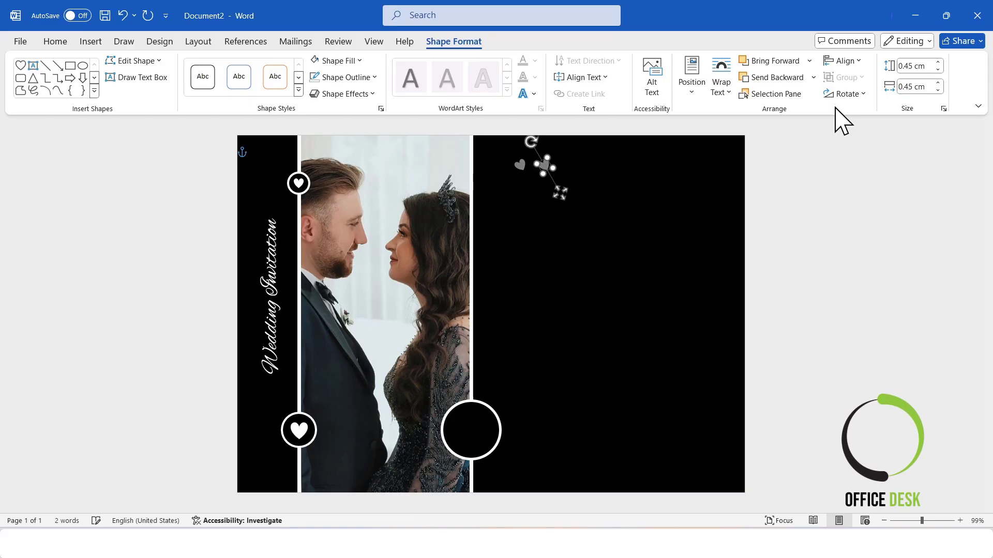
key(Right)
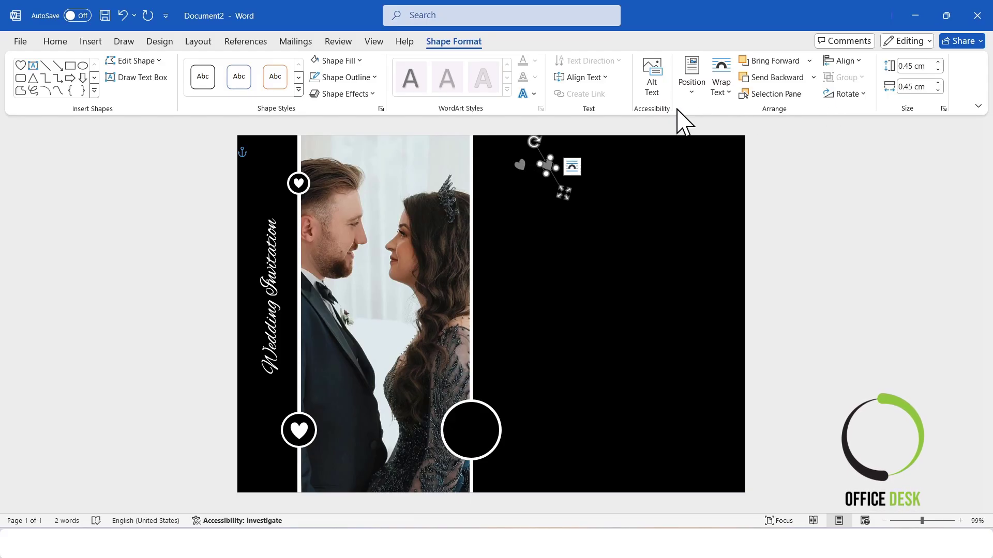
- Resize the copied heart to 0.85 × 0.85 cm and move it slightly up
click(921, 69)
text(0.0)
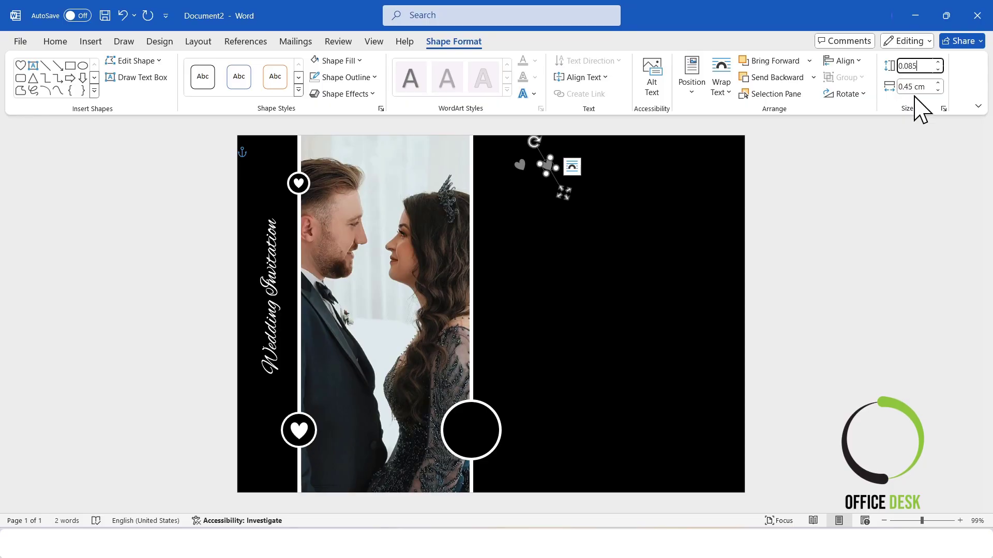
text(85)
click(915, 86)
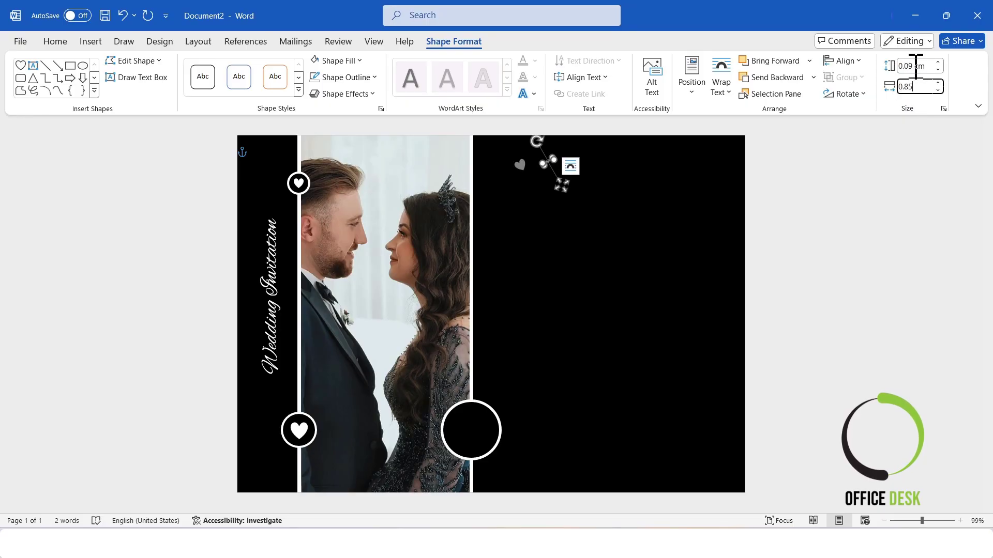
key(Return)
click(911, 67)
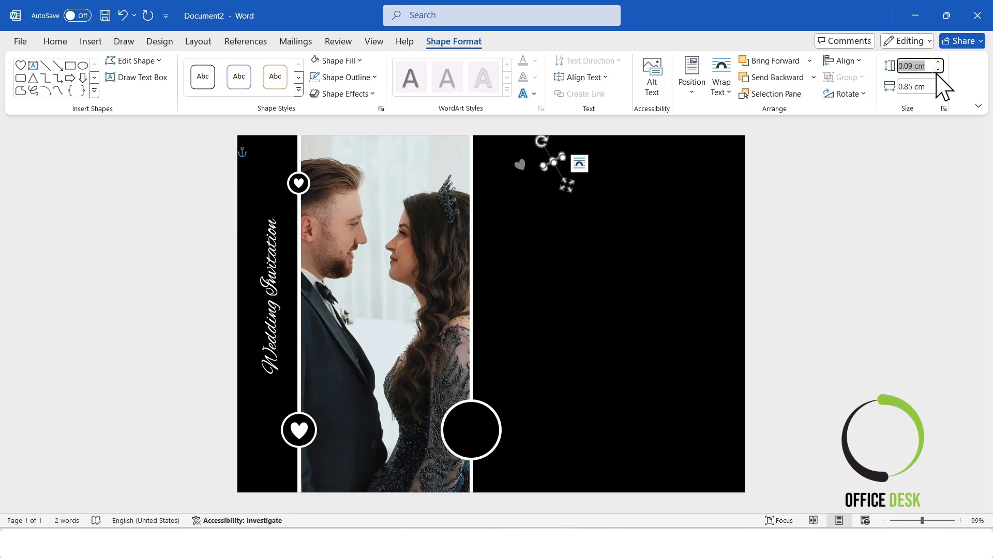
text(0.85)
key(Return)
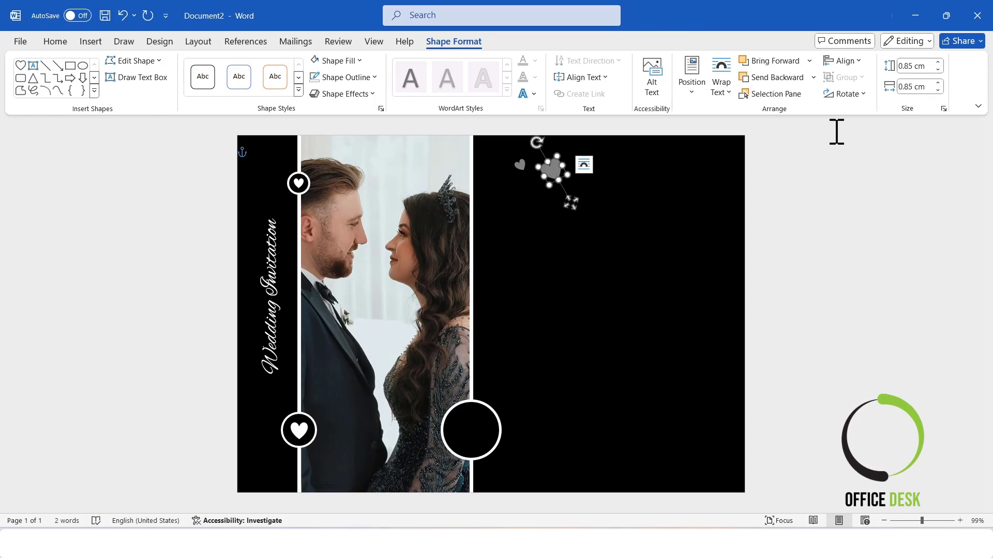
click(782, 202)
click(549, 161)
mouse_move(548, 158)
mouse_down()
mouse_move(541, 142)
mouse_move(554, 139)
mouse_up()
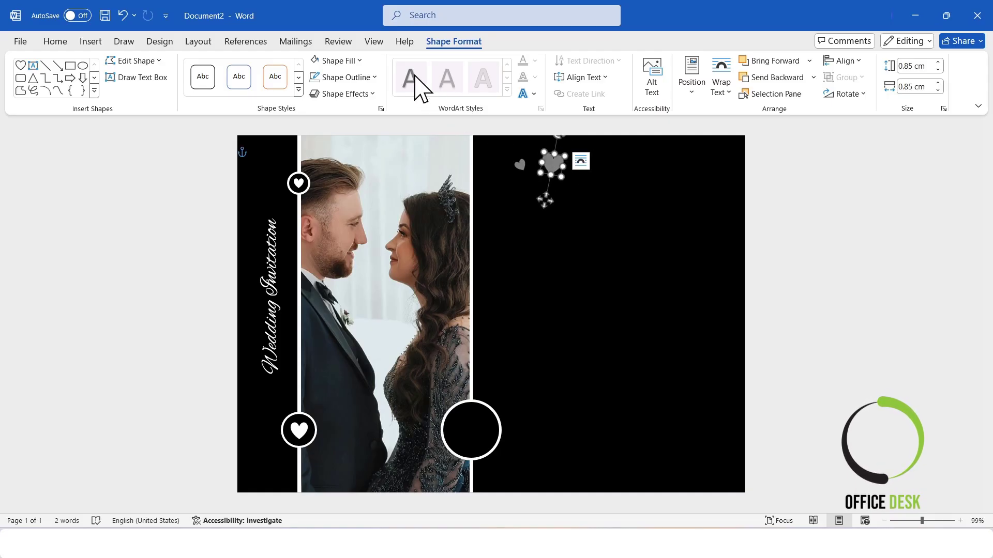
- Set the larger heart's transparency to 20% in Format Shape
right_click(553, 167)
click(628, 507)
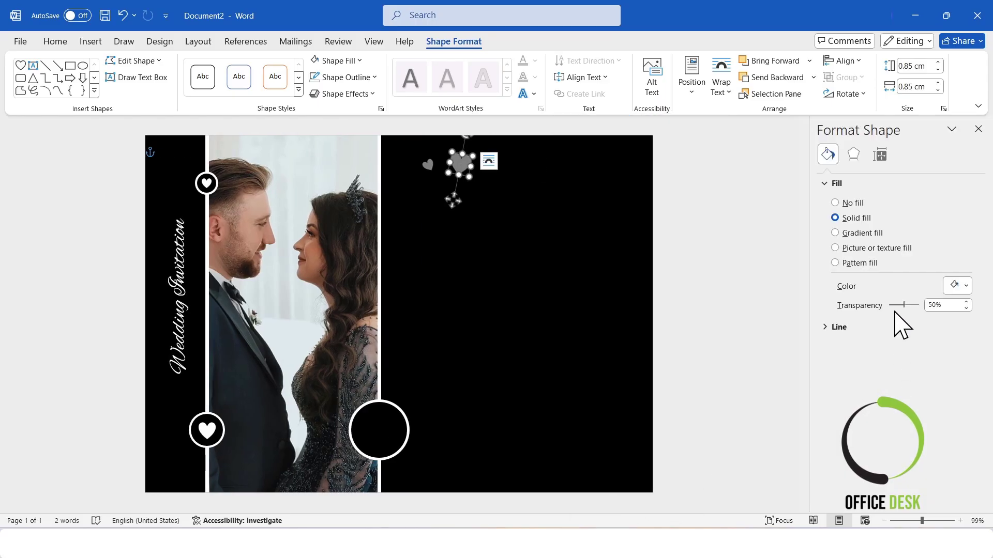
drag(904, 305, 894, 304)
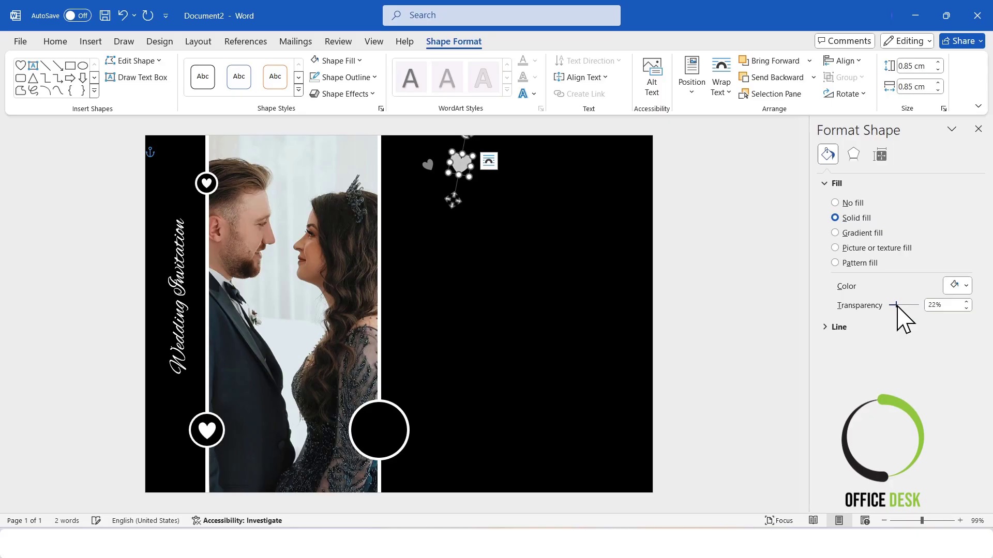
double_click(954, 306)
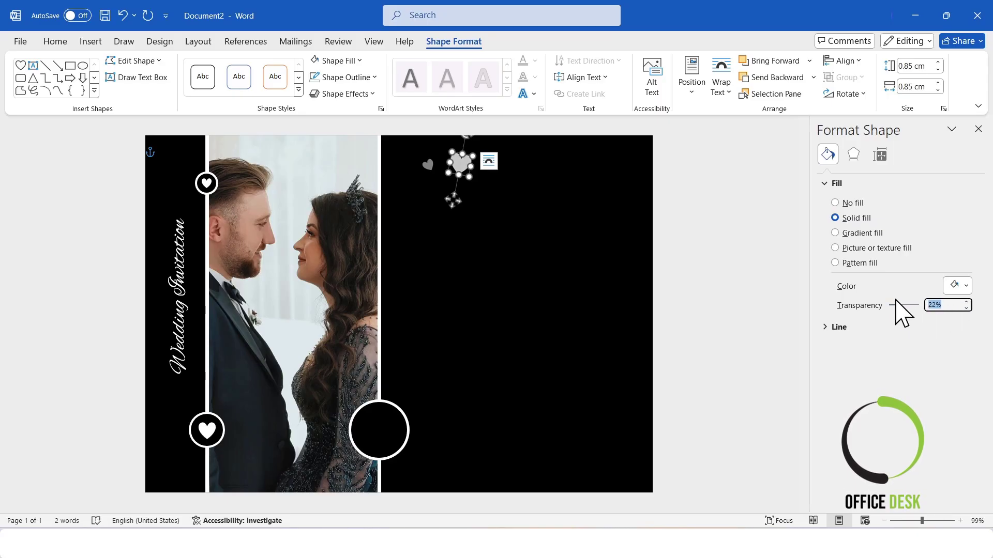
text(20)
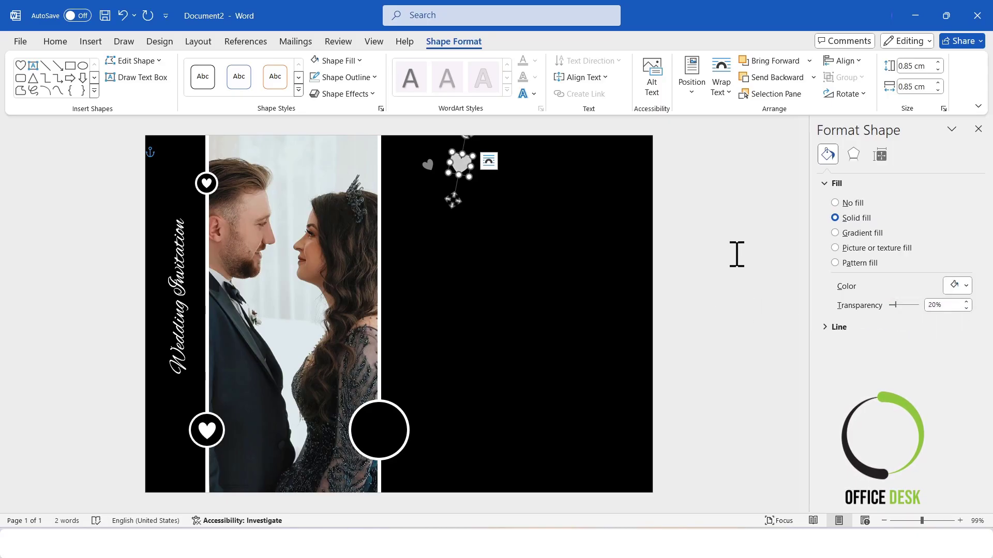
click(735, 255)
- Move the small heart right of the large heart, tilt it, and size it 0.56 × 0.56 cm
click(468, 172)
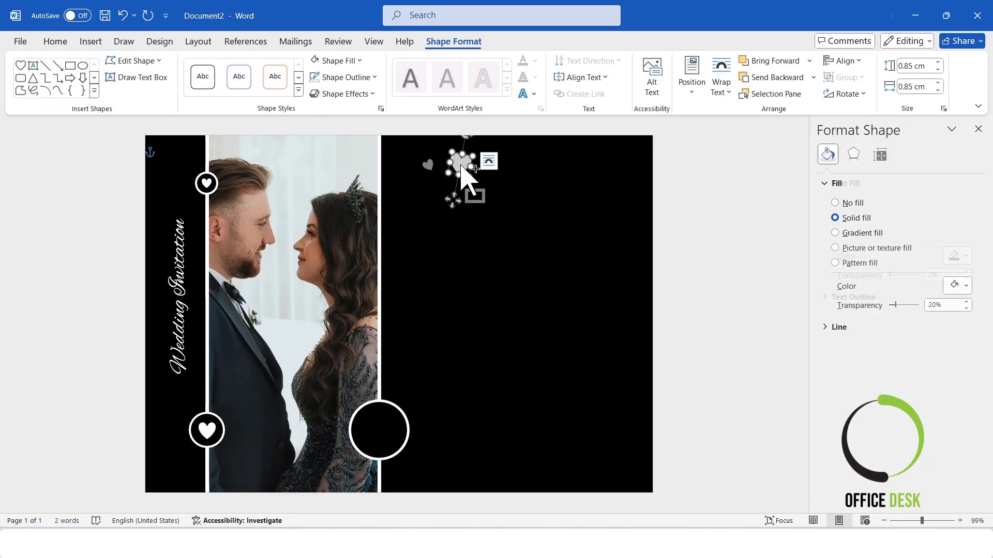
drag(470, 176, 494, 167)
drag(496, 166, 496, 166)
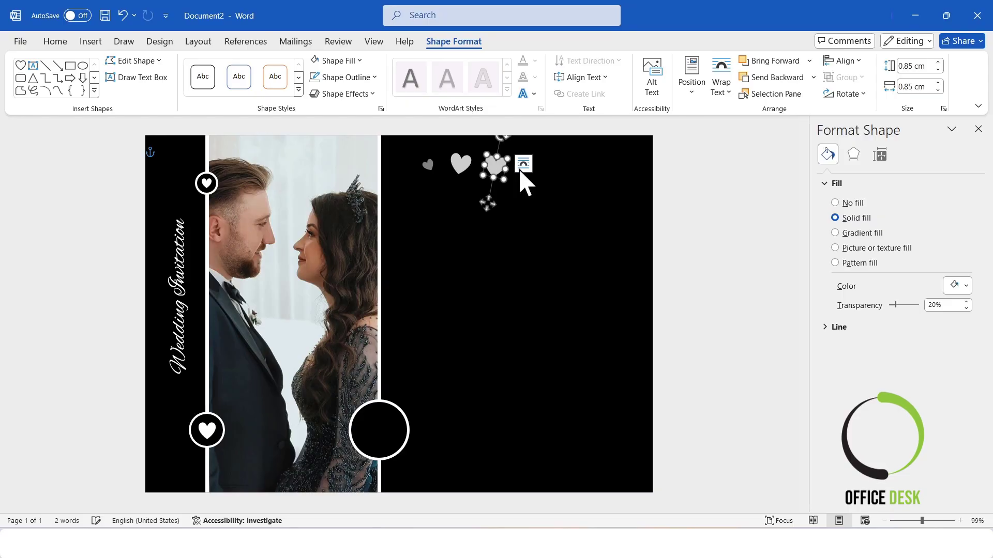
drag(487, 203, 513, 198)
click(918, 65)
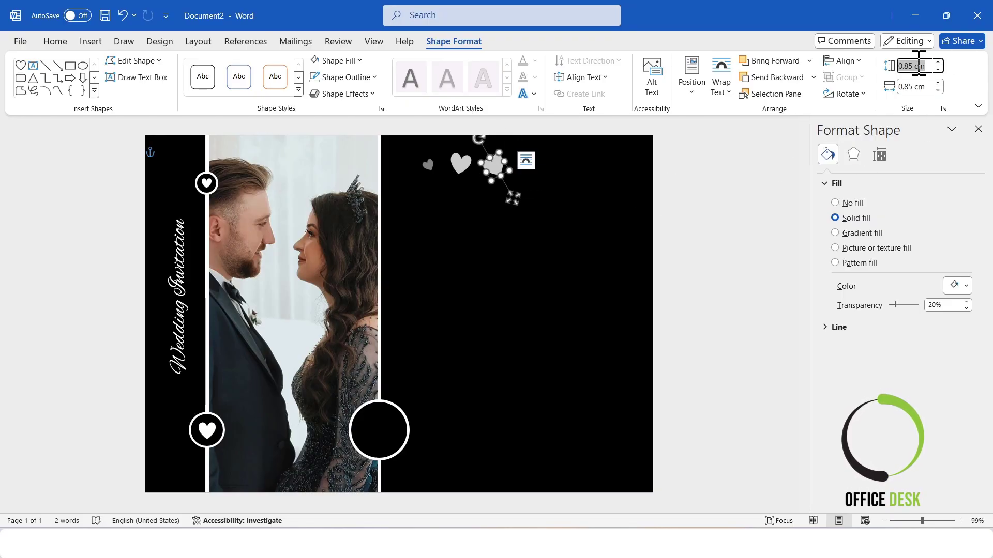
text(0.56)
key(Tab)
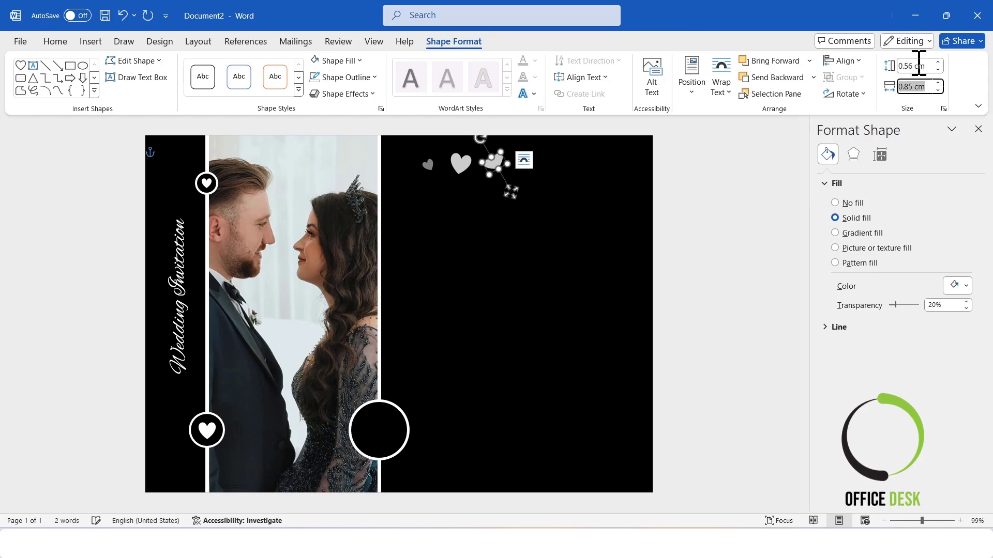
text(0.56)
key(Return)
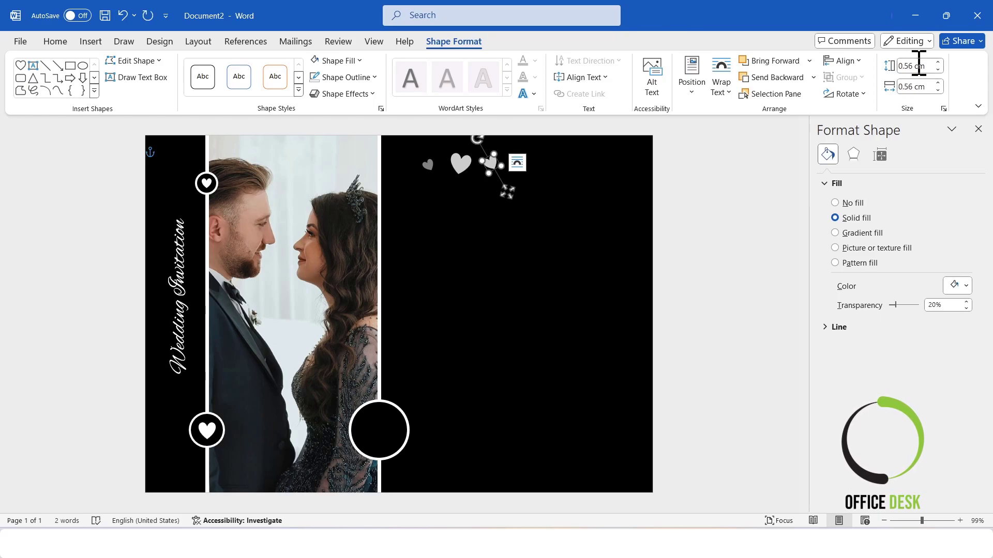
- Fill the 0.56 cm heart with the first theme colour and check its transparency
click(337, 61)
click(317, 120)
drag(947, 306, 921, 305)
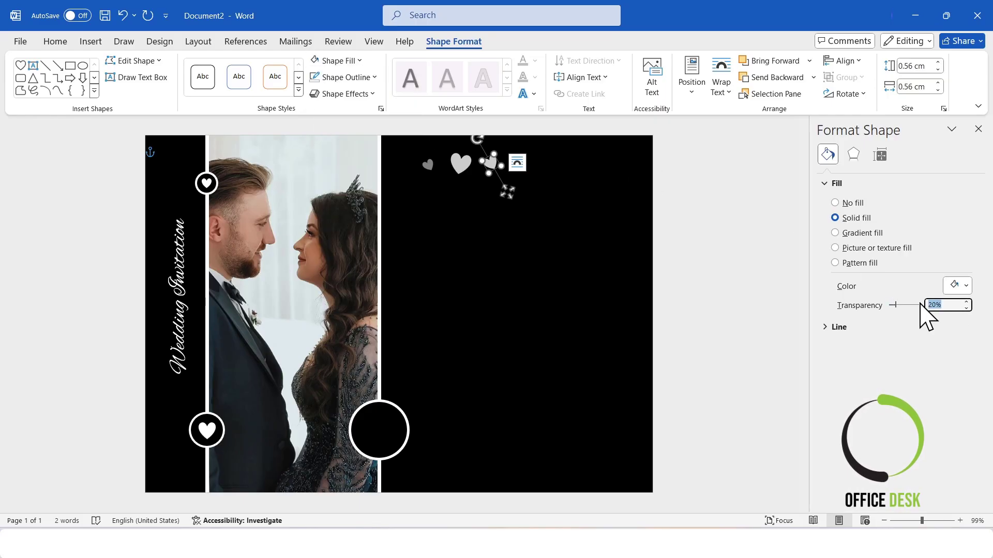
- Select the three top hearts, distribute them horizontally and align their middles
click(978, 129)
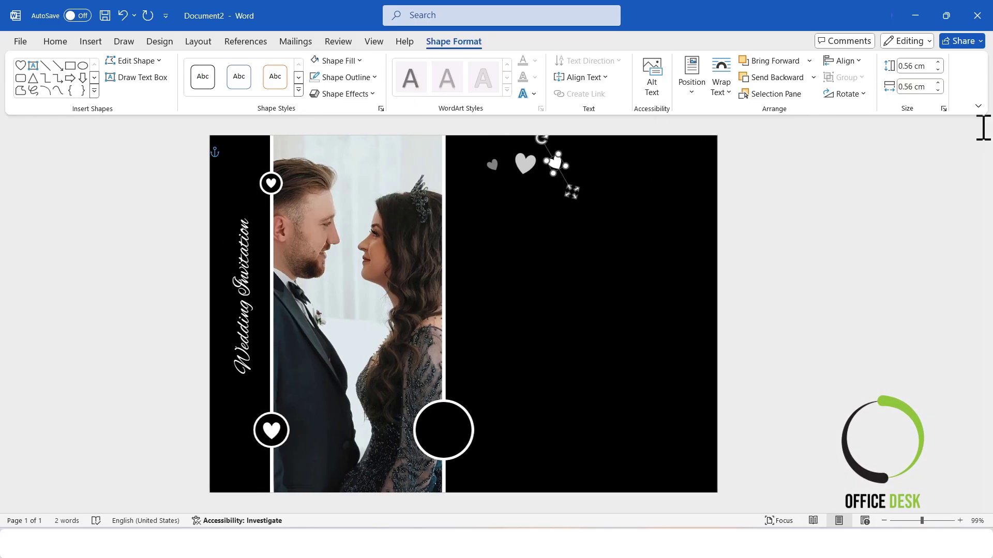
click(871, 233)
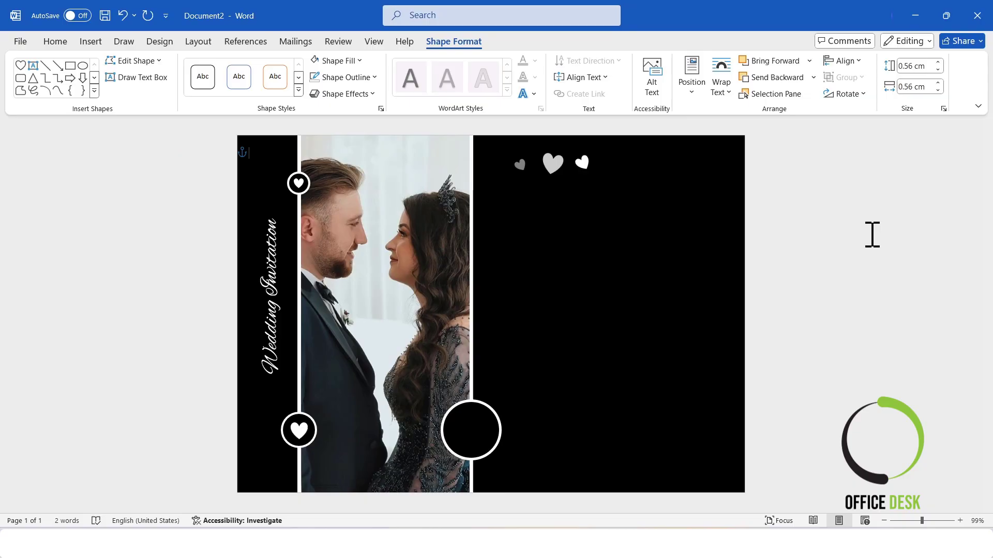
click(586, 163)
shift+click(557, 166)
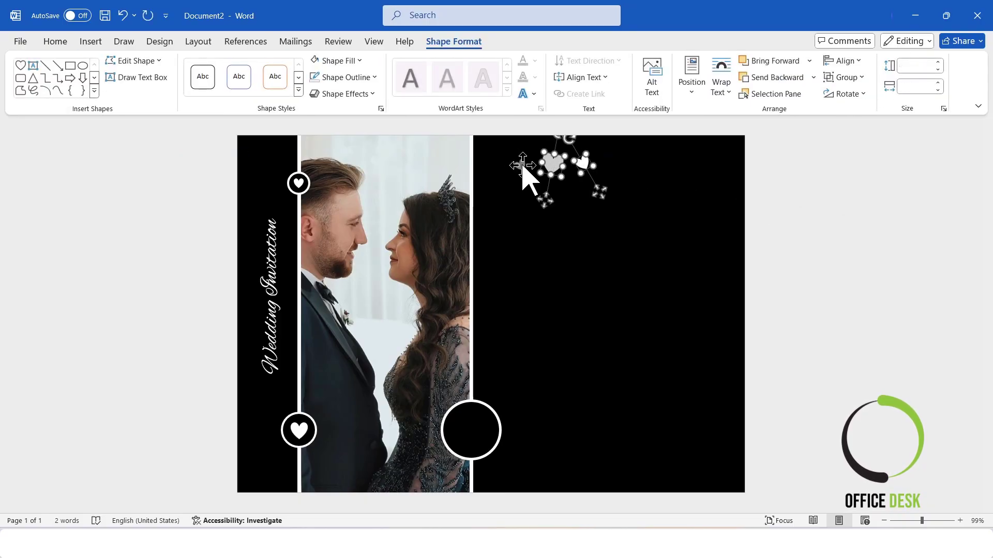
shift+click(522, 166)
click(847, 94)
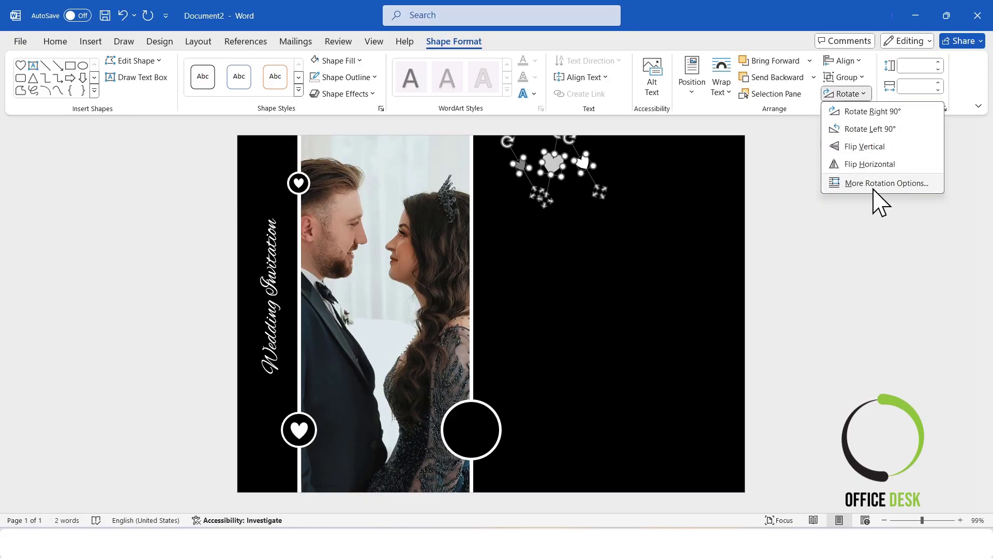
click(843, 95)
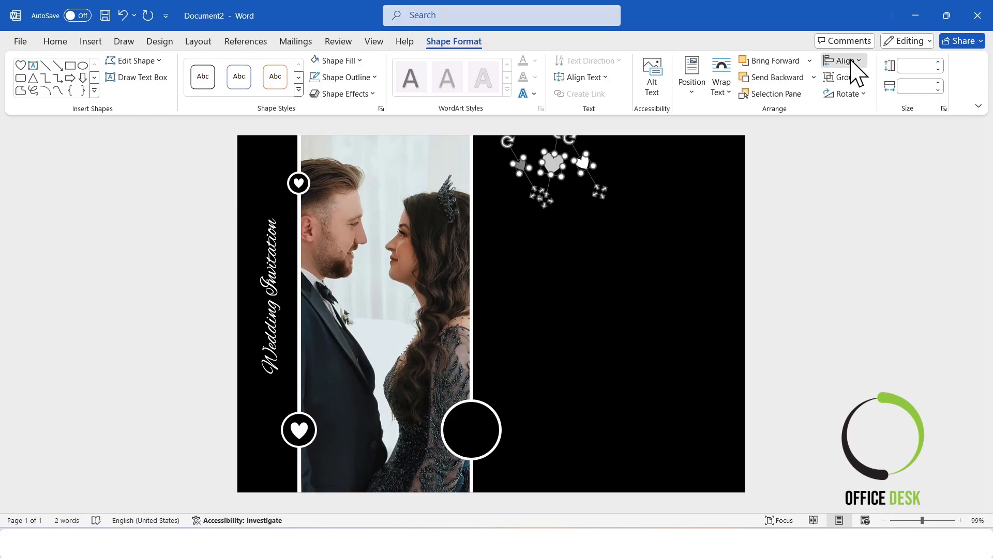
click(843, 61)
click(878, 194)
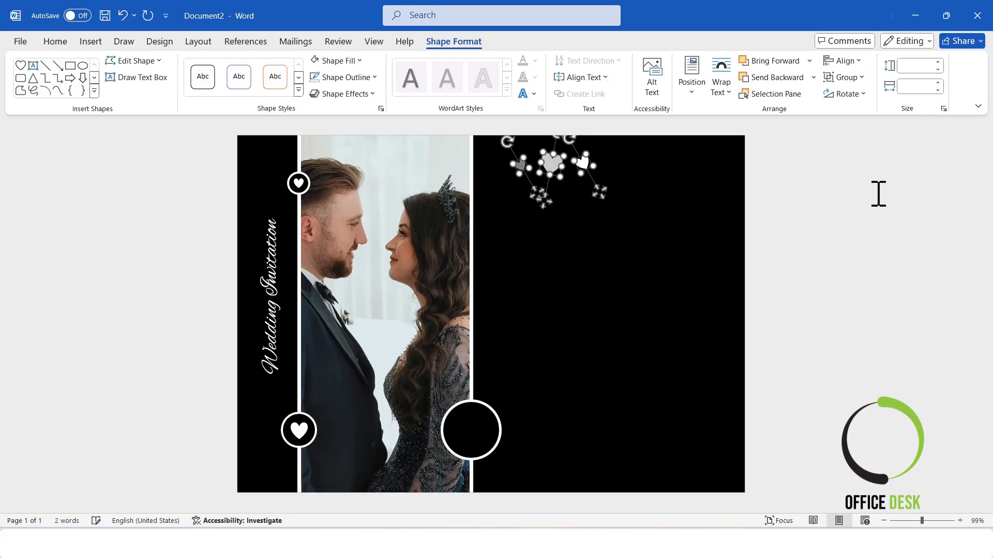
click(844, 61)
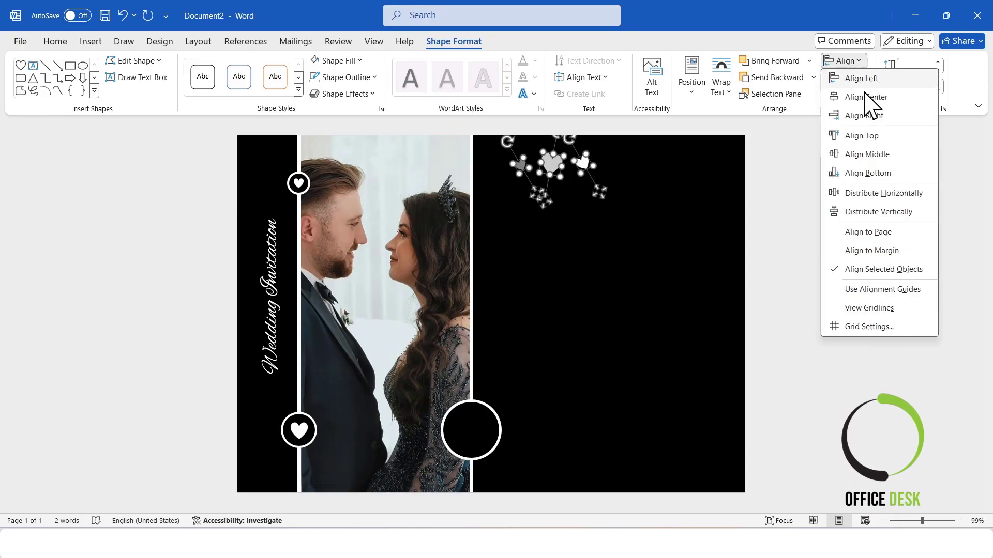
click(879, 156)
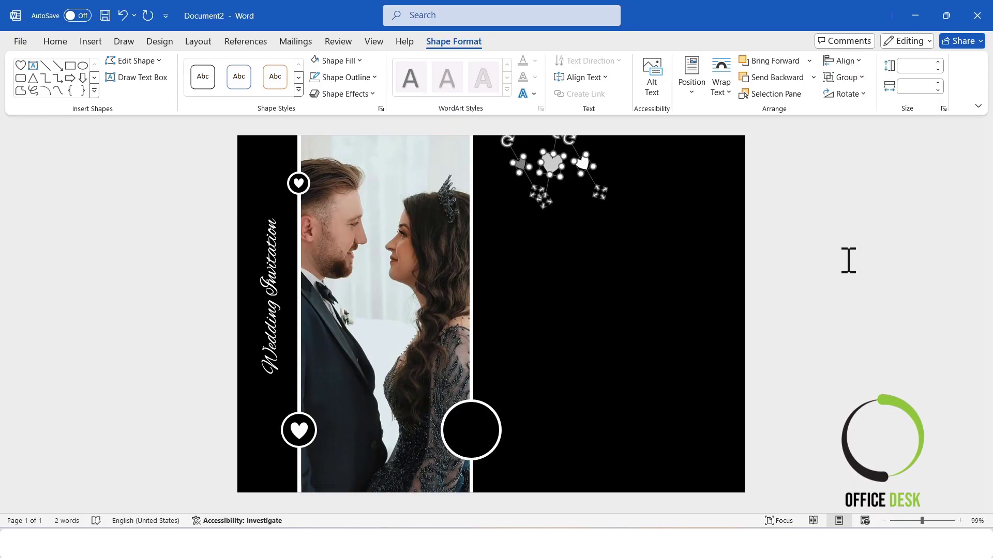
click(814, 247)
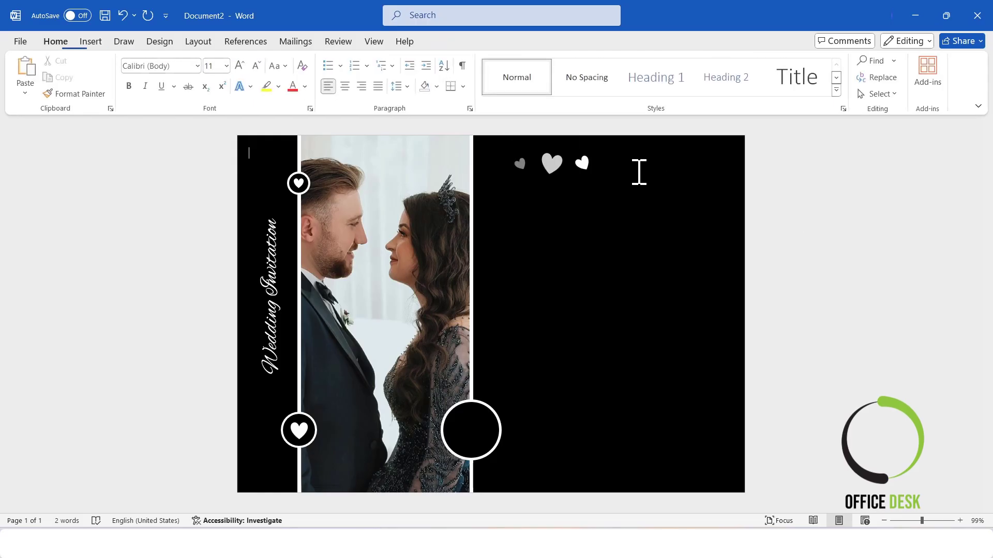
- Distribute the right and middle hearts again to even out the spacing
click(584, 165)
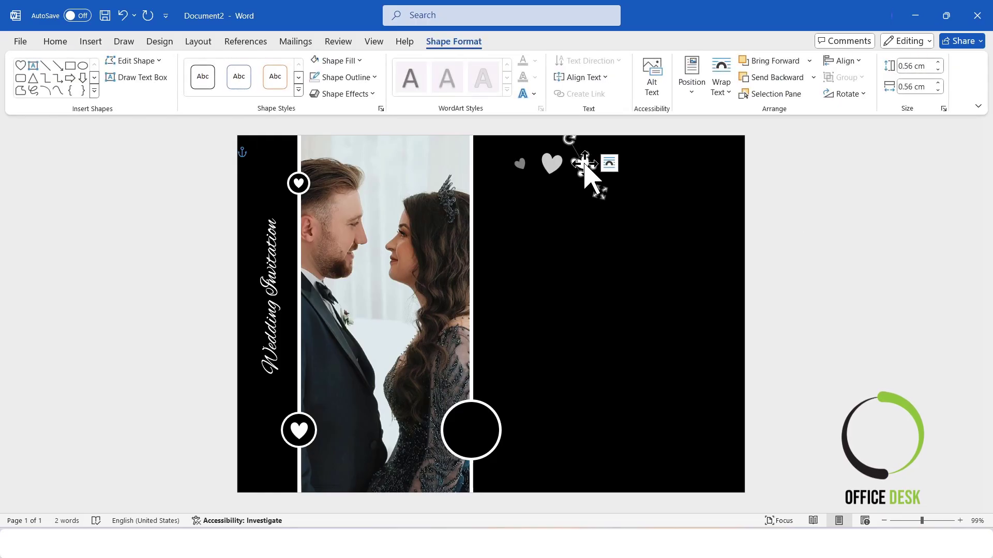
click(654, 170)
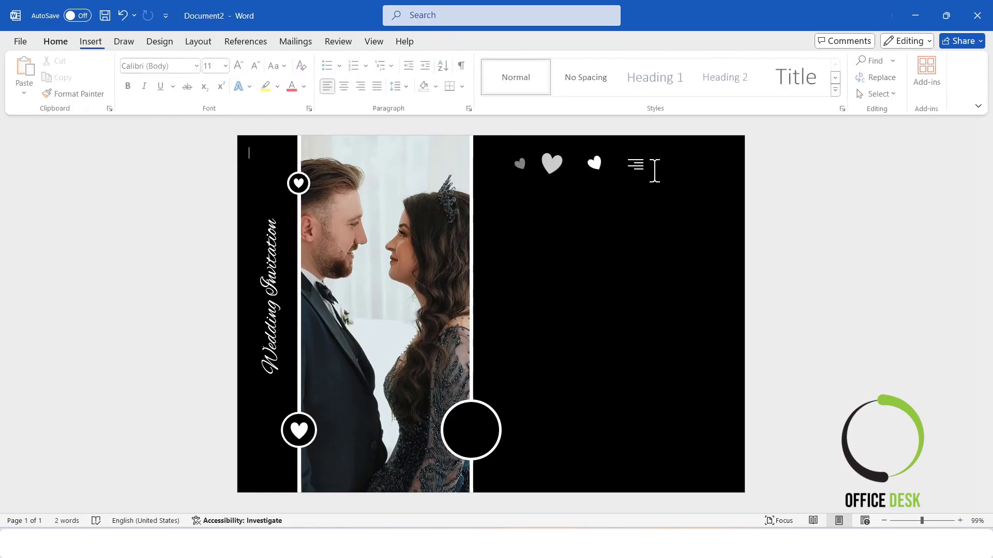
click(590, 163)
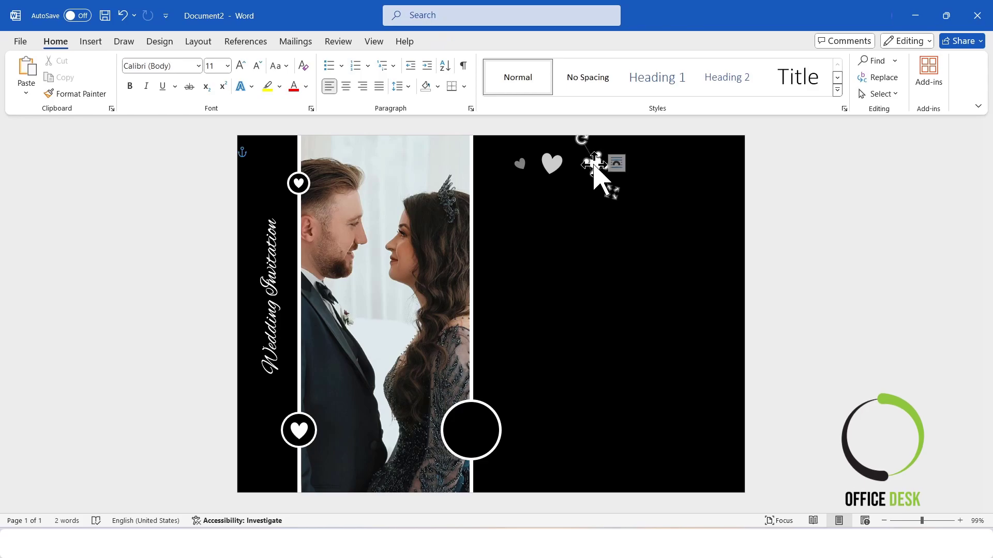
shift+click(548, 164)
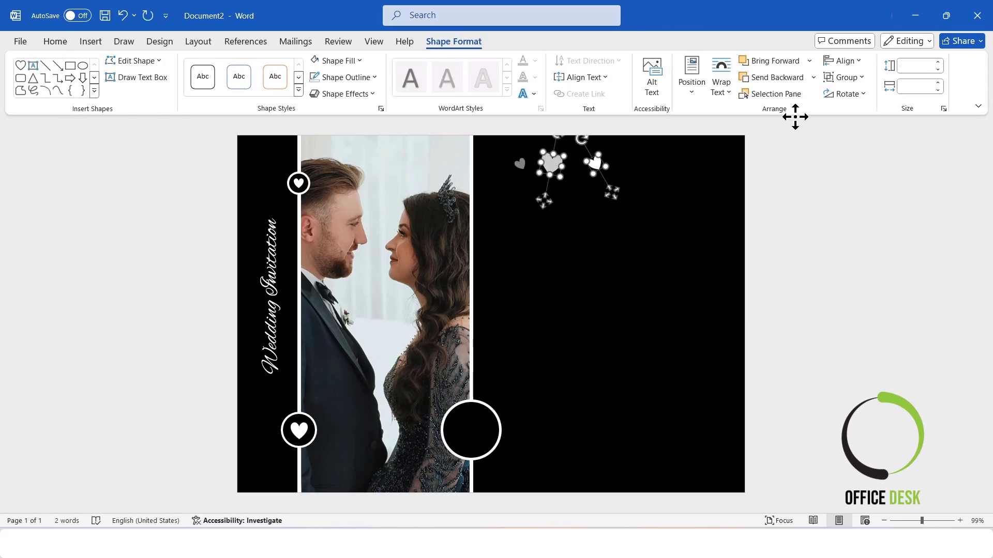
click(844, 61)
click(864, 197)
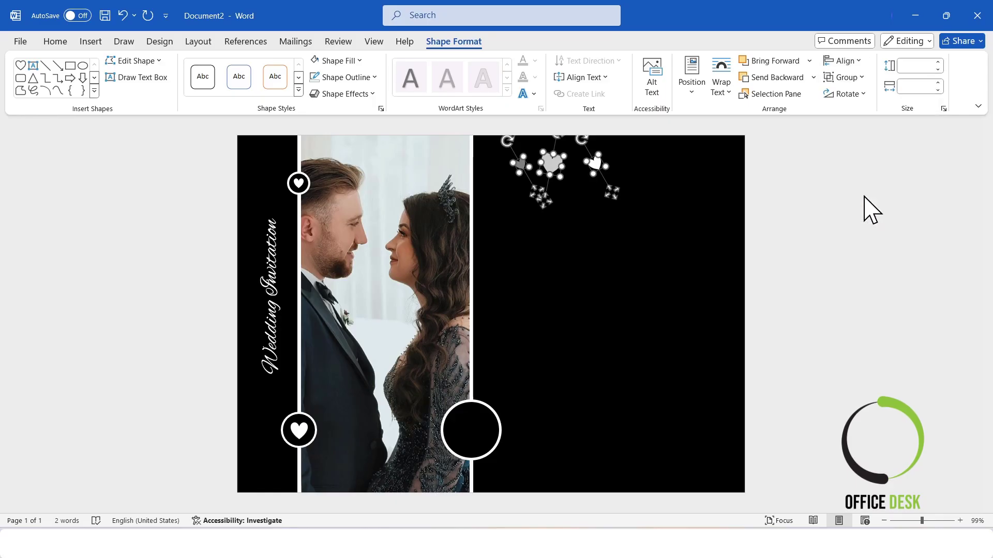
- Group the three top hearts into one object
right_click(554, 160)
mouse_move(634, 271)
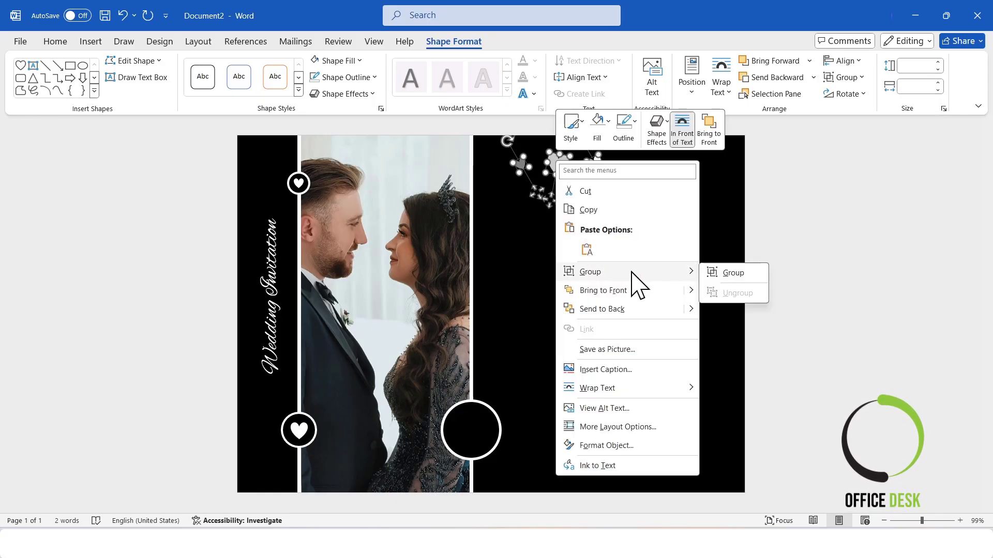
click(716, 272)
click(852, 255)
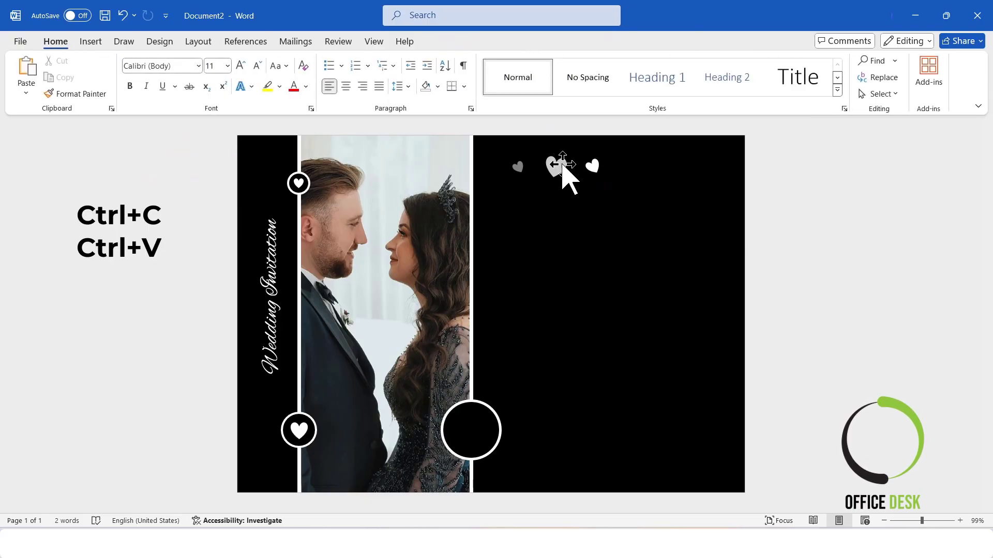
- Copy the heart group, place it to the right, and align both groups' tops
click(558, 165)
key(ctrl+c)
key(ctrl+v)
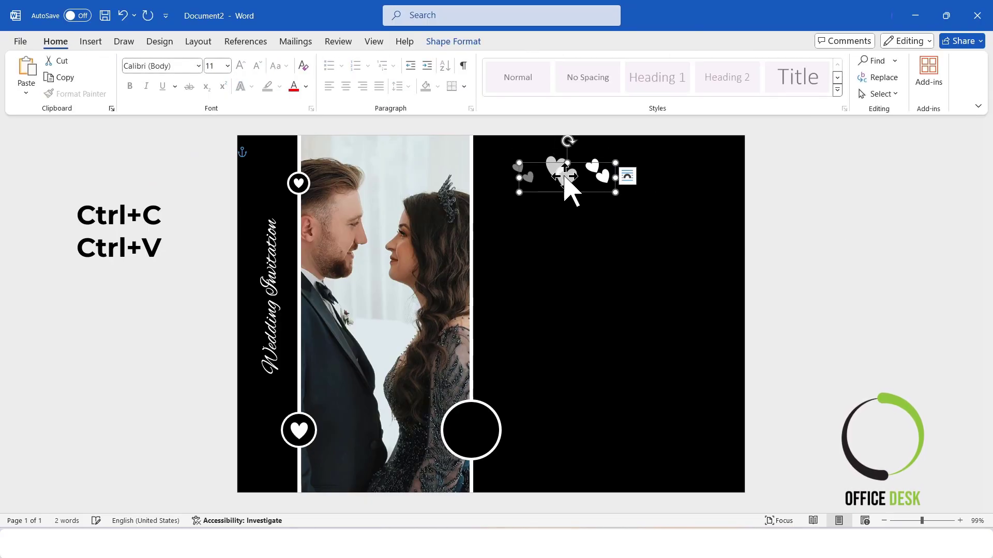
drag(567, 176, 665, 163)
click(811, 234)
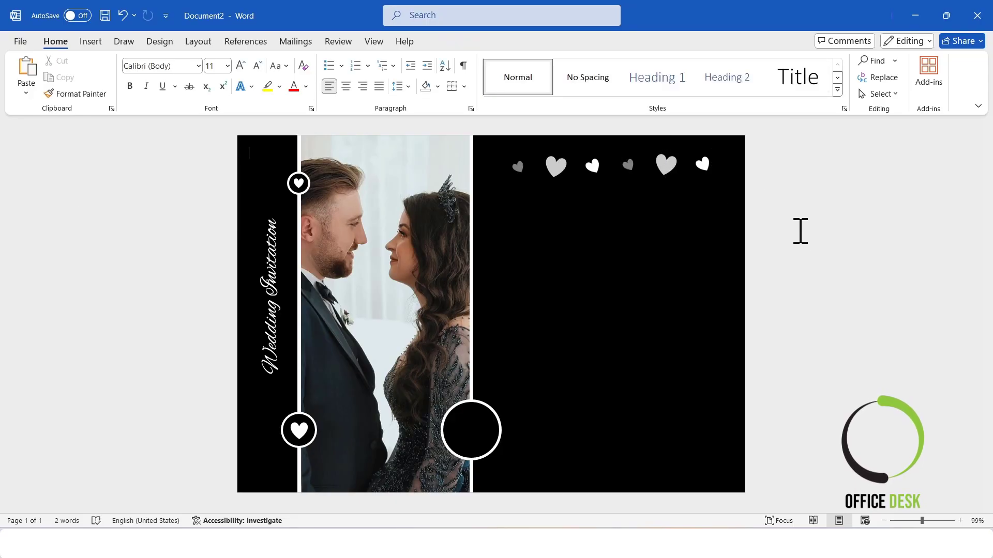
click(676, 166)
shift+click(554, 163)
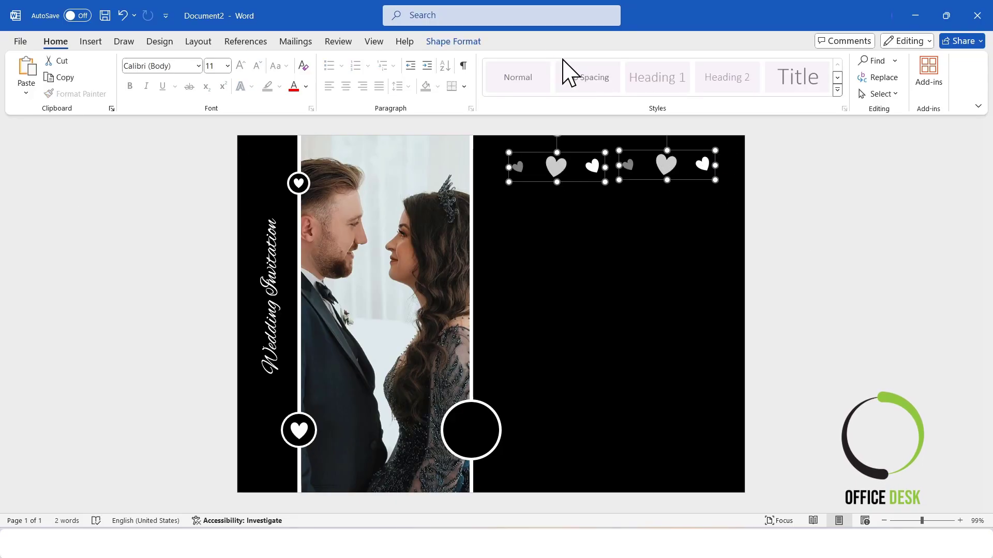
click(462, 42)
click(843, 61)
click(843, 136)
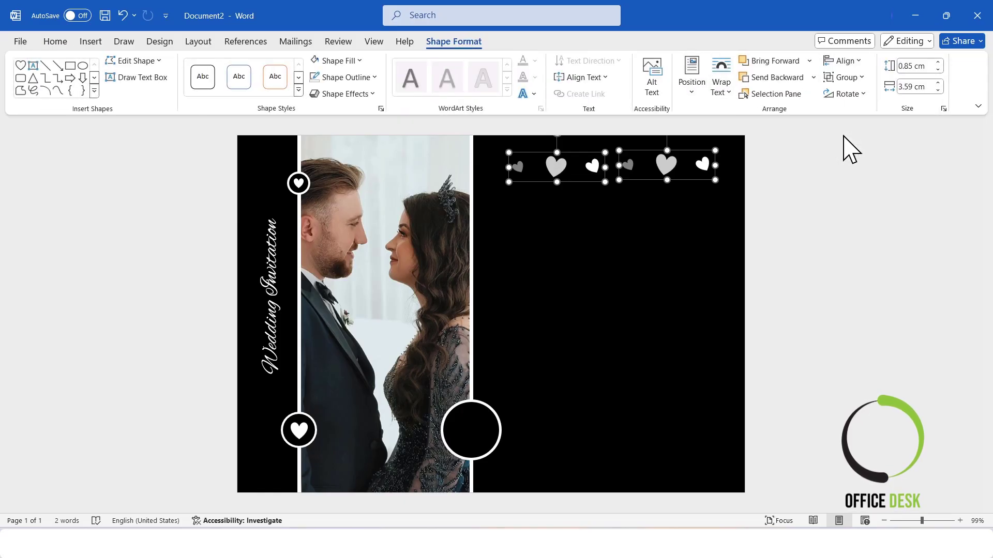
- Group both heart groups into one six-heart row and lower it slightly
right_click(662, 163)
mouse_move(672, 270)
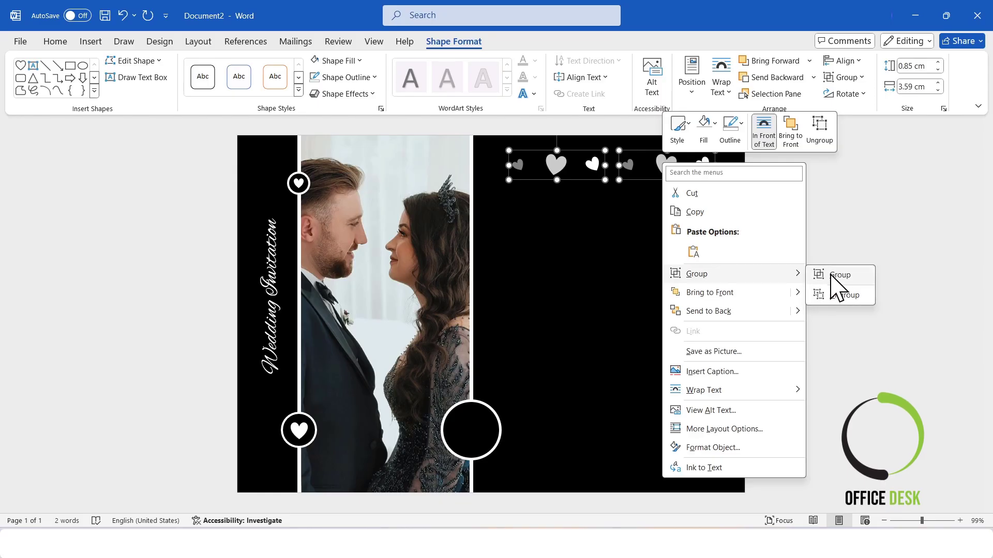
click(837, 273)
drag(664, 165, 666, 182)
click(957, 251)
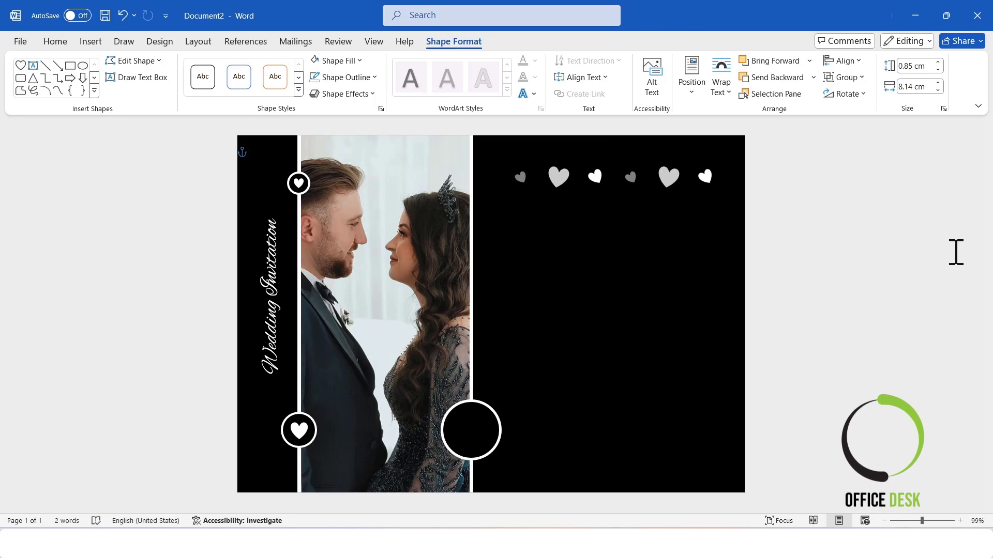
- Copy the six-heart row to the card's bottom edge
click(674, 179)
key(ctrl+c)
key(ctrl+v)
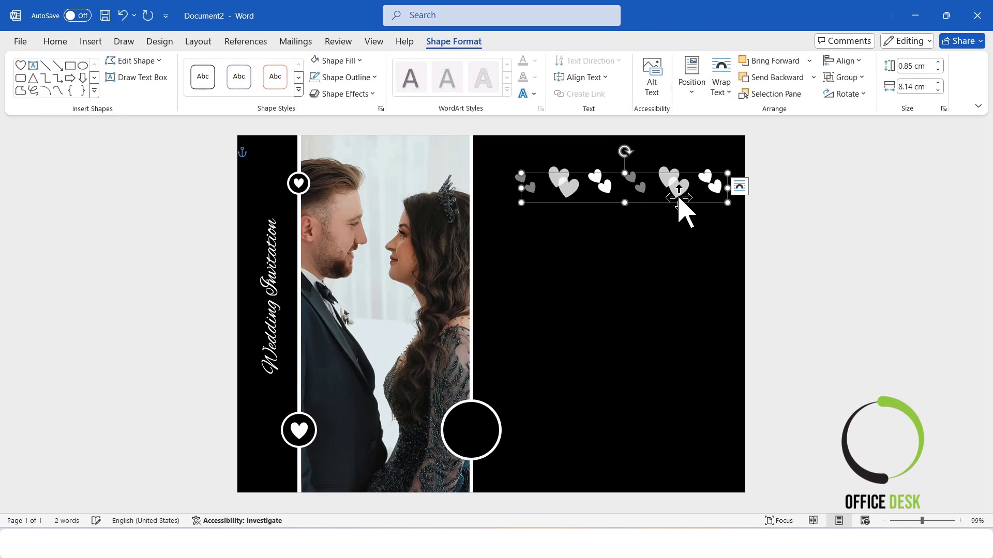
drag(685, 204, 679, 459)
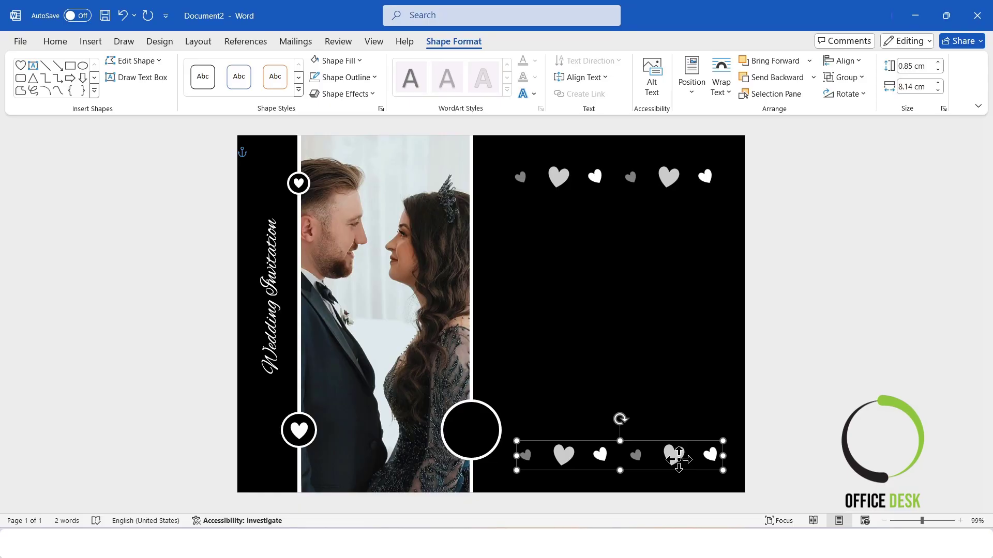
click(839, 409)
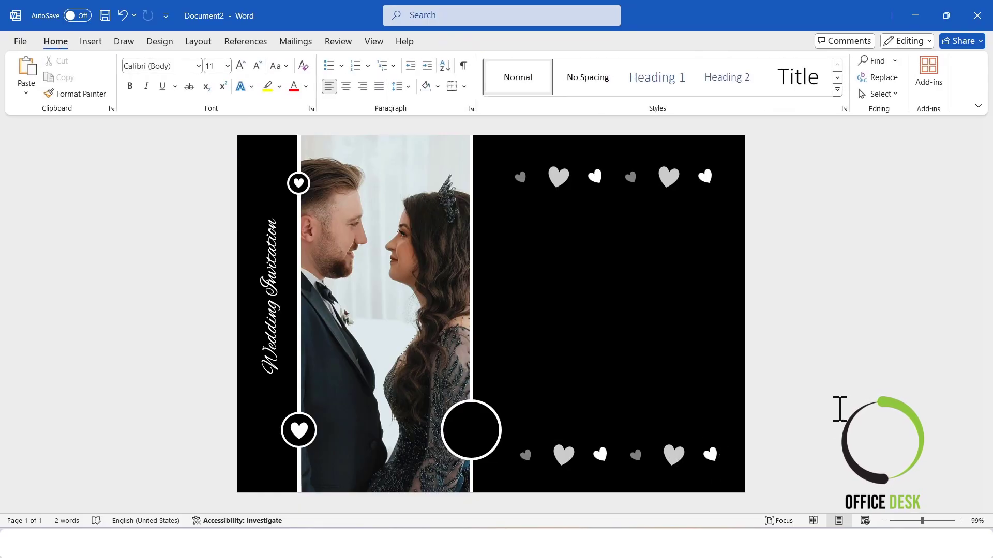
- Align Center the bottom and top heart rows
click(674, 464)
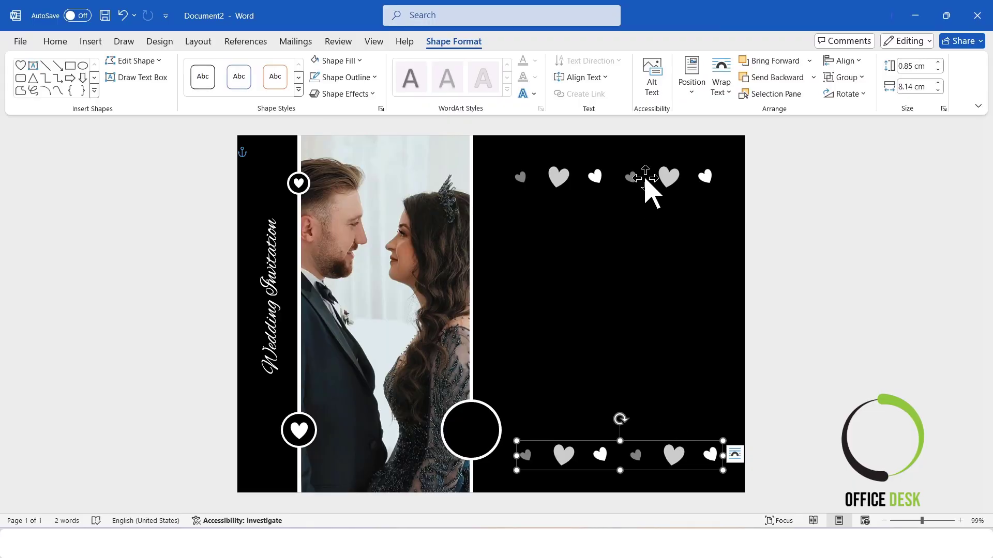
shift+click(664, 181)
click(842, 61)
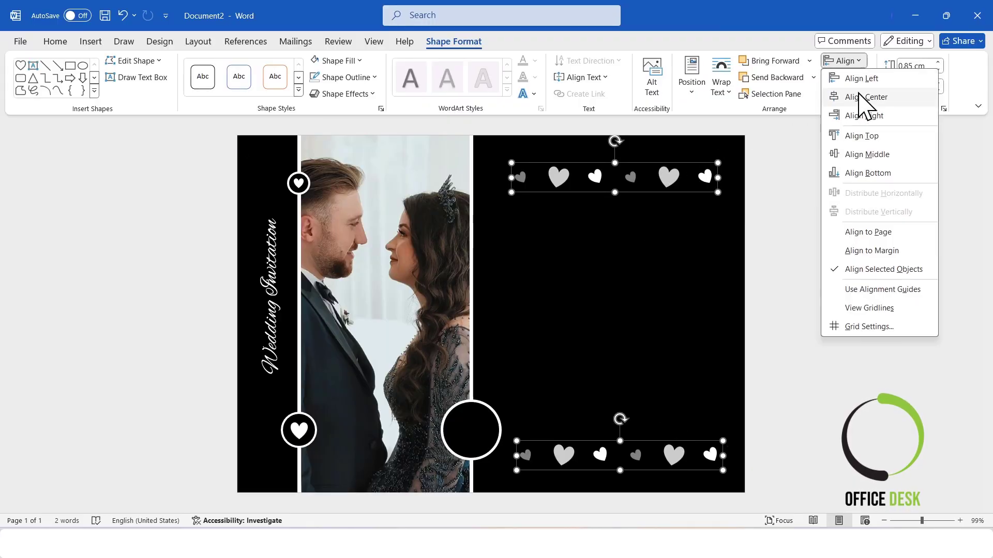
click(874, 100)
click(876, 264)
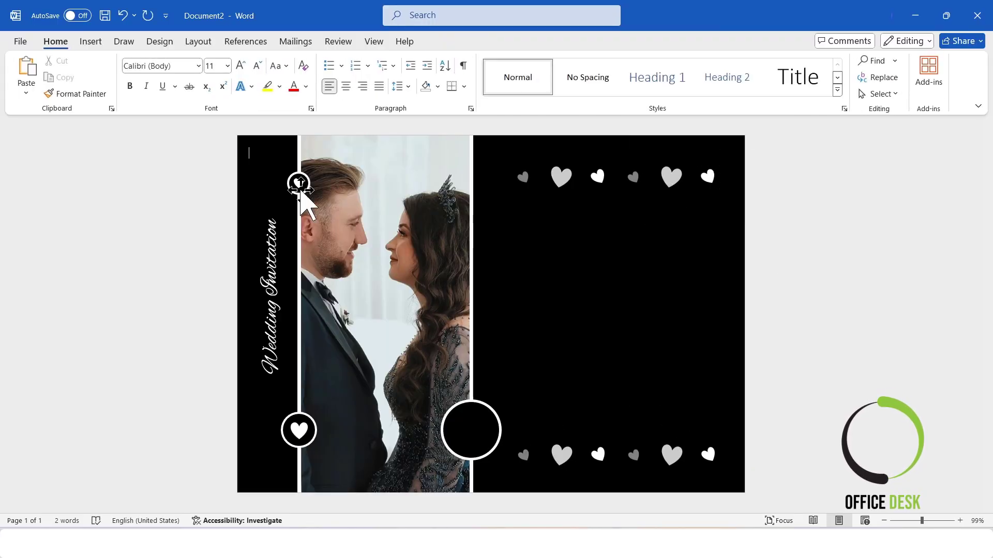
- Draw a rectangle bar across the card's top edge and set its height to 0.9 cm
click(91, 42)
click(186, 78)
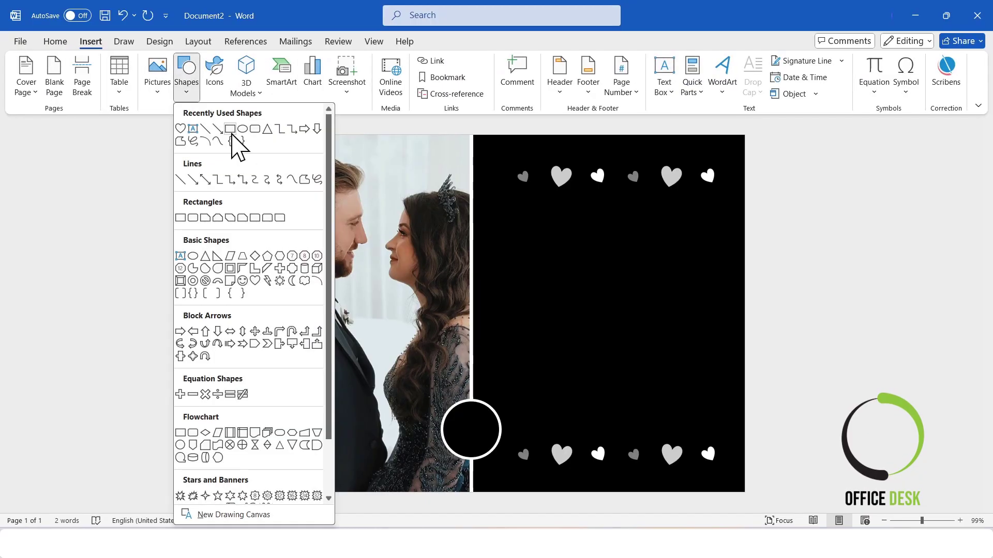
click(231, 131)
drag(241, 138, 760, 155)
click(937, 62)
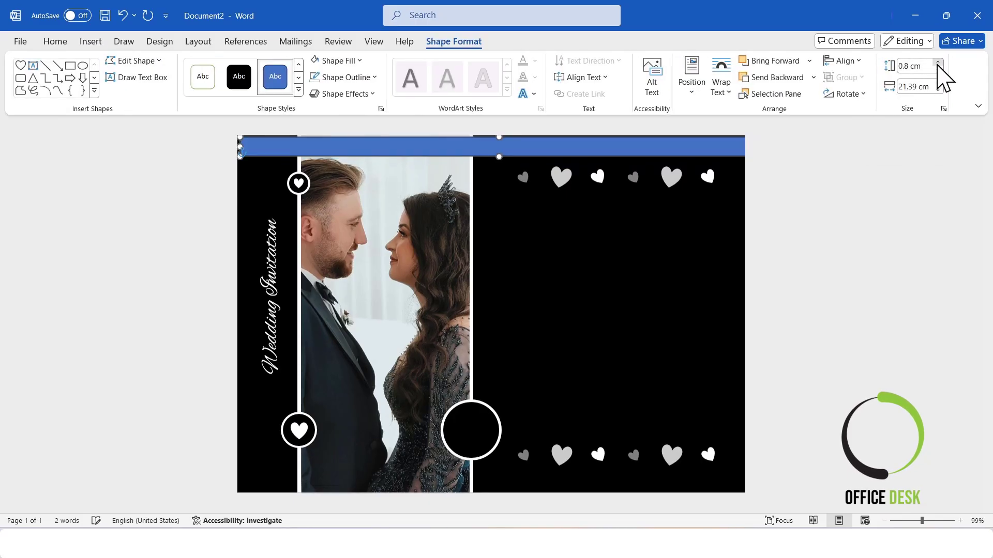
click(937, 61)
drag(542, 145, 540, 141)
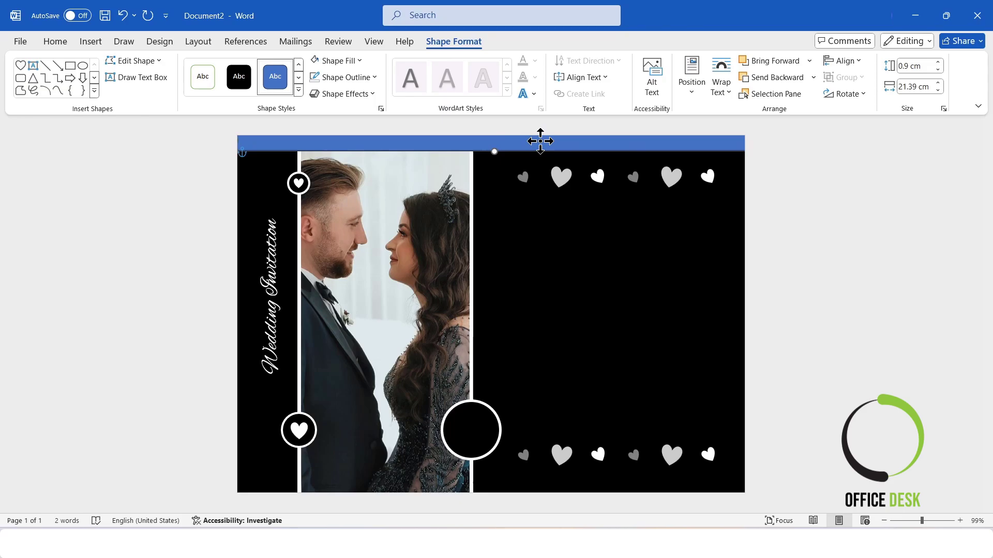
- Give the top bar a black fill and a white 4½ pt outline
click(326, 62)
click(330, 124)
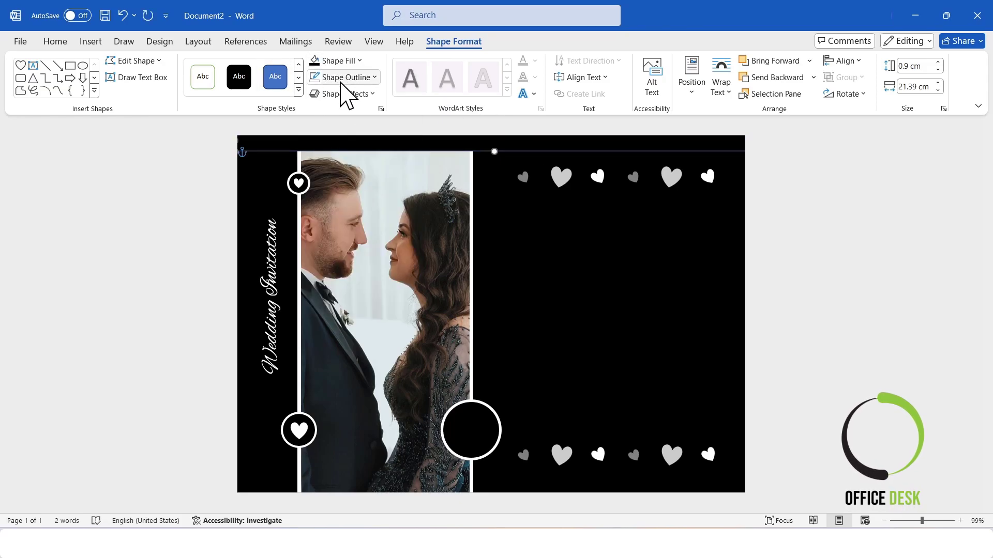
click(341, 77)
click(313, 138)
click(345, 77)
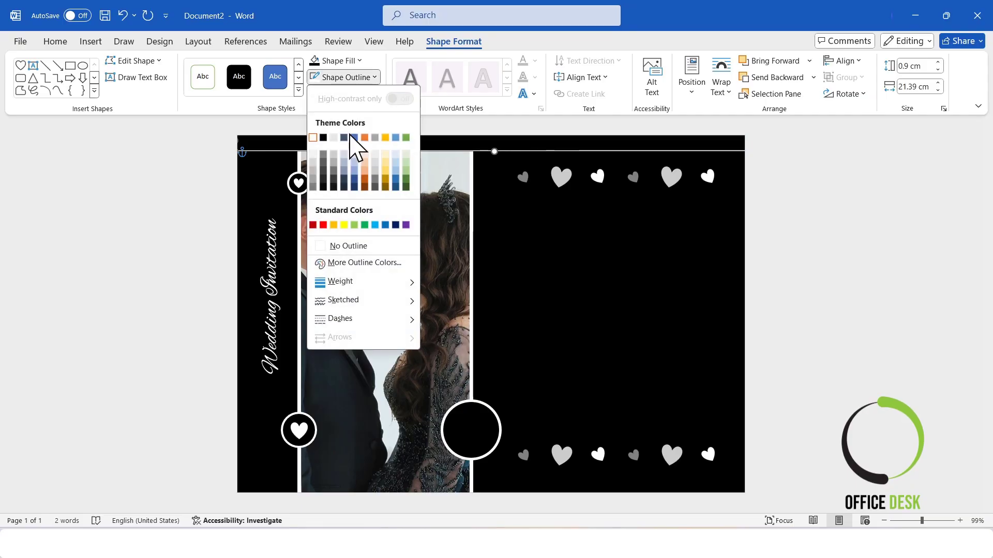
mouse_move(361, 282)
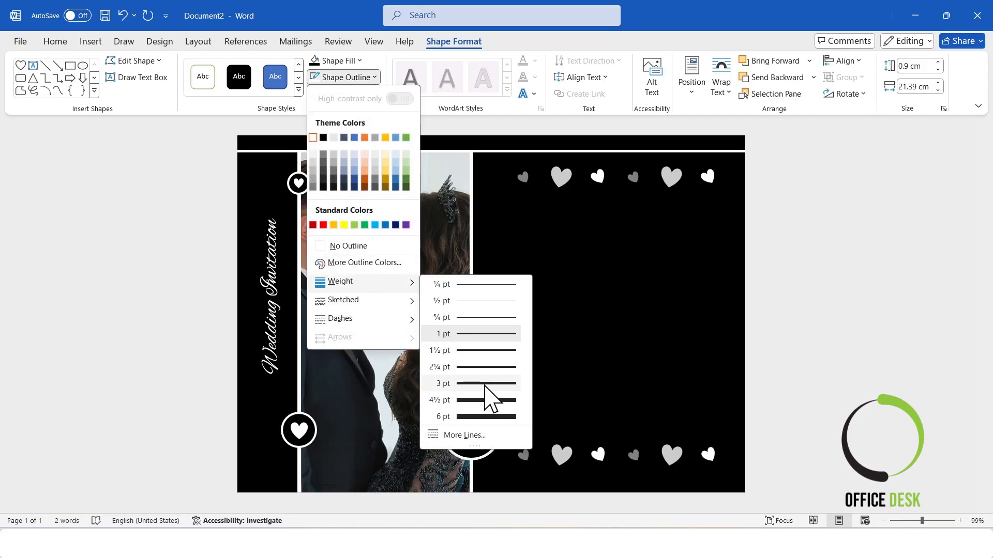
click(489, 402)
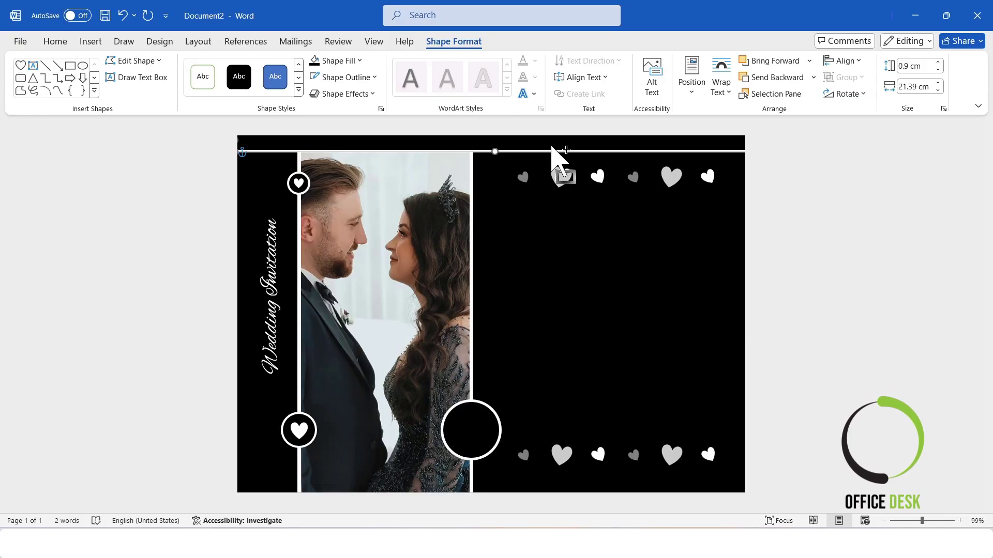
- Place a copy of the bar along the card's bottom edge
drag(566, 150, 534, 490)
click(733, 262)
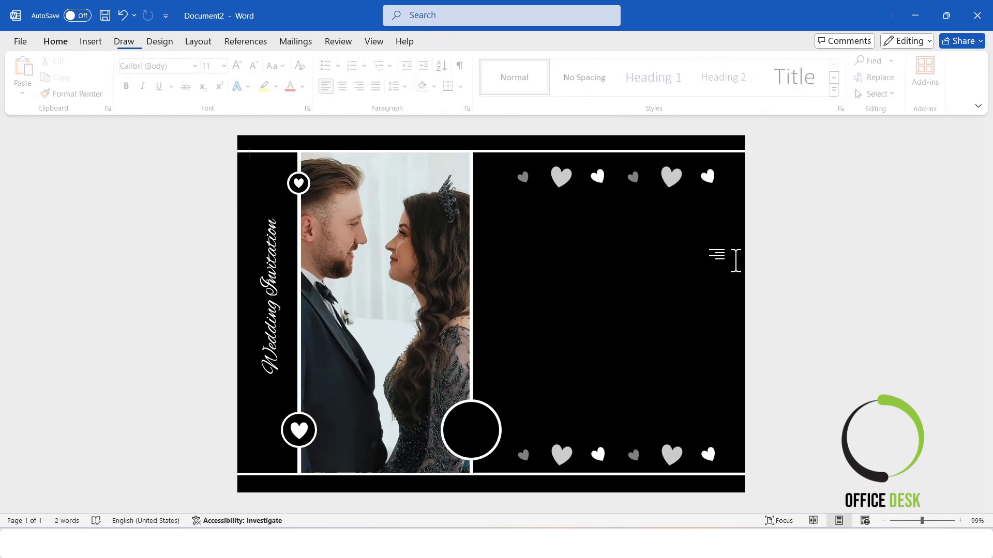
click(472, 474)
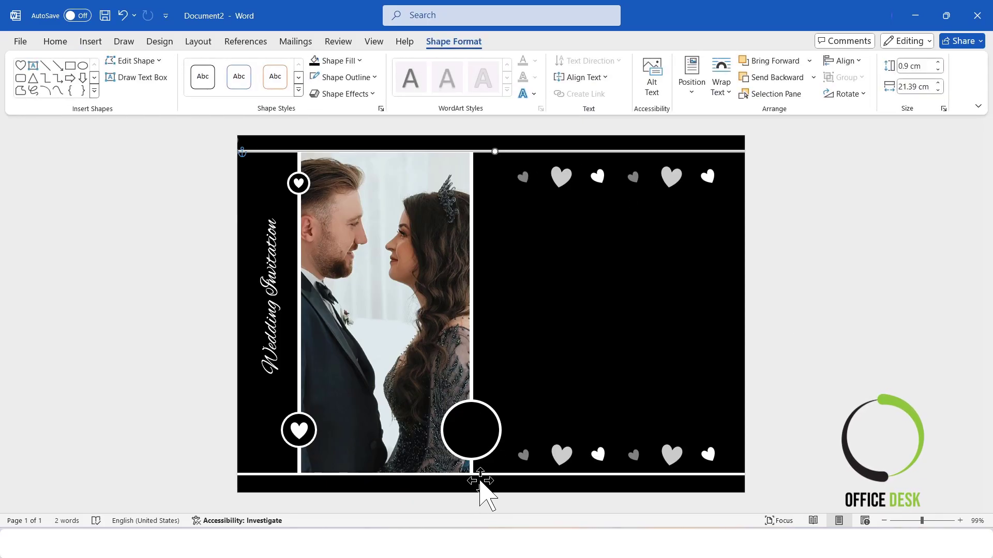
- Centre the bottom bar horizontally on the card and nudge the black circle slightly up
click(866, 64)
click(870, 105)
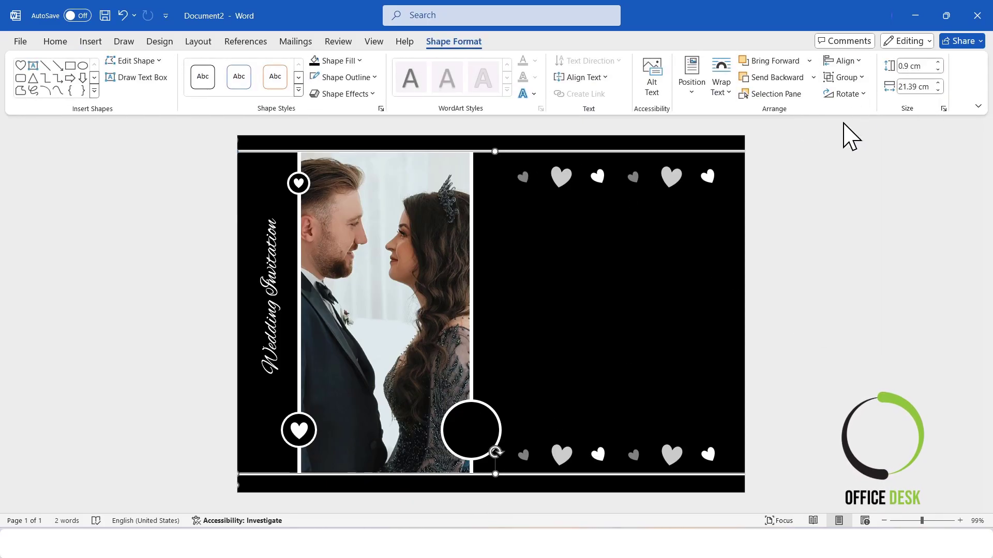
click(857, 277)
click(494, 429)
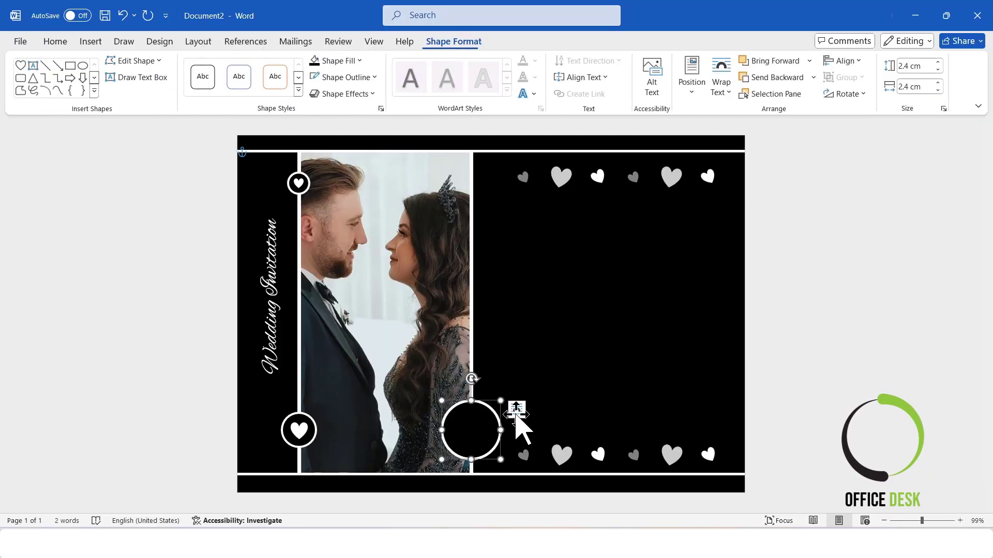
key(Up)
key(Up)
key(Up)
key(Up)
key(Up)
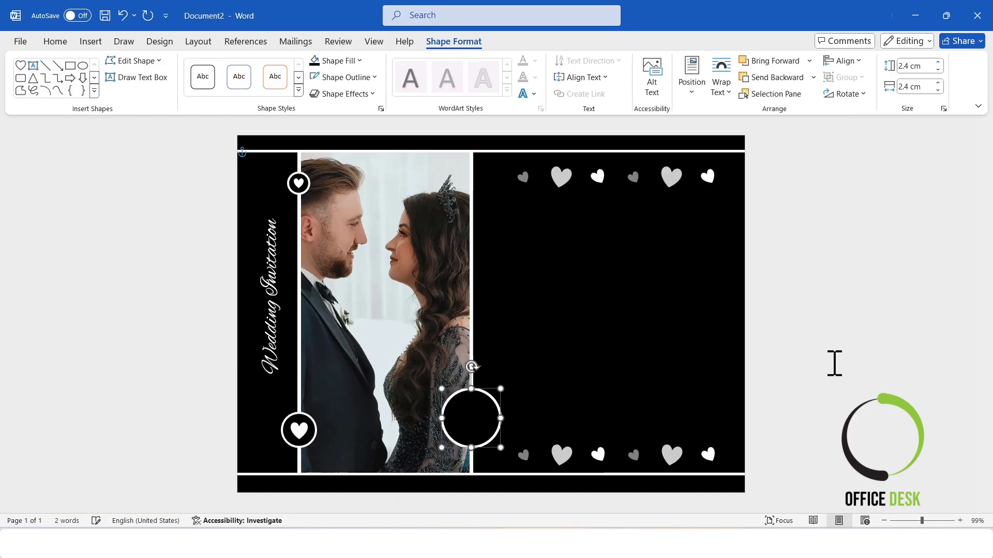
- Group the bottom heart with its ring and nudge the group upward
click(833, 362)
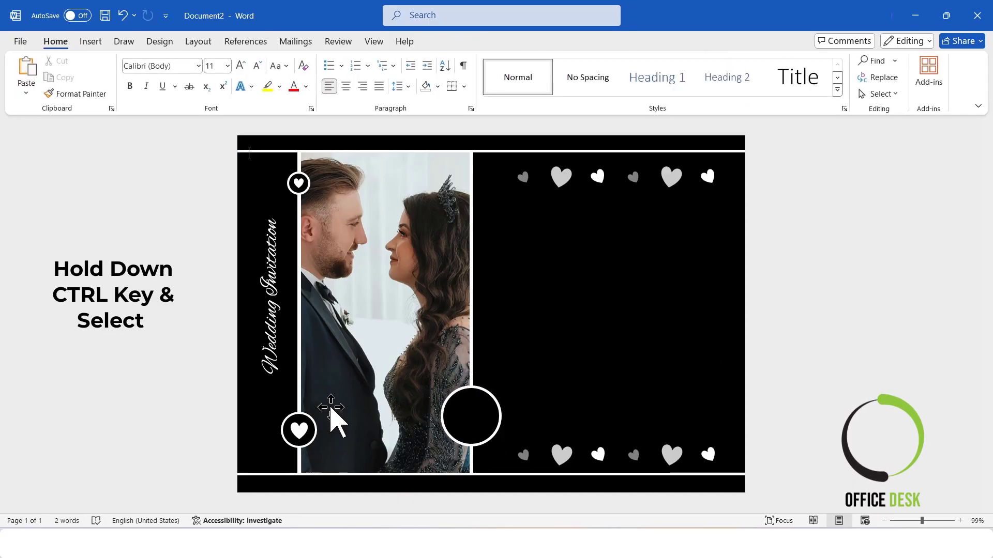
click(300, 423)
ctrl+click(303, 434)
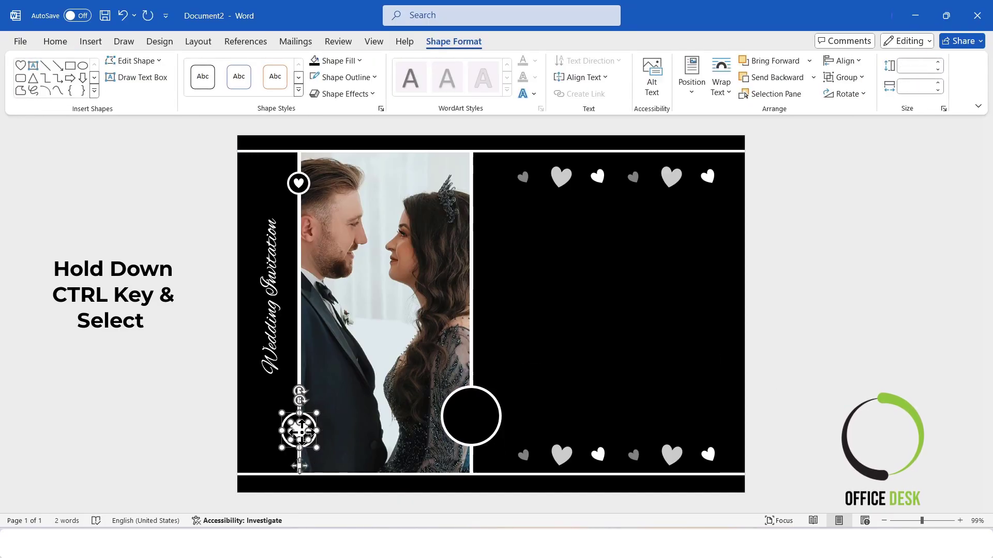
right_click(301, 432)
mouse_move(357, 228)
click(473, 228)
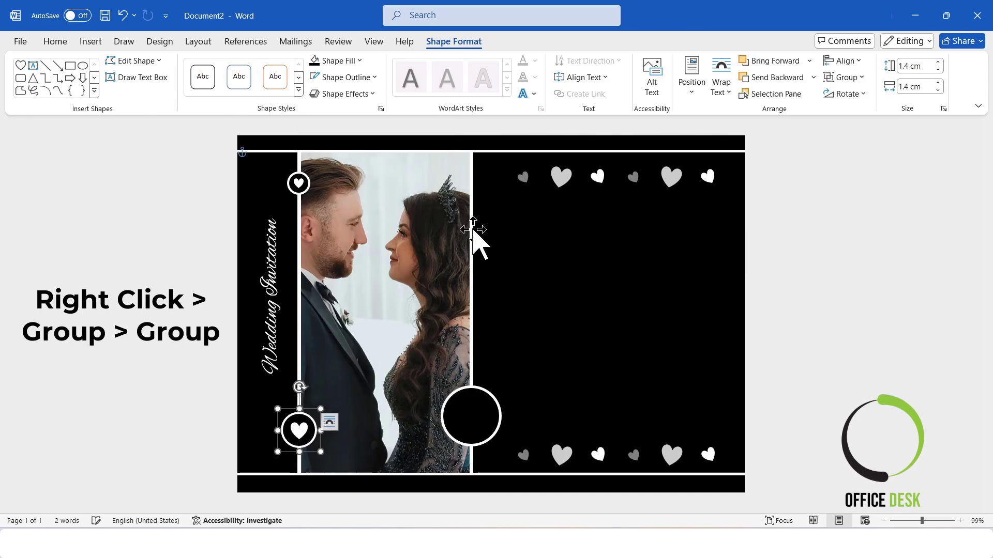
key(ctrl+Up)
key(ctrl+Up)
key(ctrl+Up)
key(ctrl+Up)
key(ctrl+Up)
key(ctrl+Up)
key(ctrl+Up)
key(ctrl+Up)
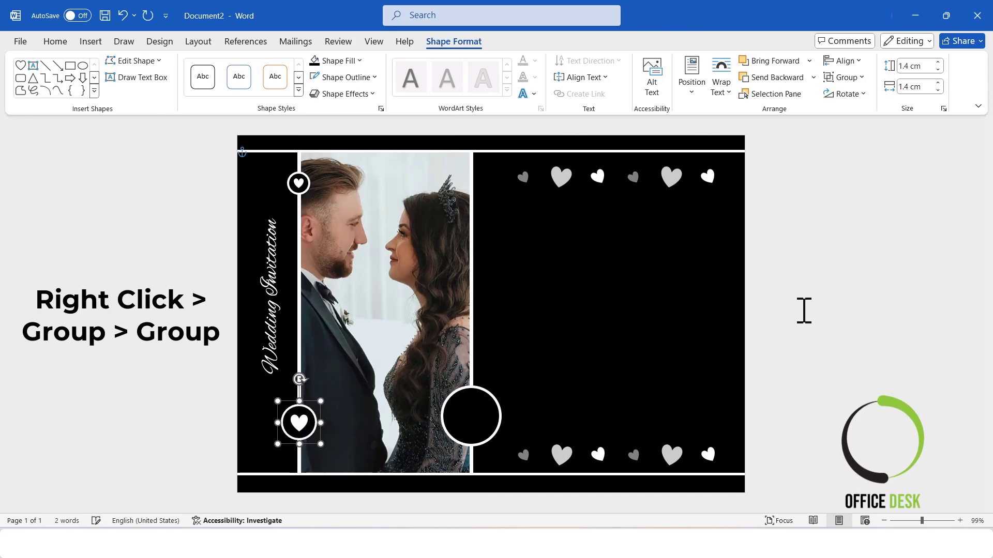
click(803, 310)
- Bring the top heart group in front of the photo and nudge it down below the bar
click(301, 181)
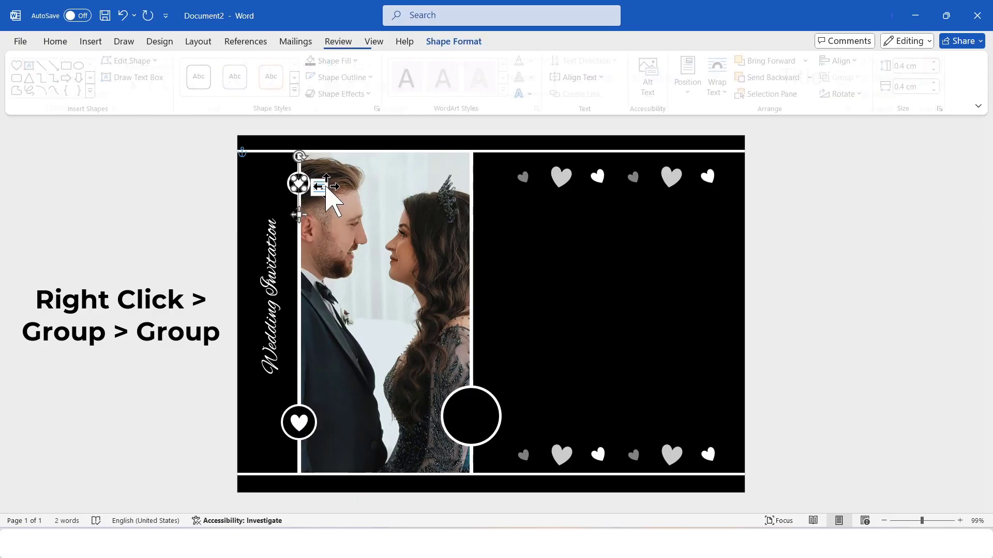
click(568, 206)
click(299, 181)
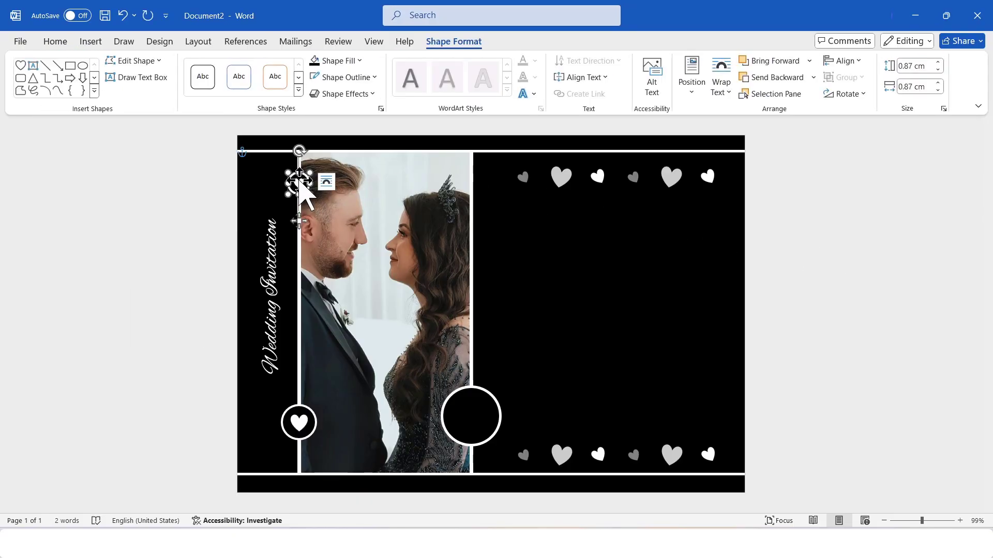
right_click(298, 182)
click(468, 290)
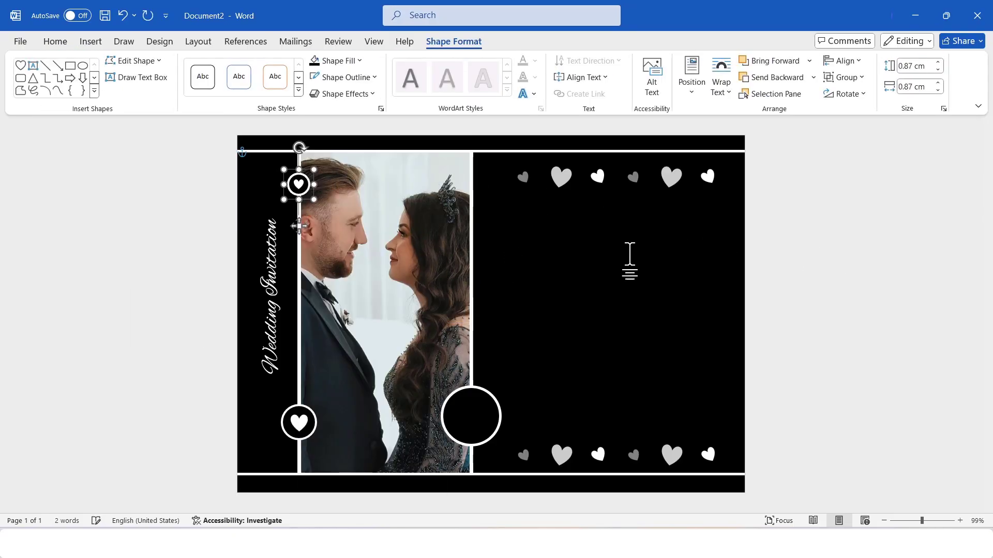
key(Down)
key(Down)
click(823, 263)
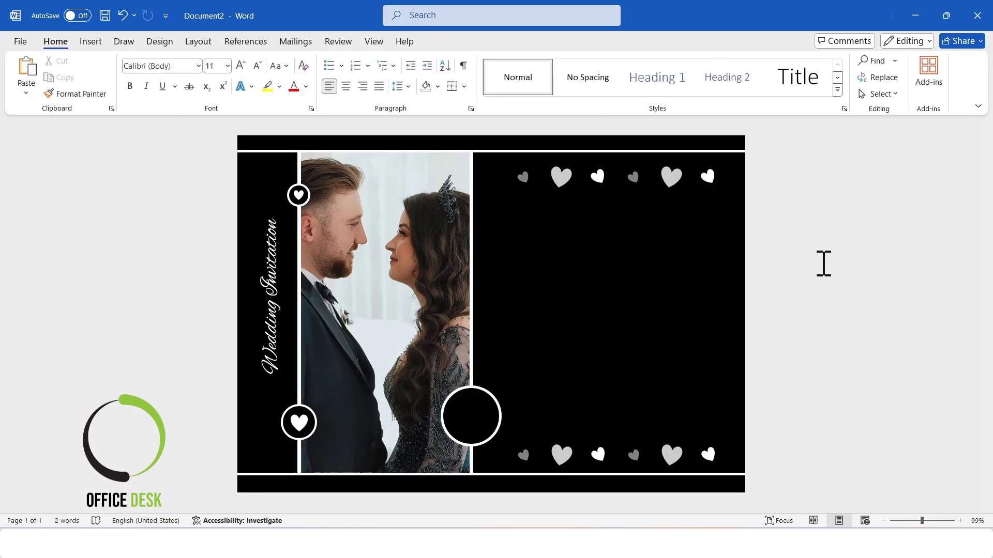
- Move the bottom heart row up so it sits above the bottom bar
click(667, 463)
drag(671, 465, 673, 445)
shift+click(654, 181)
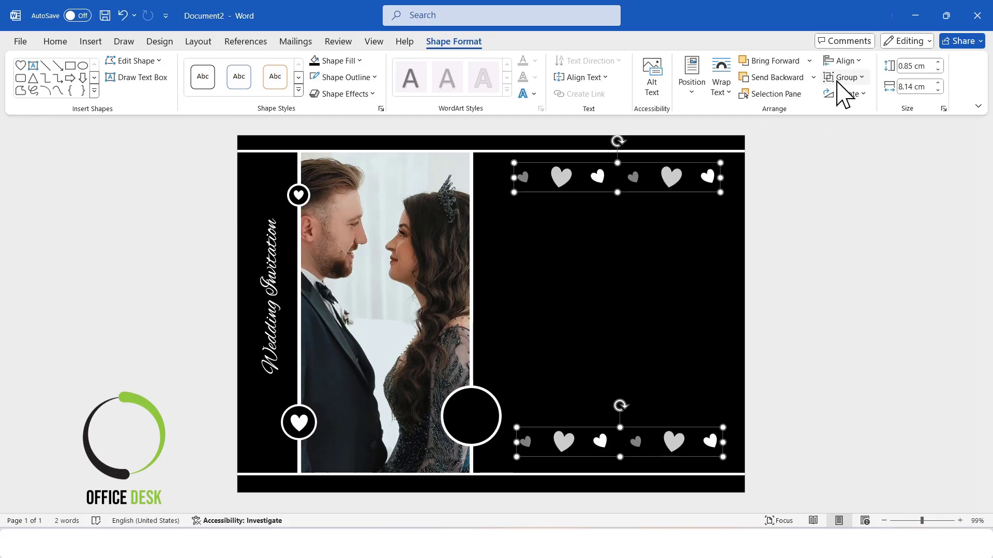
click(829, 288)
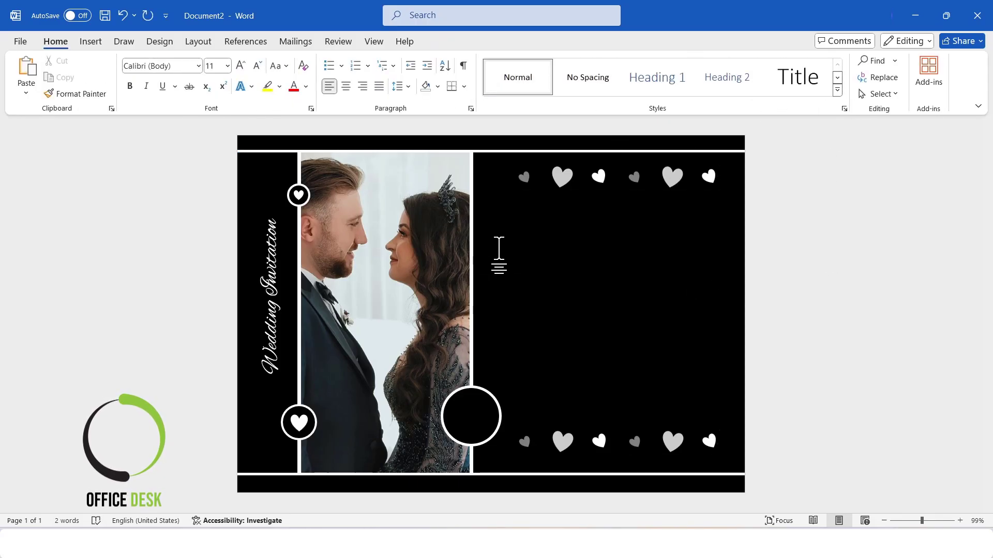
click(91, 42)
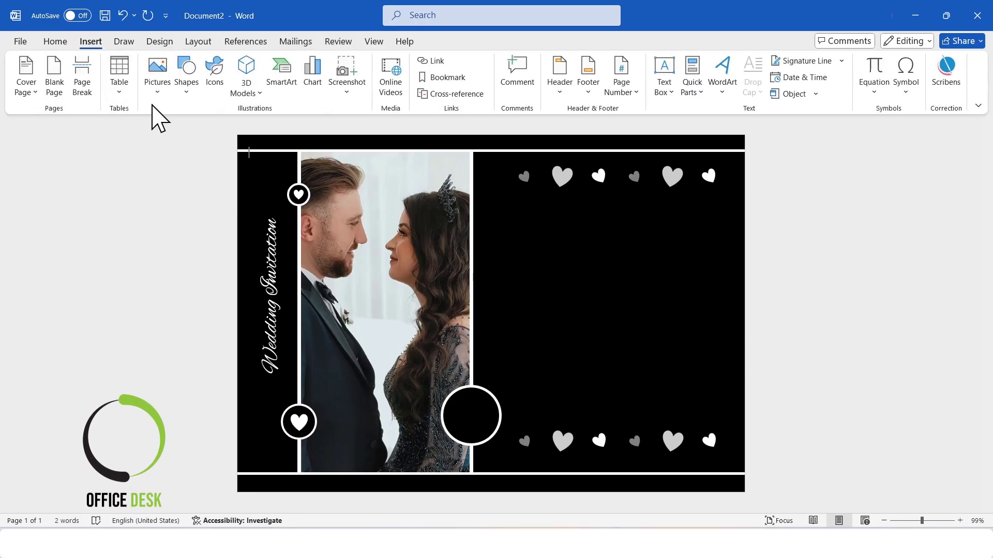
- Draw a box below the top heart row and type 'Save the date' into it
click(186, 88)
click(179, 256)
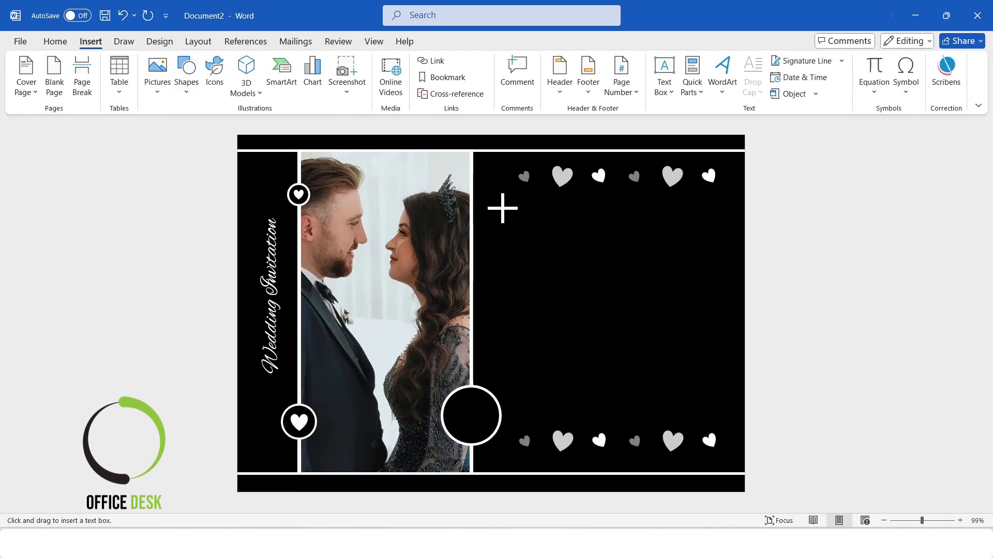
drag(709, 228, 709, 227)
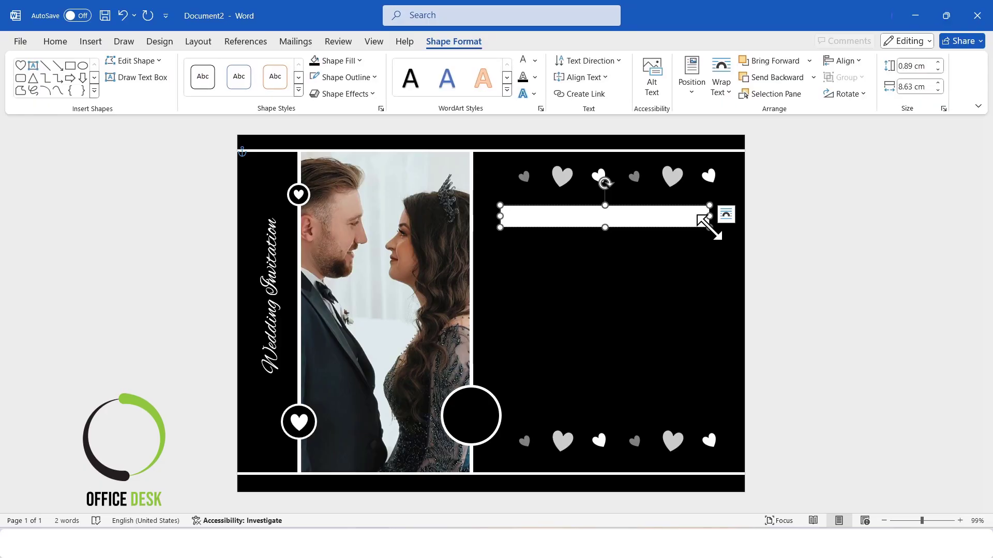
text(Sav)
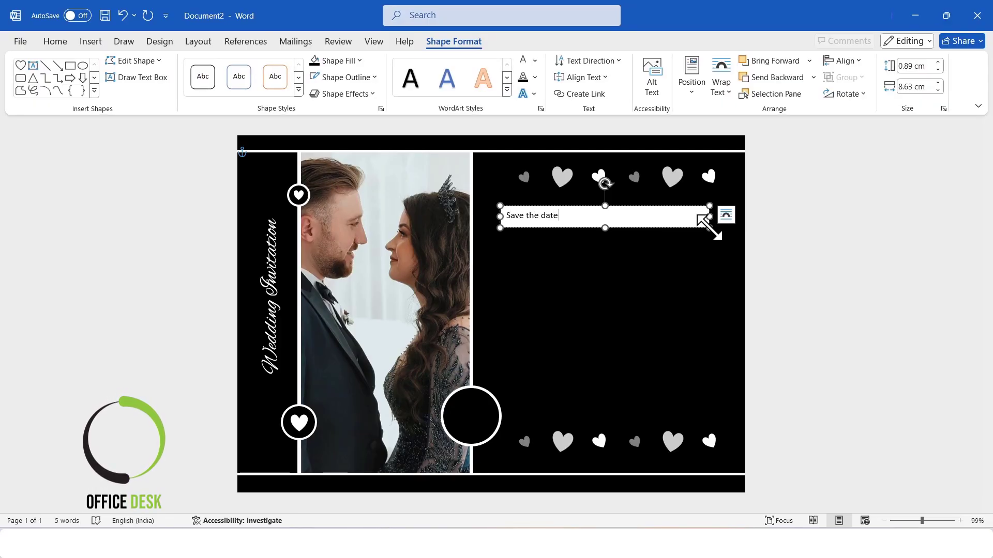
text(e the date)
- Format the heading as centred, white, 14 pt Montserrat in uppercase
key(ctrl+a)
click(55, 42)
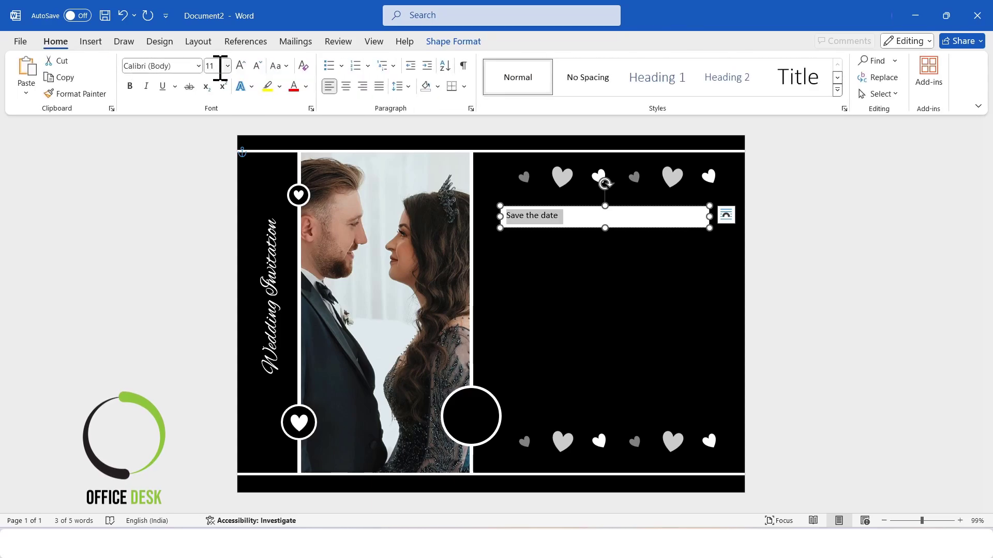
click(196, 63)
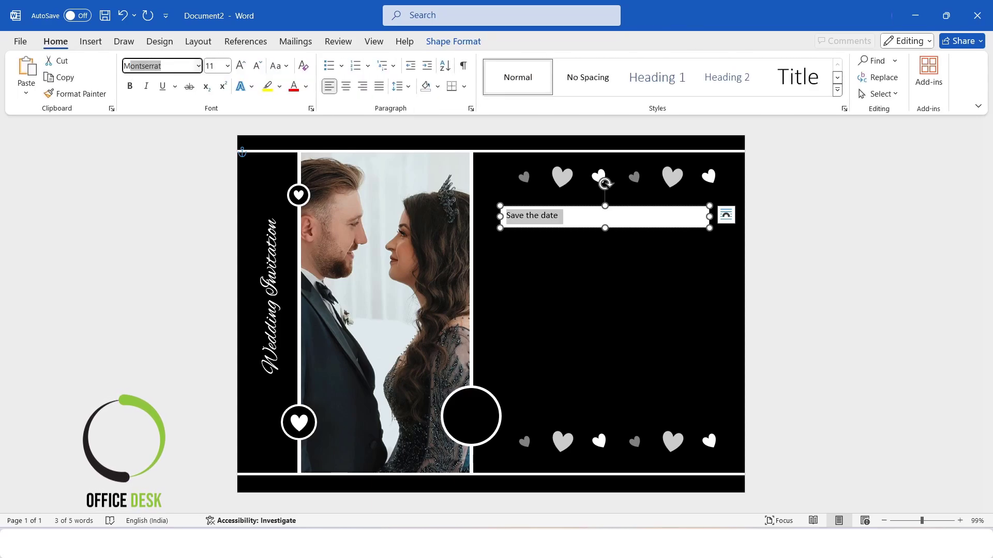
key(Return)
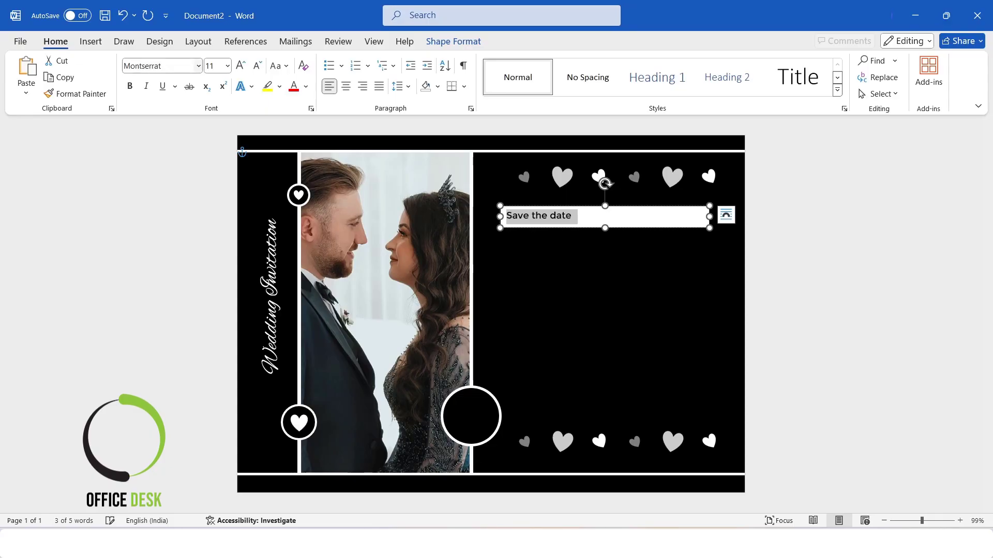
click(345, 86)
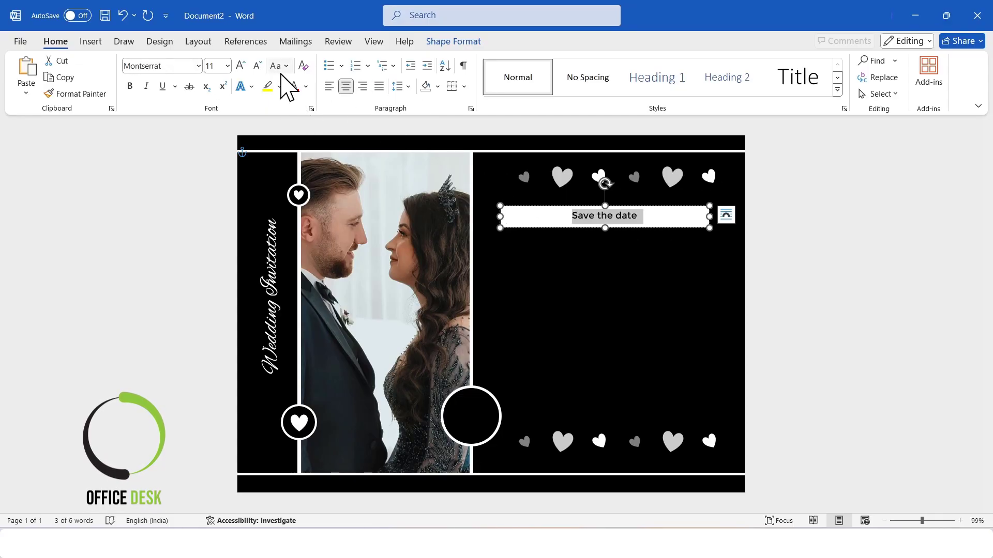
click(240, 65)
click(241, 66)
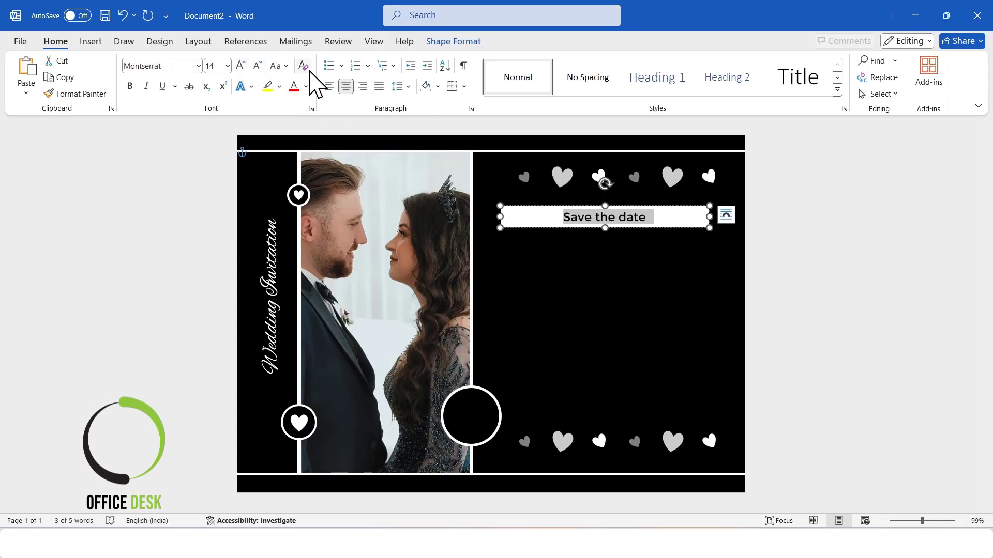
click(279, 65)
click(318, 119)
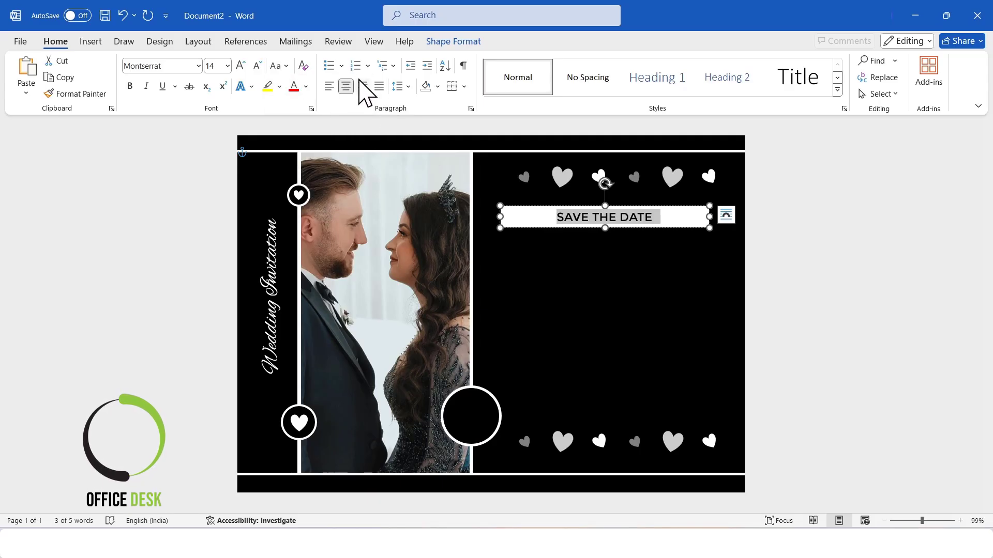
click(305, 86)
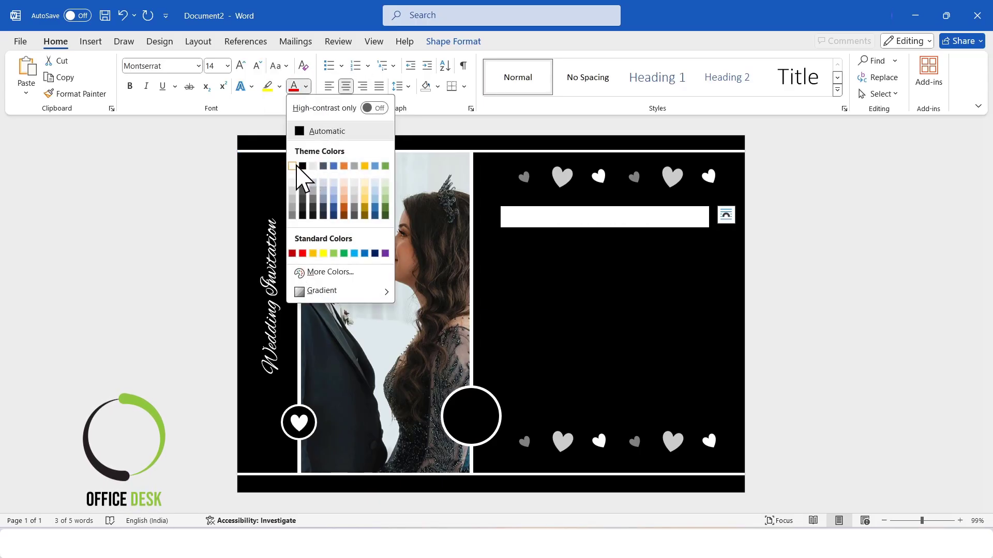
click(302, 167)
- Remove the heading box's fill and outline
click(453, 41)
click(337, 61)
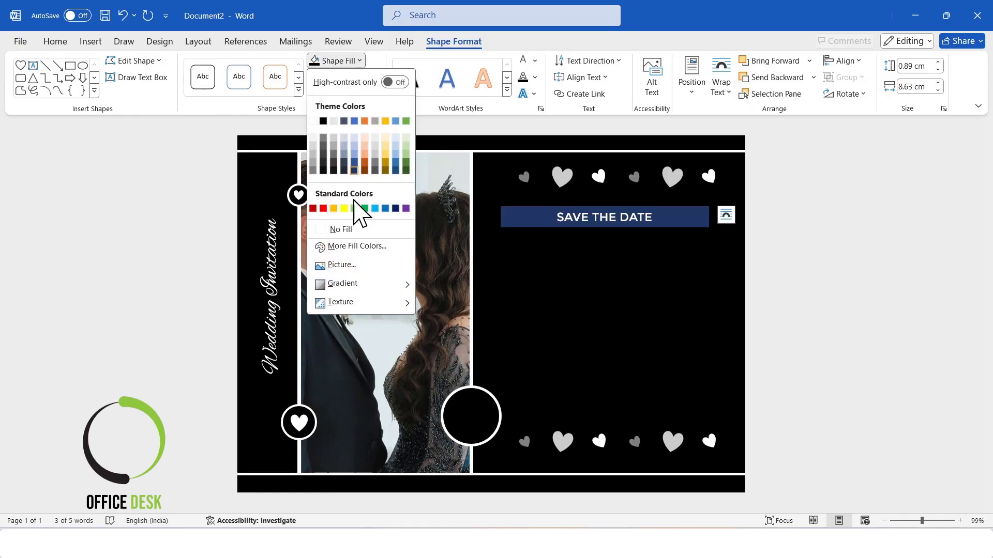
click(341, 229)
click(371, 77)
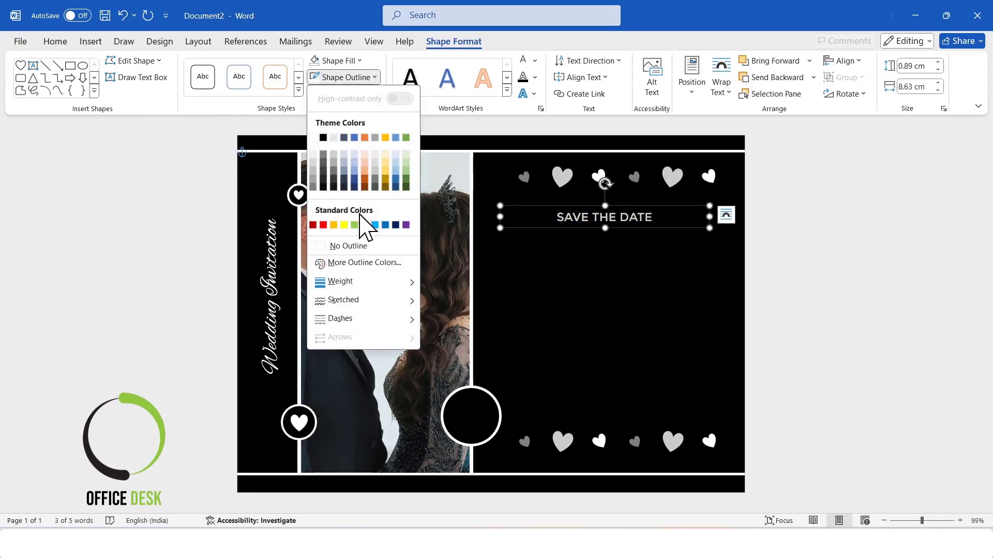
click(348, 246)
click(655, 204)
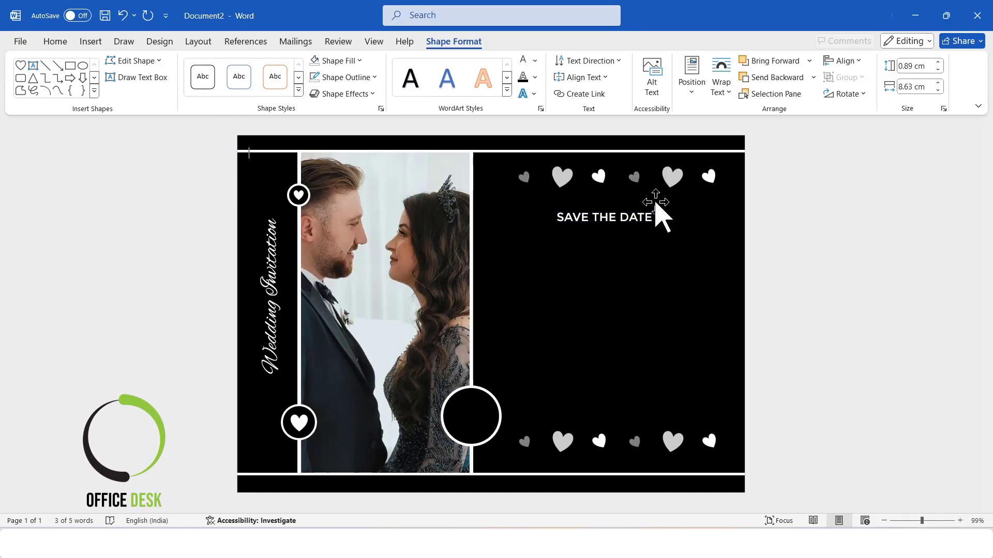
click(603, 225)
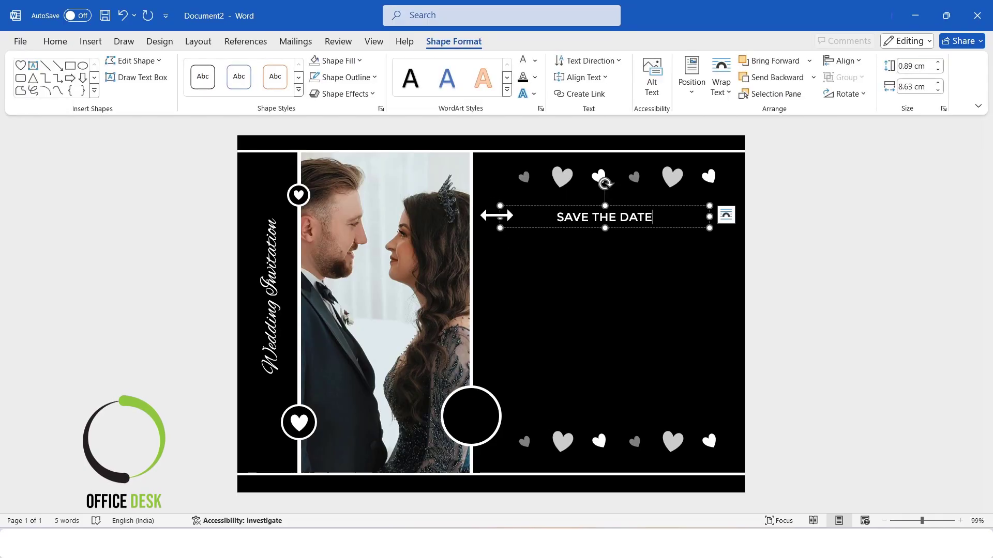
- Widen the SAVE THE DATE box to about 11.2 cm, spanning the black panel
drag(499, 216, 475, 216)
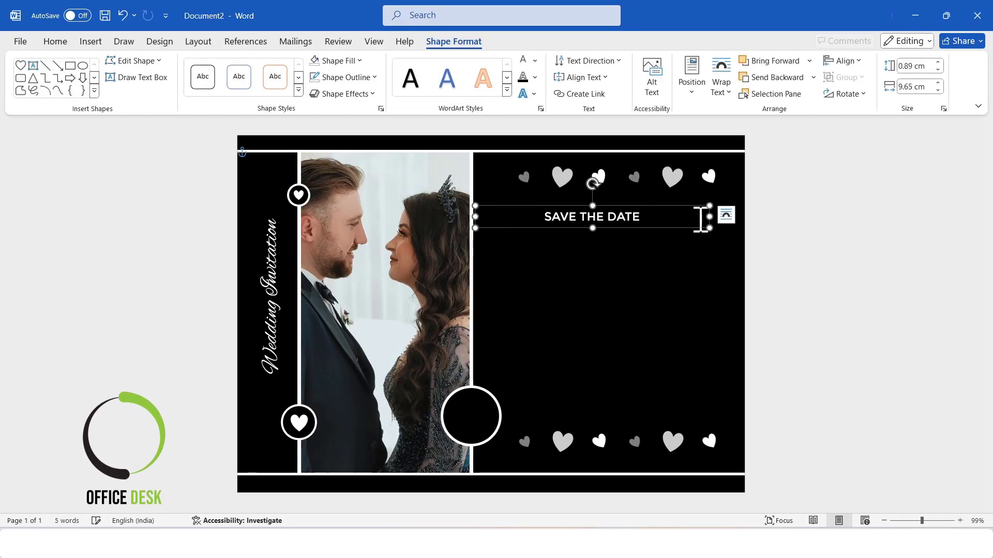
drag(706, 216, 749, 215)
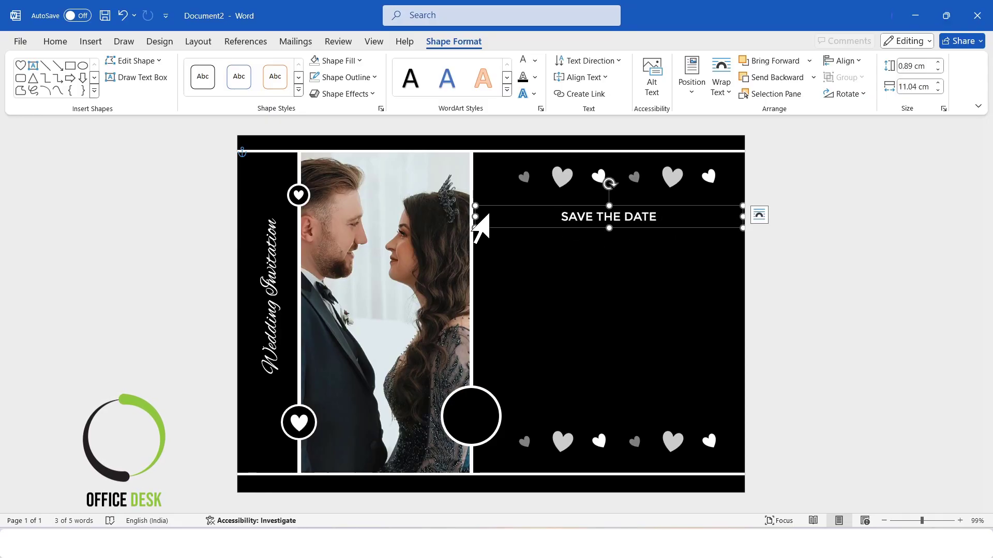
drag(475, 216, 470, 215)
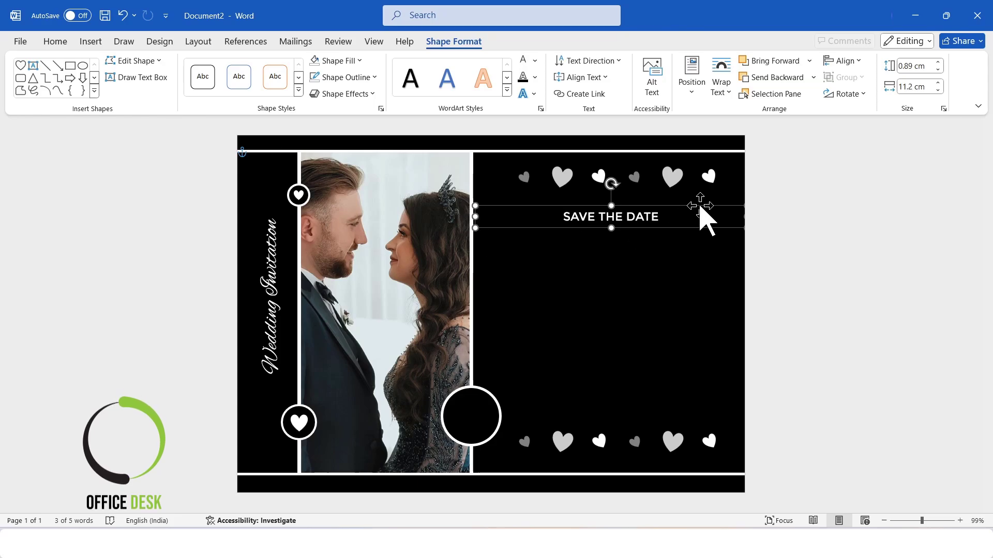
drag(701, 217, 699, 213)
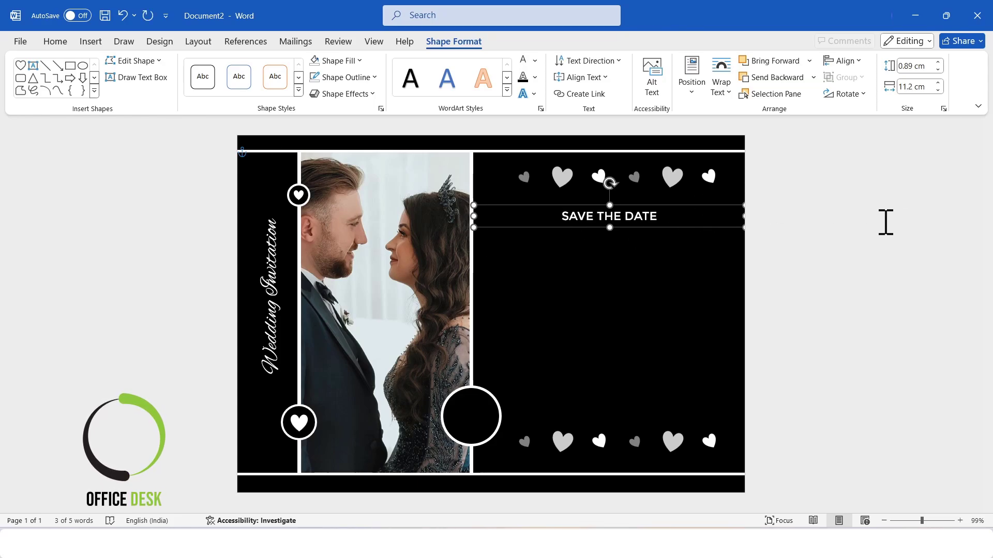
click(885, 222)
click(663, 210)
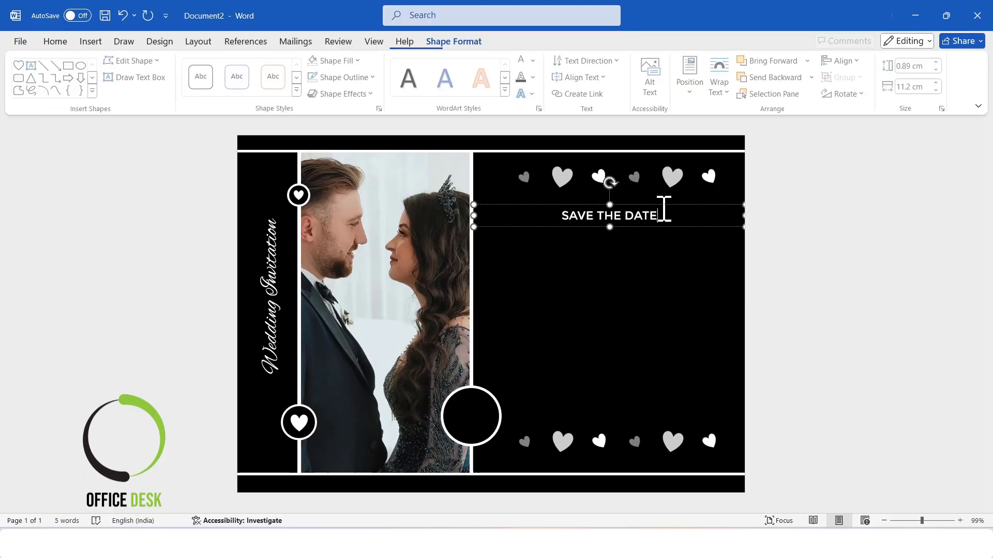
click(661, 205)
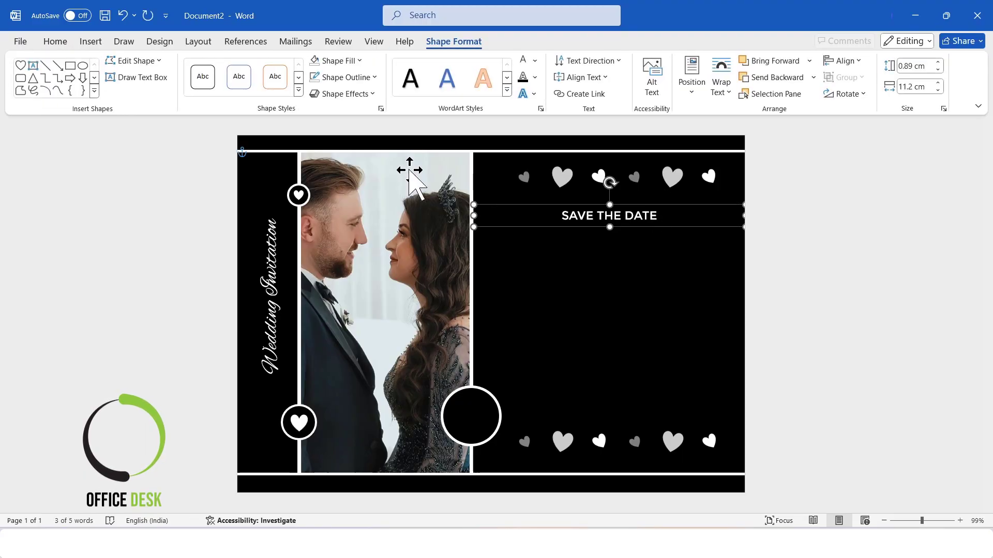
click(91, 41)
- Draw a text box for the invitation line just below SAVE THE DATE
click(190, 93)
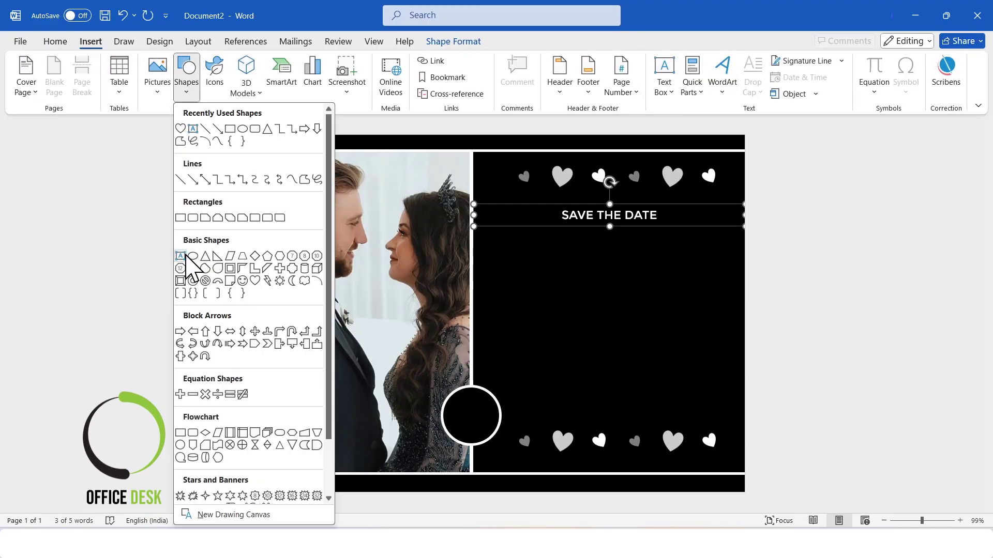
click(192, 129)
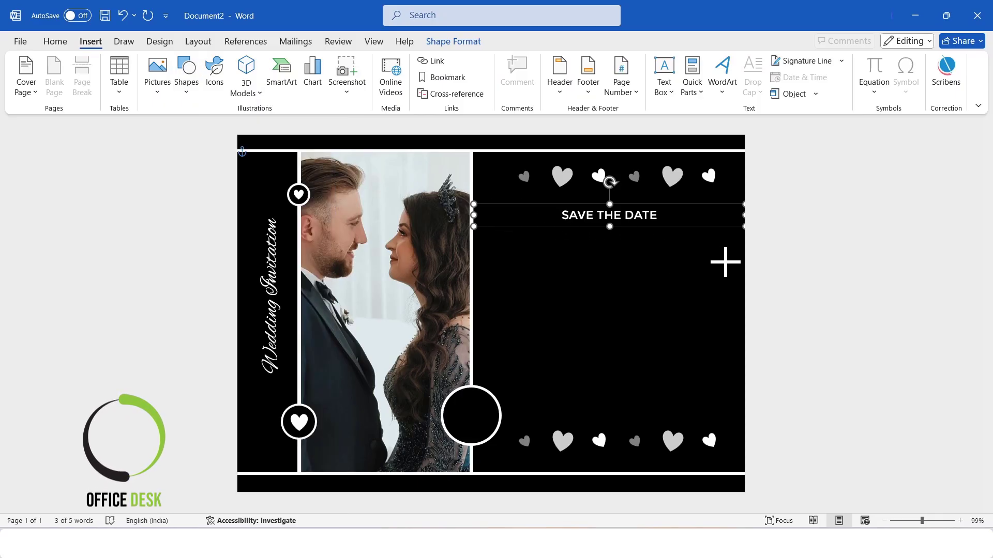
drag(726, 262, 505, 230)
triple_click(571, 239)
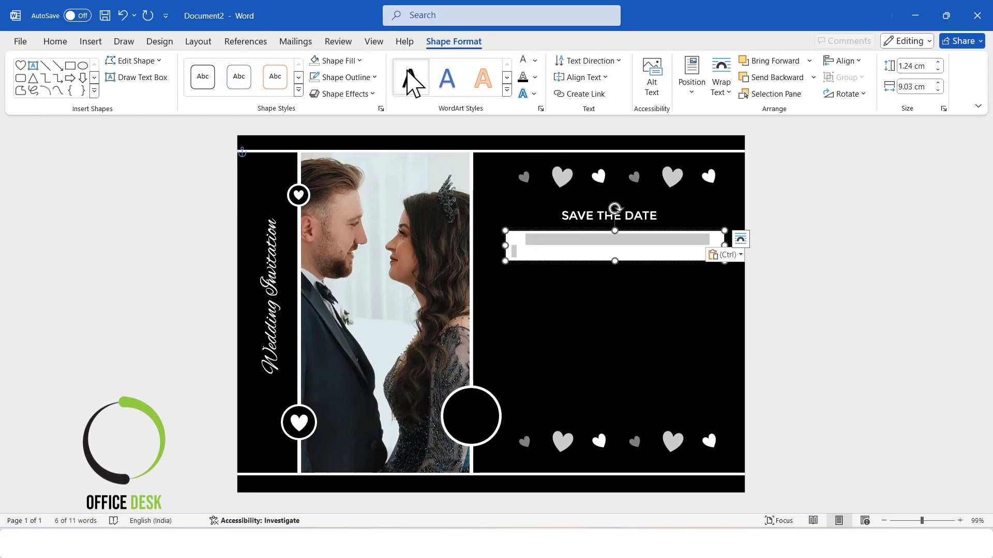
- Give the invitation box no fill, a white outline, and a 0.8 cm height
click(339, 61)
click(350, 229)
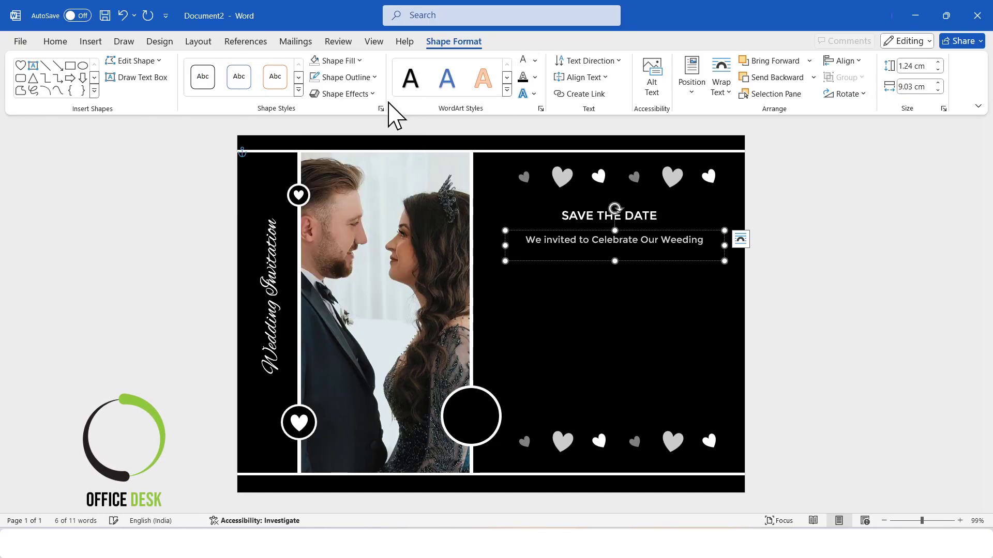
click(364, 79)
click(356, 249)
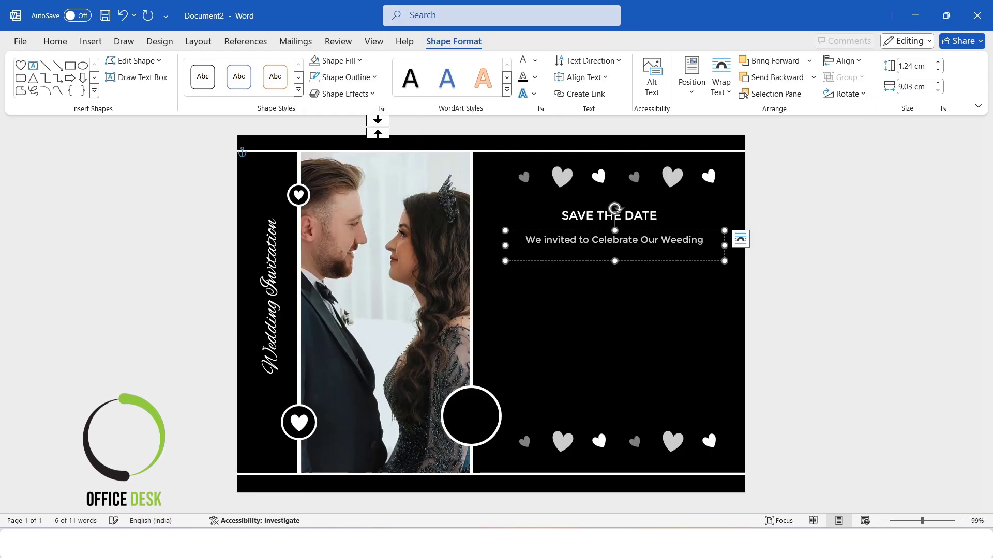
click(365, 79)
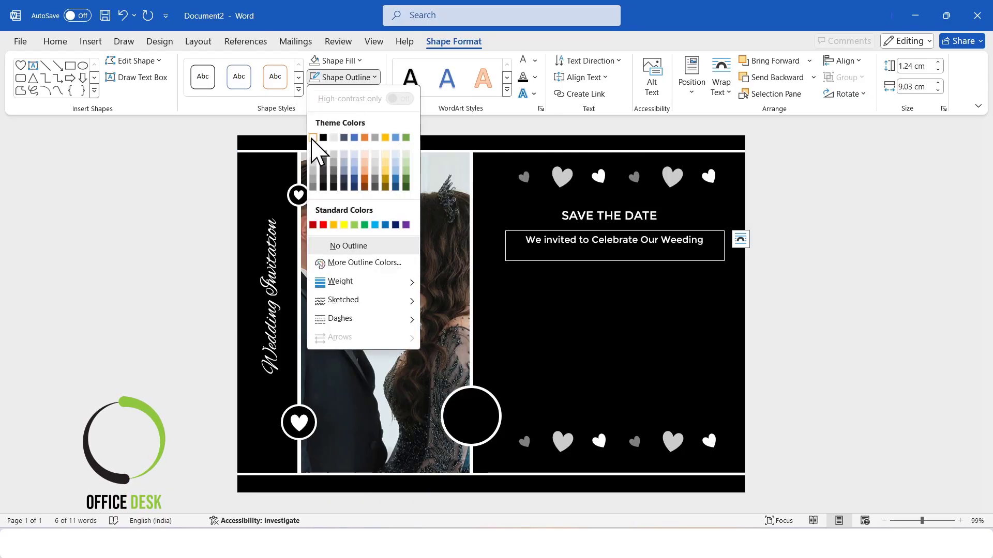
click(312, 137)
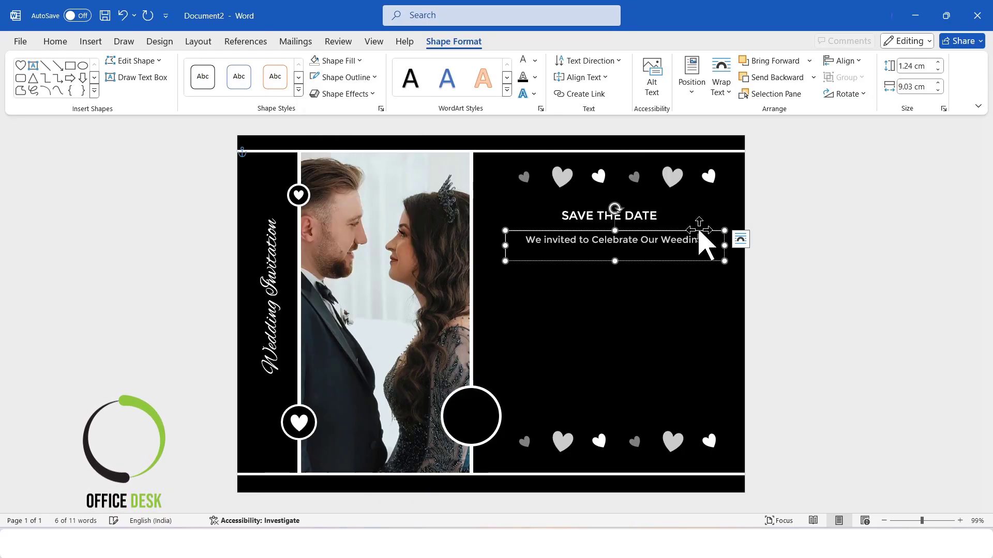
click(938, 69)
click(937, 70)
click(937, 69)
click(938, 69)
click(937, 70)
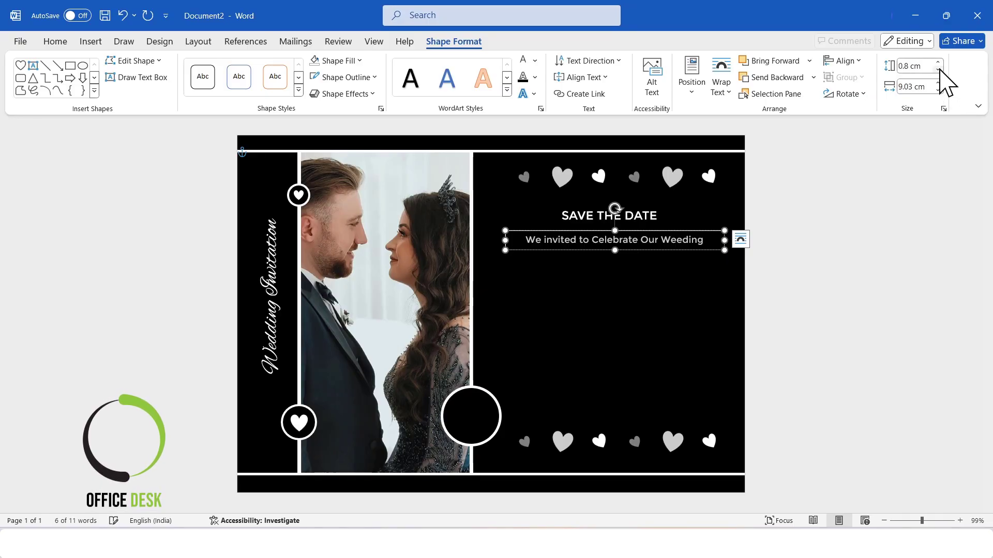
- Centre-align the invitation line box with the SAVE THE DATE box
click(828, 264)
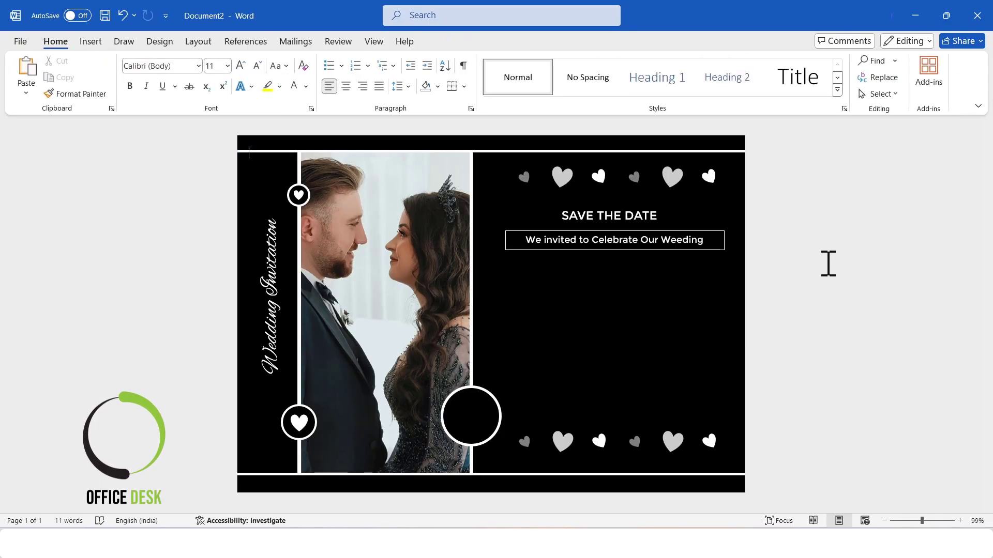
click(673, 234)
shift+click(647, 213)
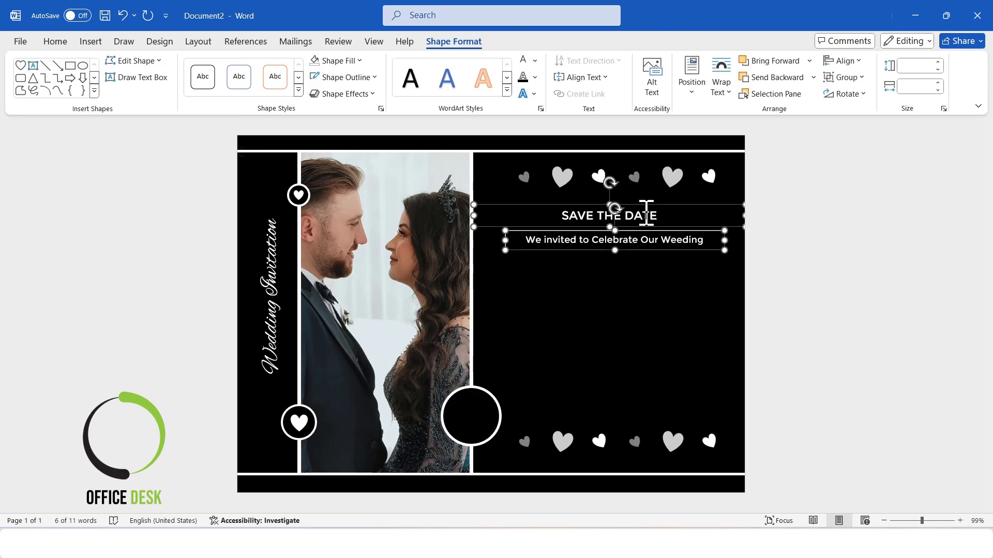
click(850, 61)
click(861, 100)
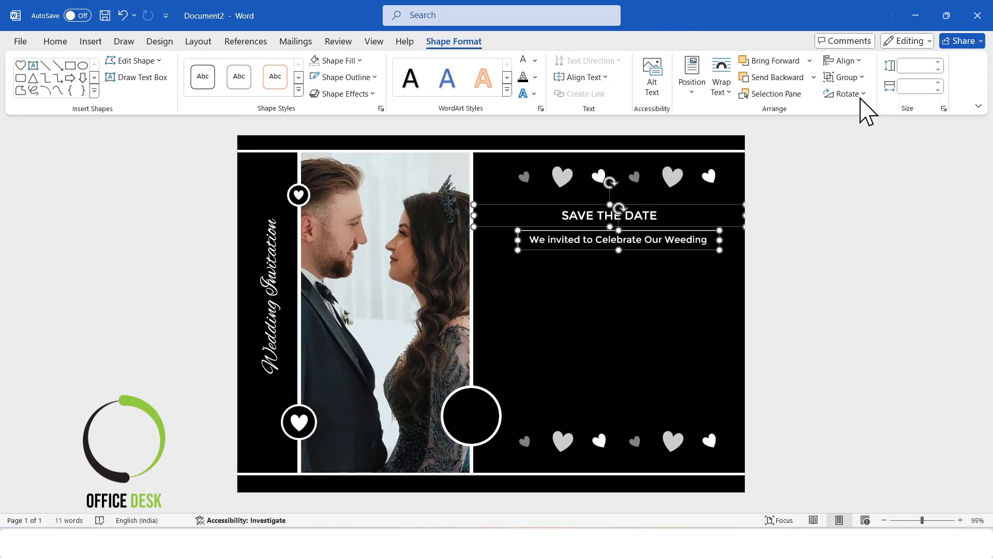
click(837, 251)
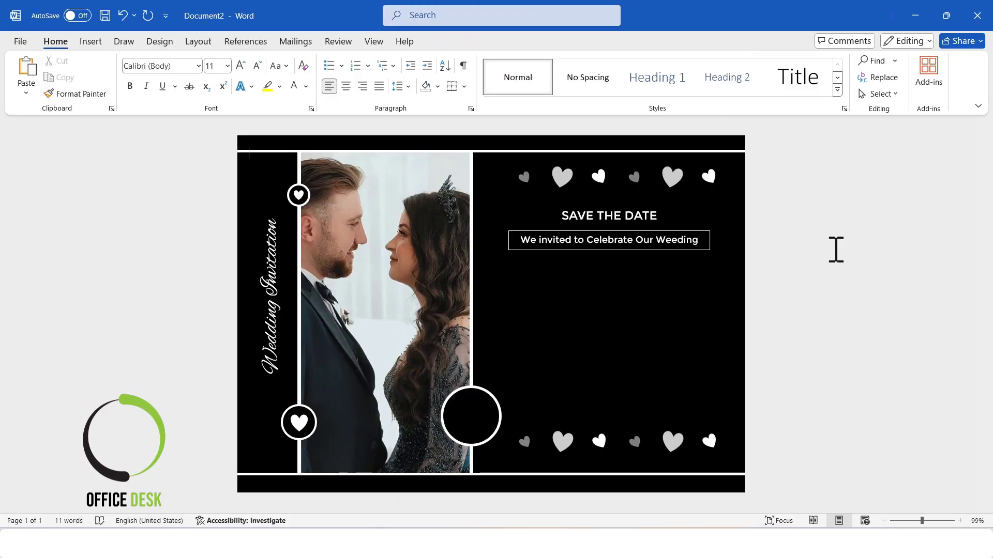